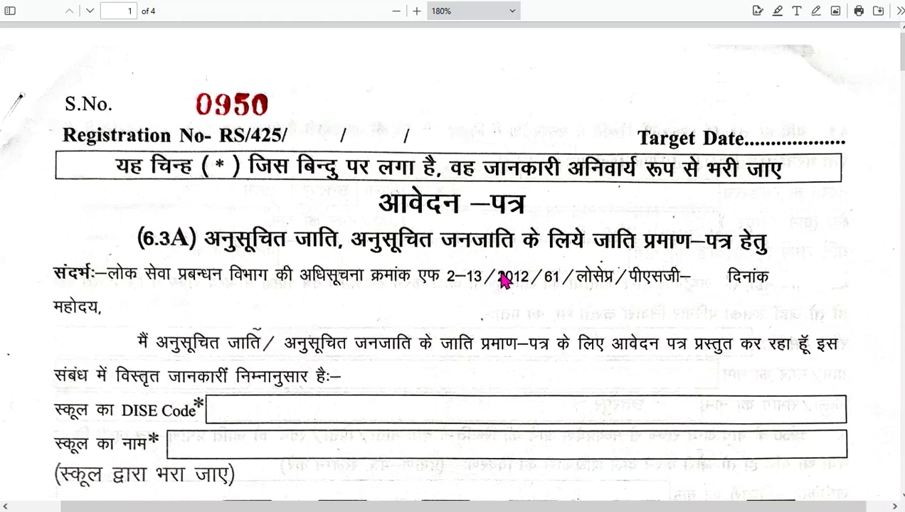
Step: Start freehand drawing on the application form and set the pen colour to red
scroll(498, 281, "down", 1)
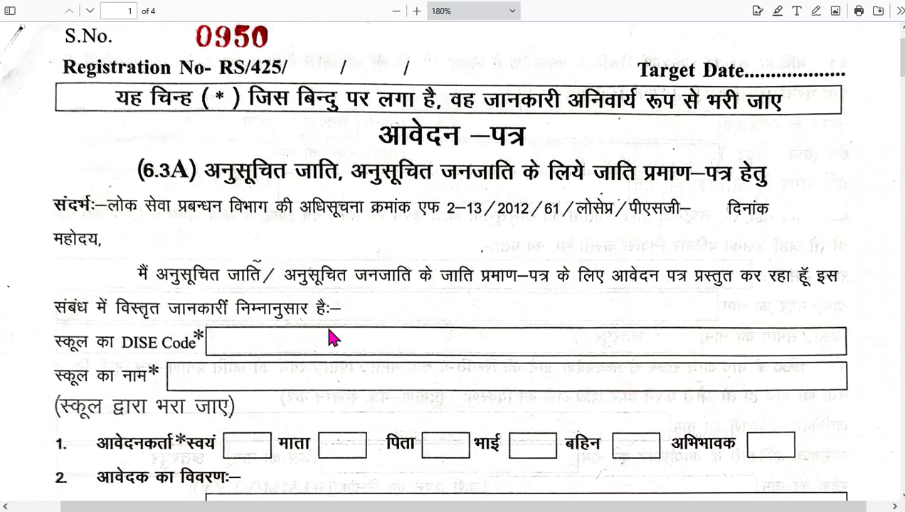
scroll(330, 334, "down", 1)
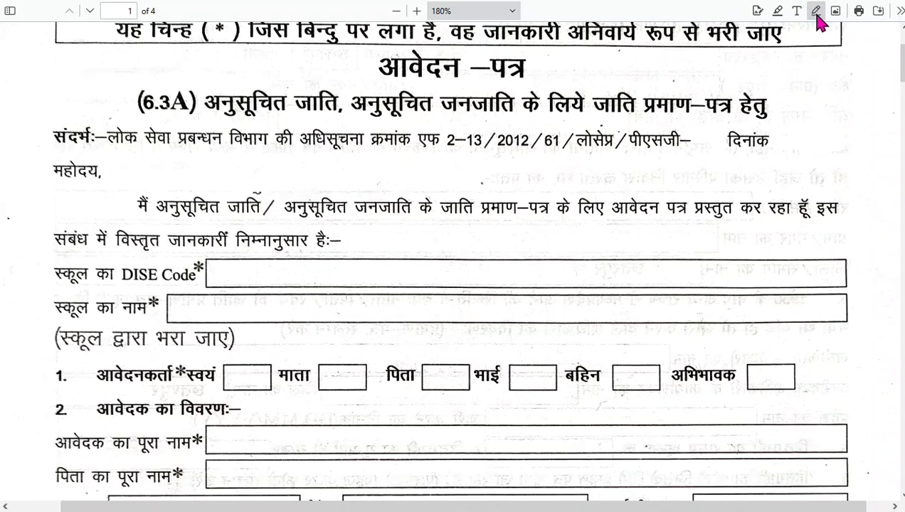
left_click(816, 10)
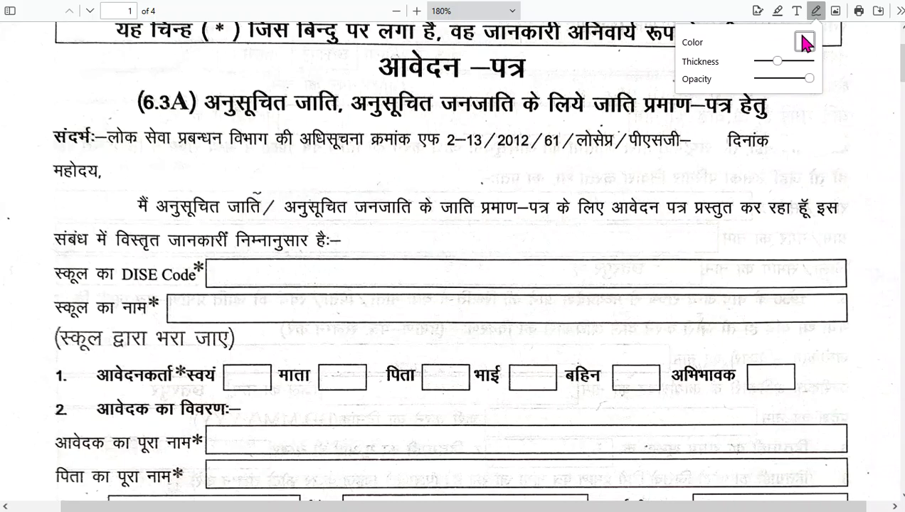
left_click(804, 42)
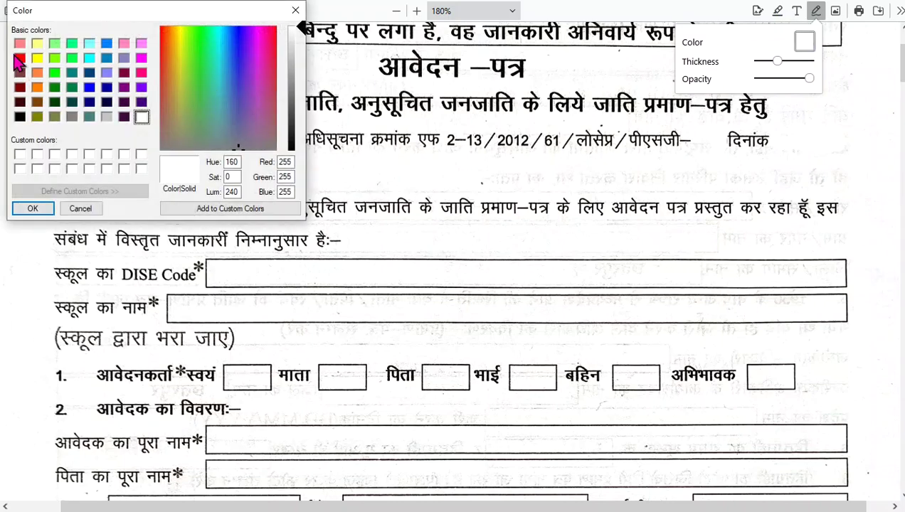
left_click(19, 58)
left_click(21, 211)
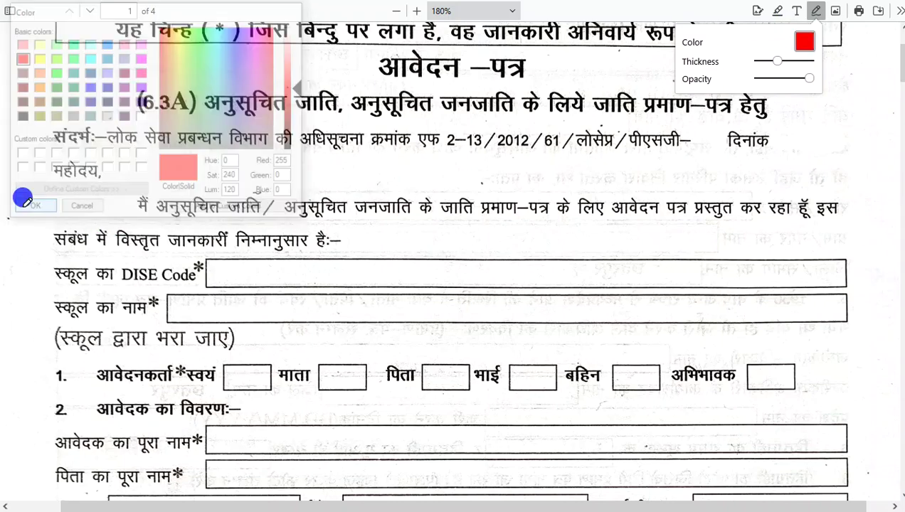
Step: Try red marks in the school DISE Code and school name fields with a thinner pen, and underline द्वारा in the note below
left_click_drag(235, 274, 299, 274)
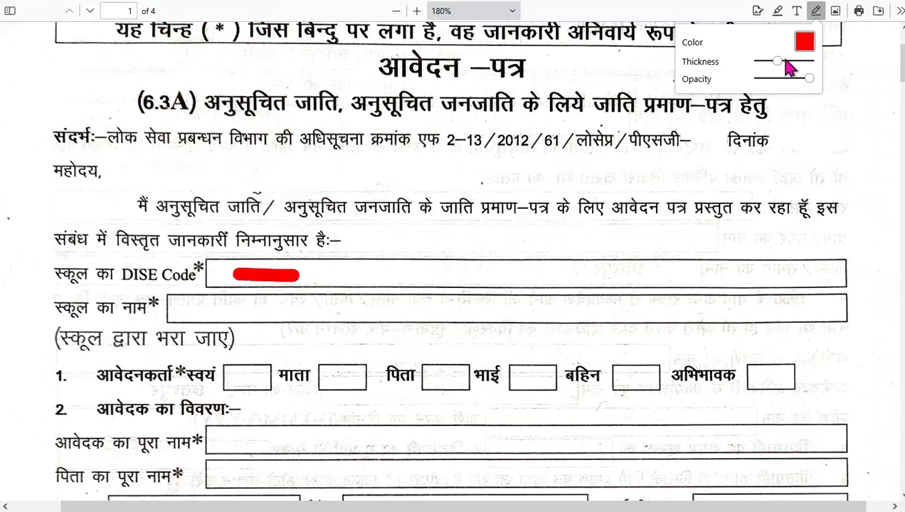
mouse_move(777, 62)
left_mouse_down()
mouse_move(767, 62)
mouse_move(772, 68)
left_mouse_up()
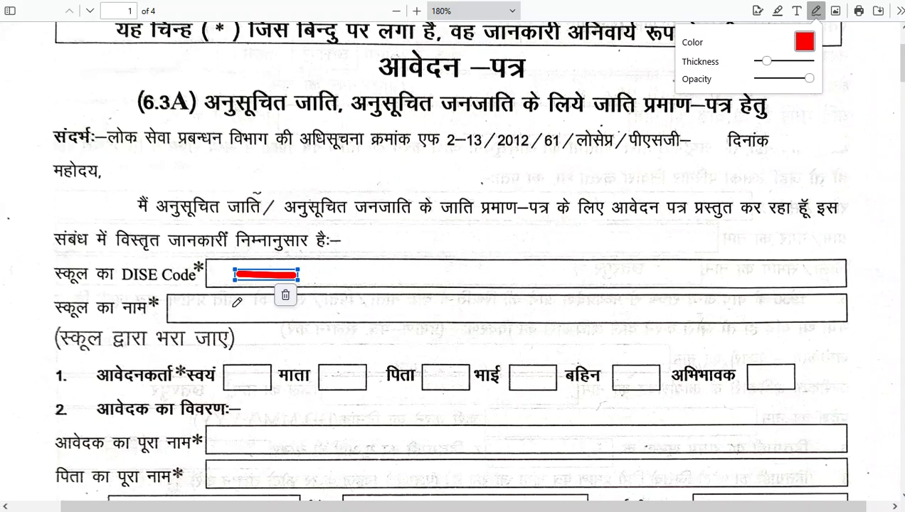
left_click_drag(229, 304, 284, 307)
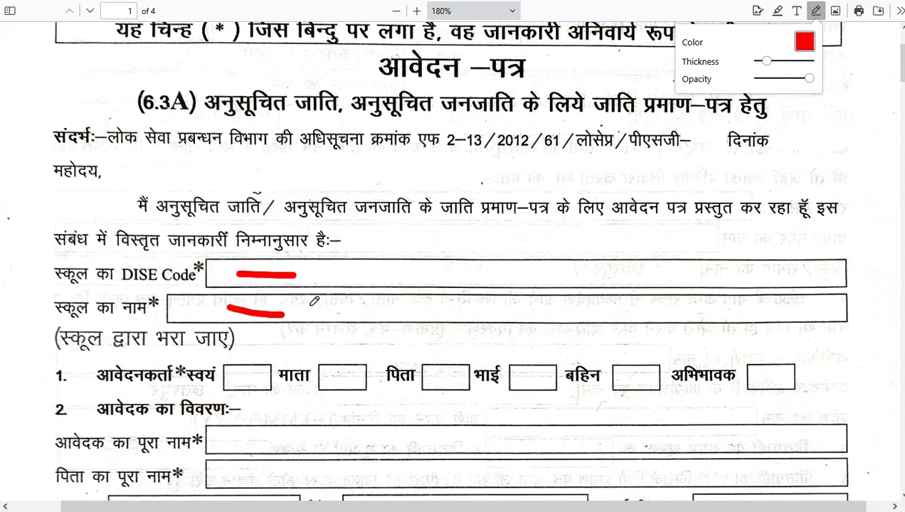
scroll(318, 300, "down", 2)
left_click_drag(315, 200, 342, 199)
left_click_drag(306, 238, 344, 231)
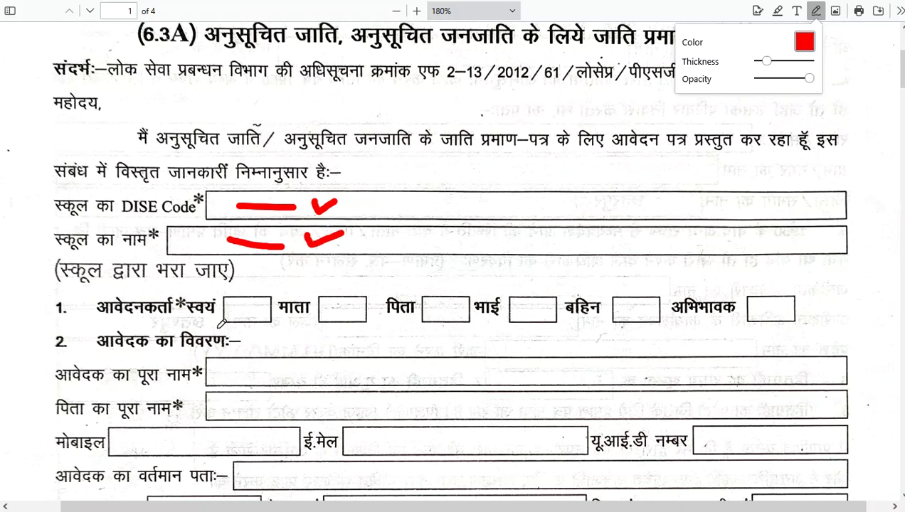
left_click_drag(112, 288, 154, 288)
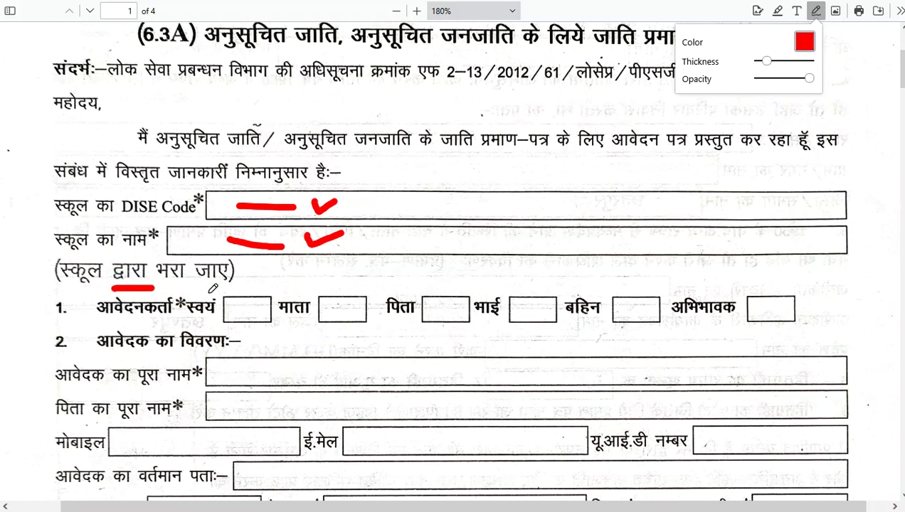
Step: Reduce the pen thickness further and delete all the trial strokes around the school fields
left_click(763, 62)
left_click_drag(766, 62, 761, 64)
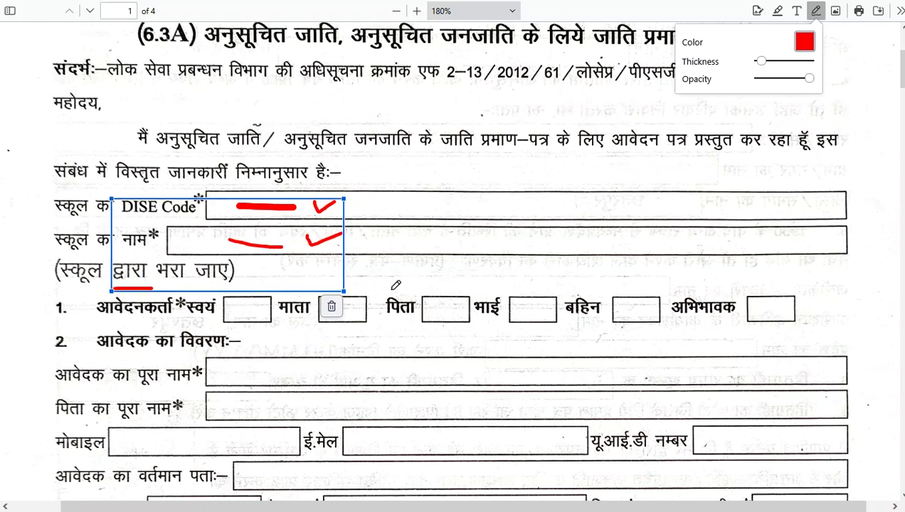
left_click(332, 307)
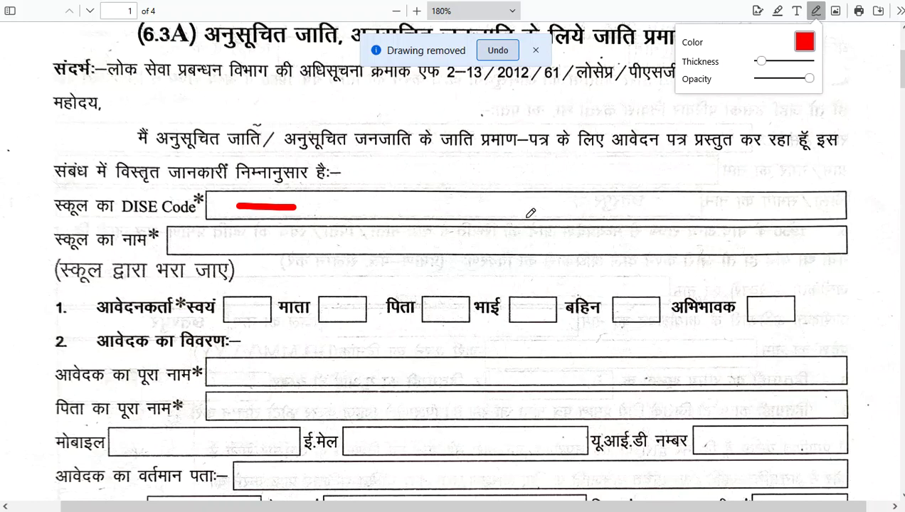
left_click(266, 203)
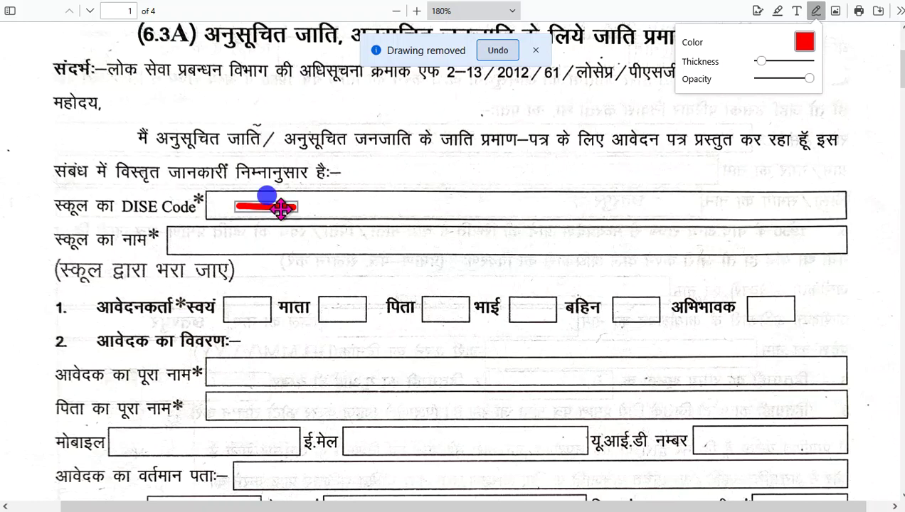
left_click(291, 232)
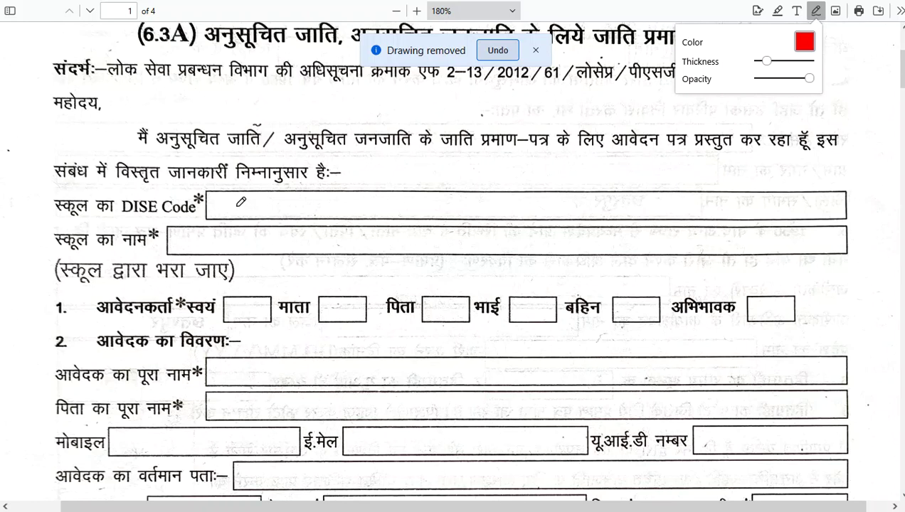
Step: Draw short thin red lines in the DISE Code and school name fields, and underline the आवेदनकर्ता label in item 1
left_click_drag(240, 205, 248, 205)
left_click_drag(225, 241, 253, 241)
scroll(355, 251, "down", 2)
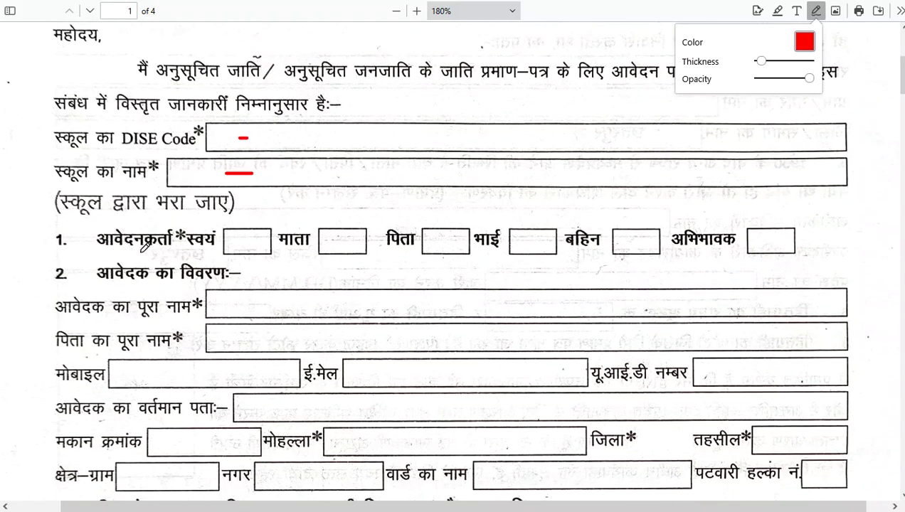
left_click_drag(115, 251, 158, 250)
left_click_drag(105, 252, 114, 249)
left_click_drag(107, 254, 115, 251)
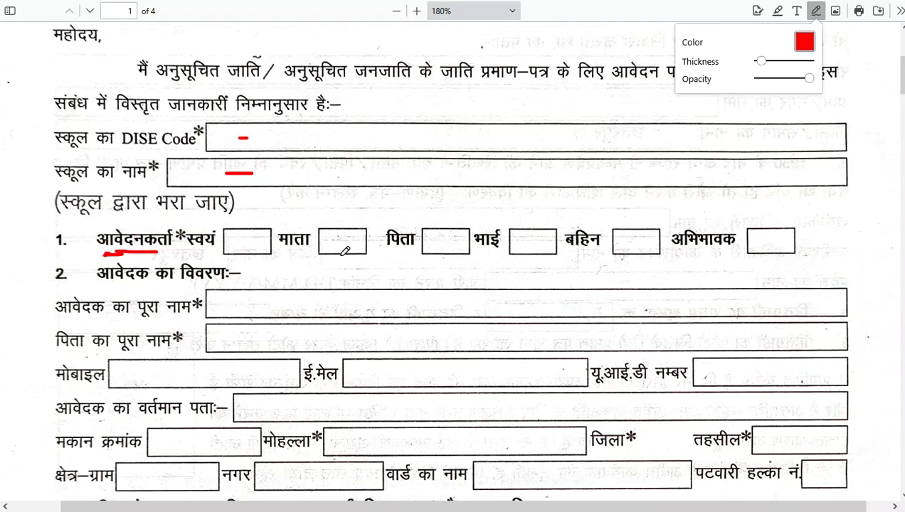
Step: Tick the पिता box in item 1 and mark the applicant's and father's full-name fields with red lines and ticks
mouse_move(434, 237)
left_mouse_down()
mouse_move(439, 243)
mouse_move(454, 230)
left_mouse_up()
mouse_move(432, 226)
left_mouse_down()
mouse_move(454, 232)
mouse_move(437, 236)
mouse_move(461, 235)
left_mouse_up()
left_click_drag(226, 304, 339, 304)
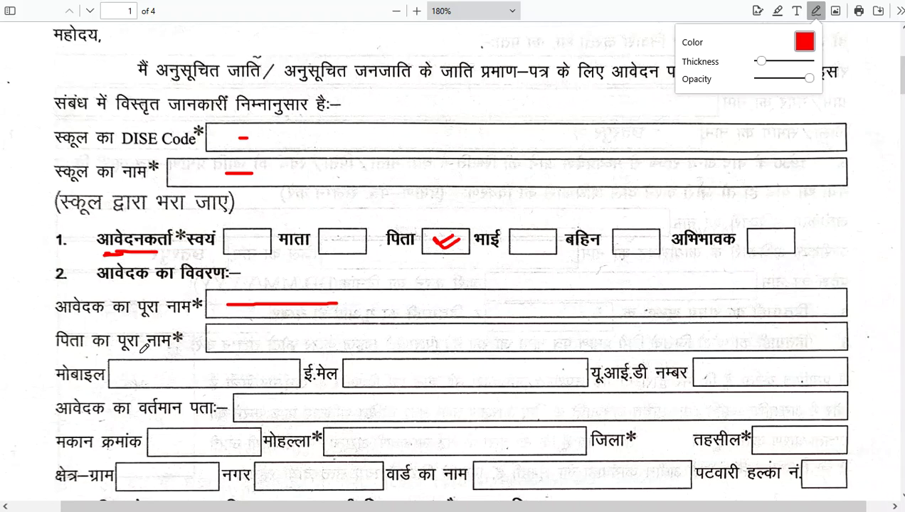
left_click_drag(231, 340, 325, 339)
left_click_drag(446, 236, 456, 234)
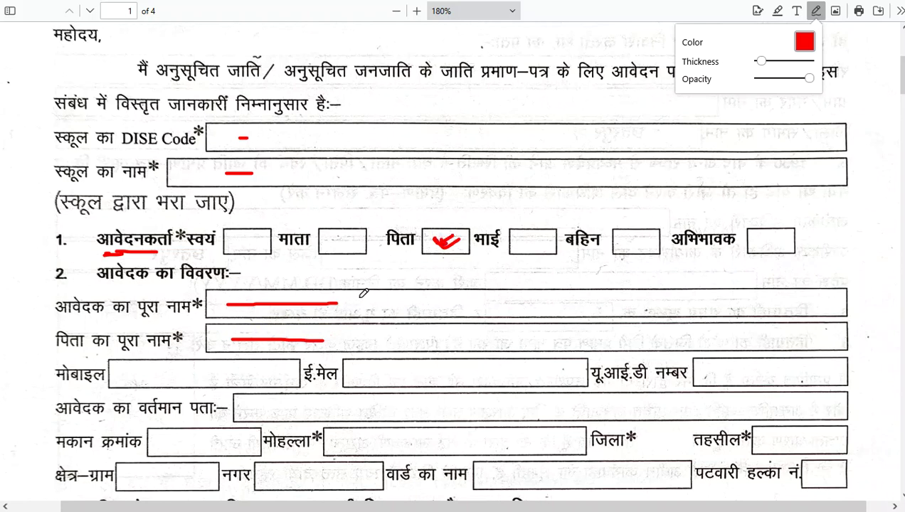
left_click_drag(350, 300, 366, 302)
left_click_drag(334, 336, 361, 329)
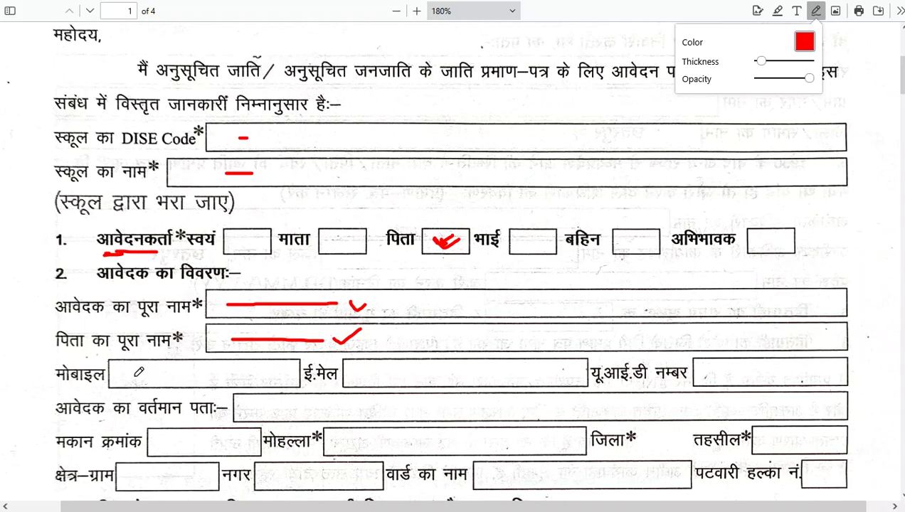
Step: Draw red lines in the mobile, e-mail and यू.आई.डी नम्बर fields, and tick and underline the यू.आई.डी नम्बर label
left_click_drag(131, 377, 209, 377)
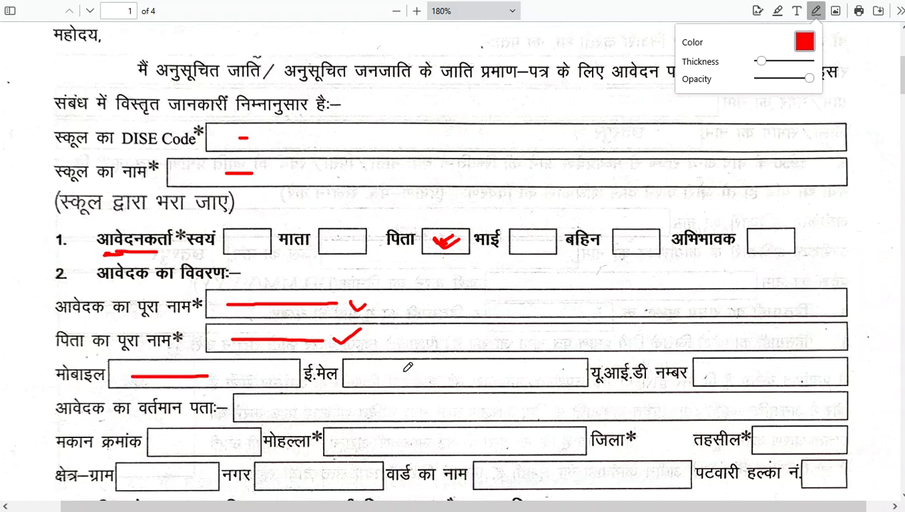
left_click_drag(359, 378, 467, 380)
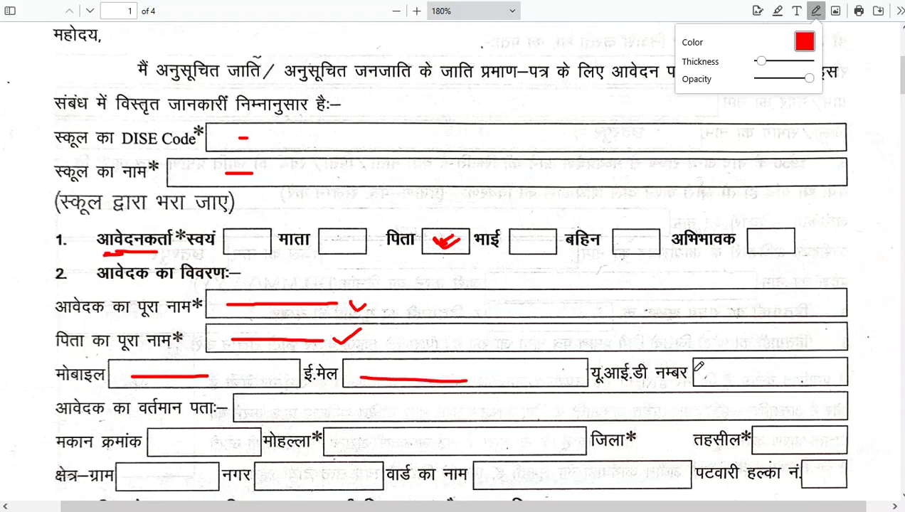
mouse_move(659, 360)
left_mouse_down()
mouse_move(731, 377)
mouse_move(821, 378)
left_mouse_up()
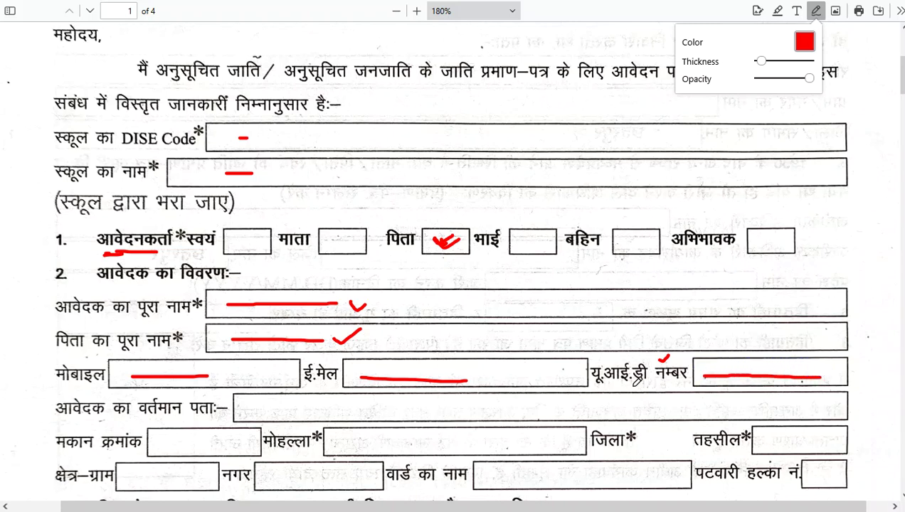
left_click_drag(674, 384, 626, 384)
Step: Mark the current address and मोहल्ला fields with red lines, and tick the मकान क्रमांक and तहसील fields
scroll(529, 370, "down", 1)
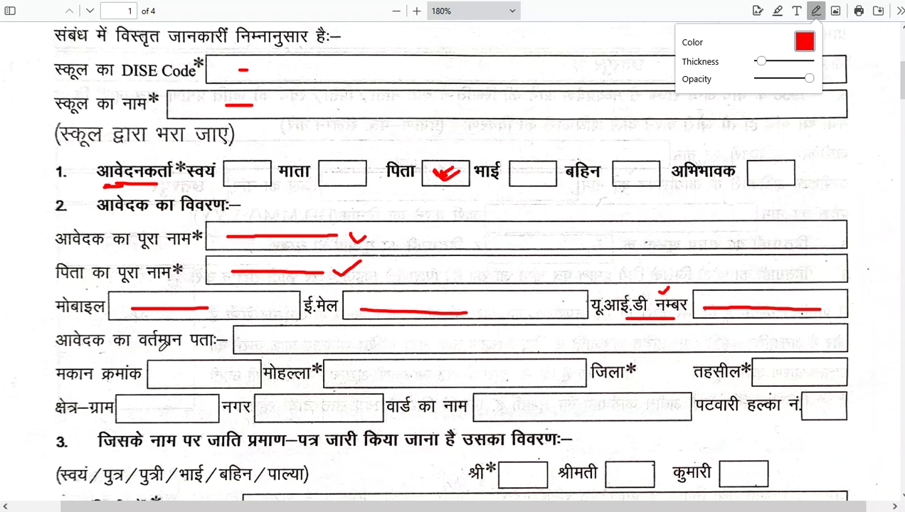
left_click_drag(269, 341, 383, 341)
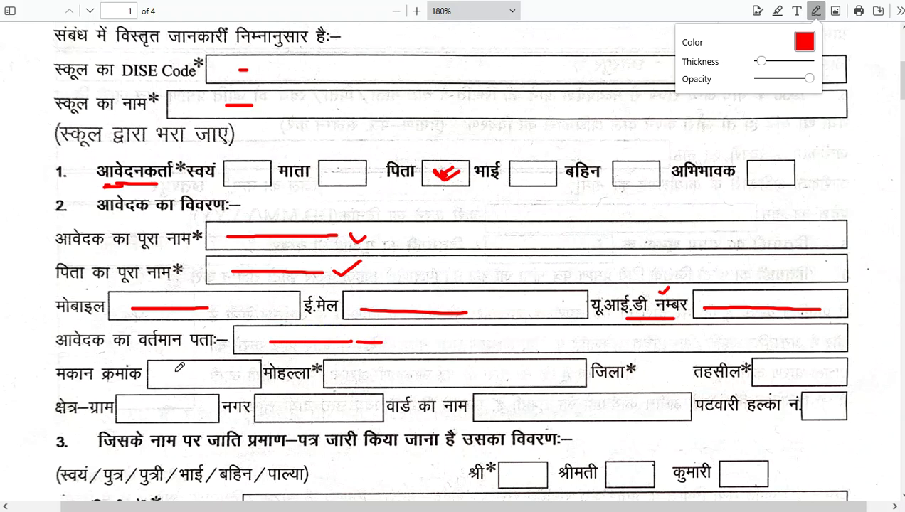
left_click_drag(173, 368, 187, 364)
left_click_drag(375, 375, 427, 378)
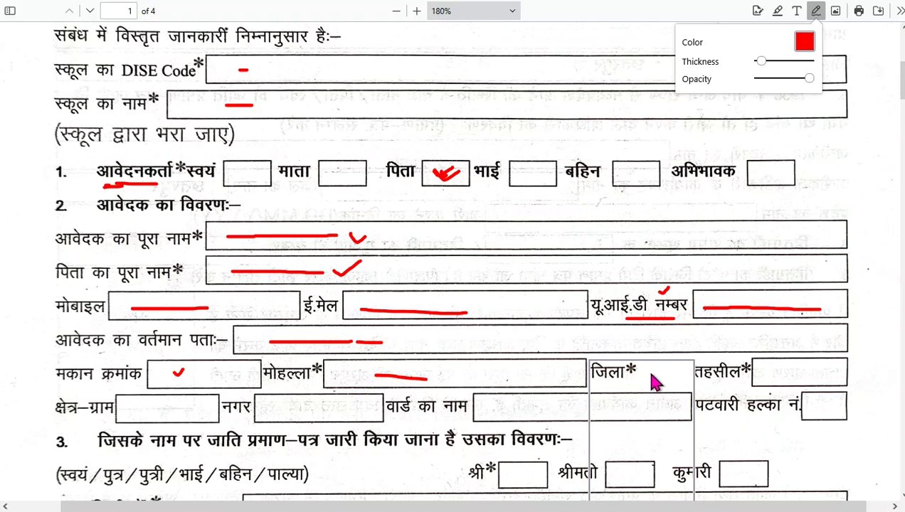
left_click_drag(765, 369, 783, 368)
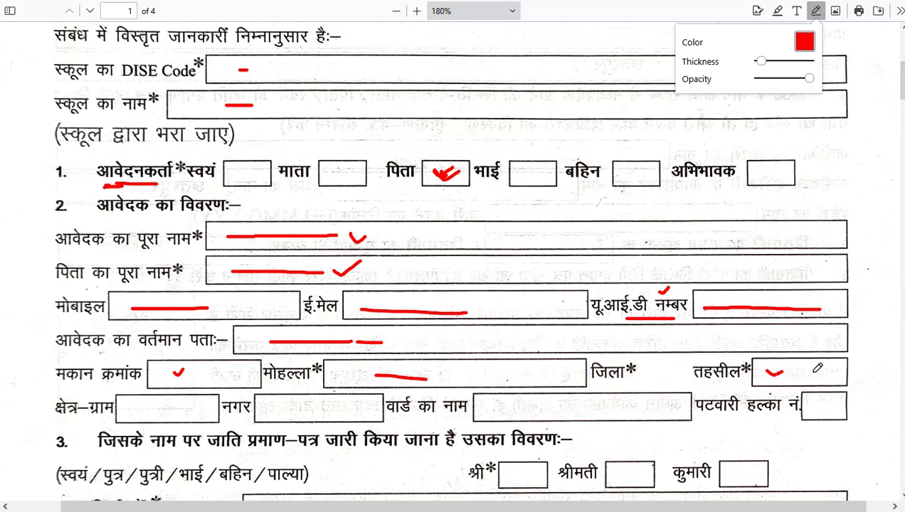
Step: Draw red lines in the क्षेत्र–ग्राम, नगर, वार्ड का नाम and पटवारी हल्का नं. fields
scroll(580, 362, "down", 1)
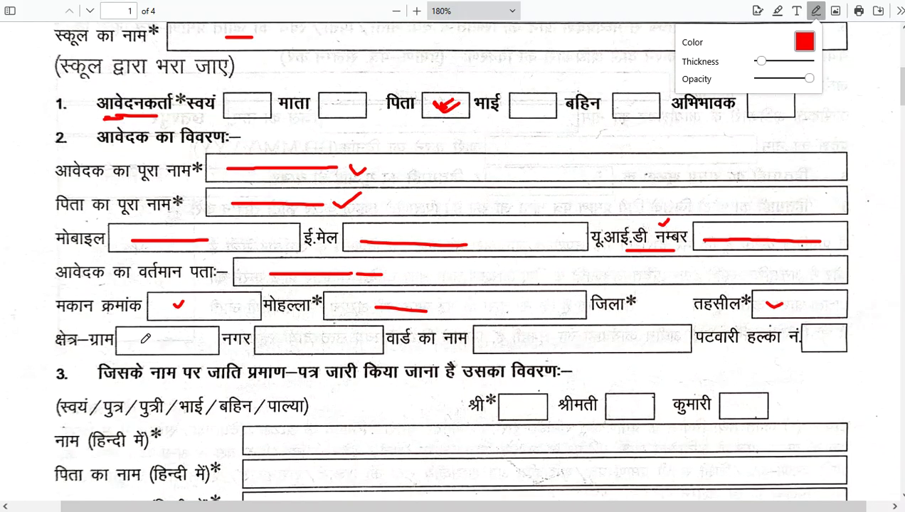
left_click_drag(130, 342, 188, 341)
left_click_drag(275, 341, 317, 342)
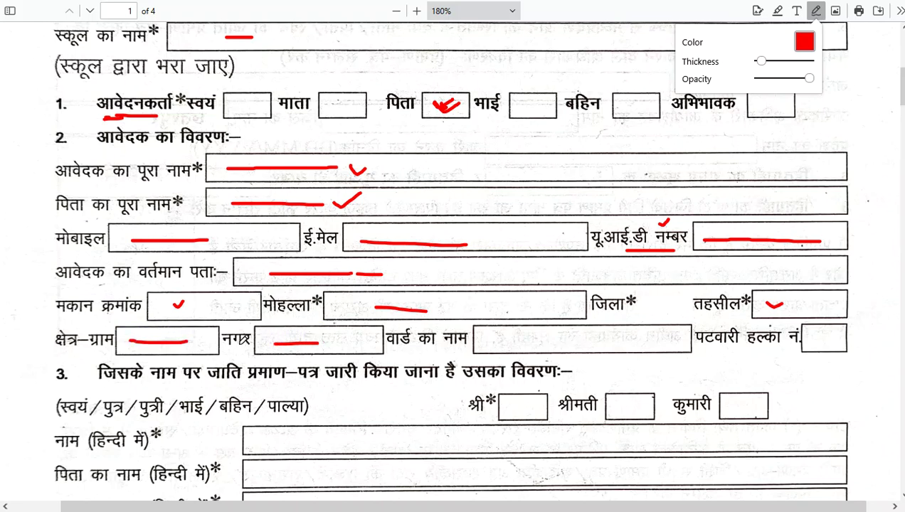
left_click_drag(137, 340, 189, 340)
left_click_drag(555, 342, 606, 341)
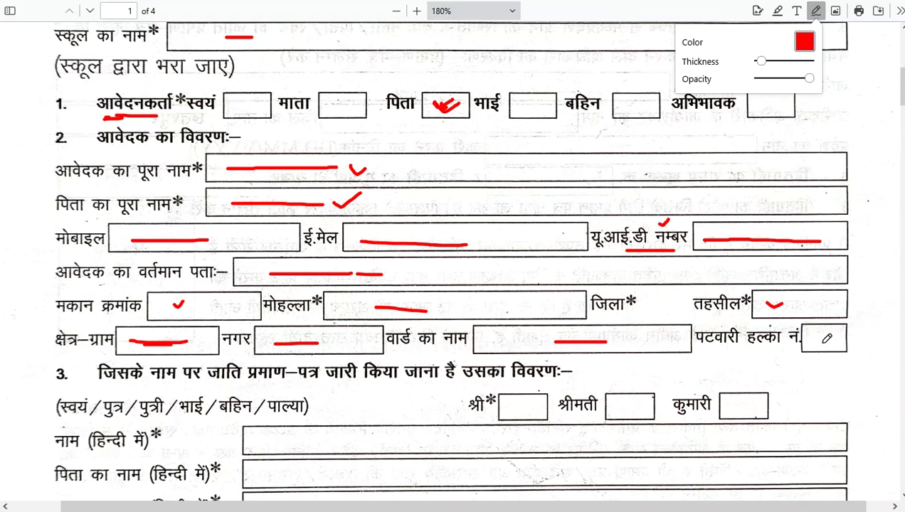
left_click_drag(818, 343, 834, 343)
Step: Draw a doubled red bracket in the page margin spanning items 1 and 2 of the form
scroll(760, 367, "down", 2)
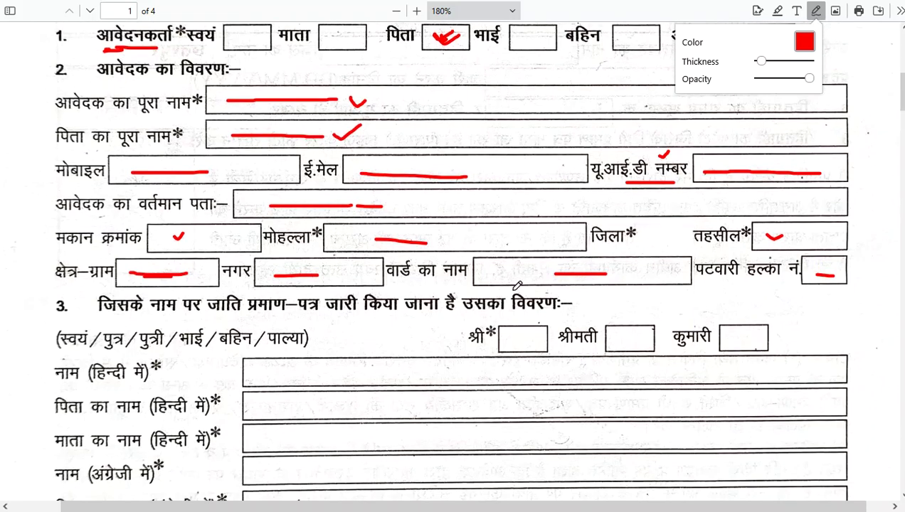
scroll(372, 105, "up", 2)
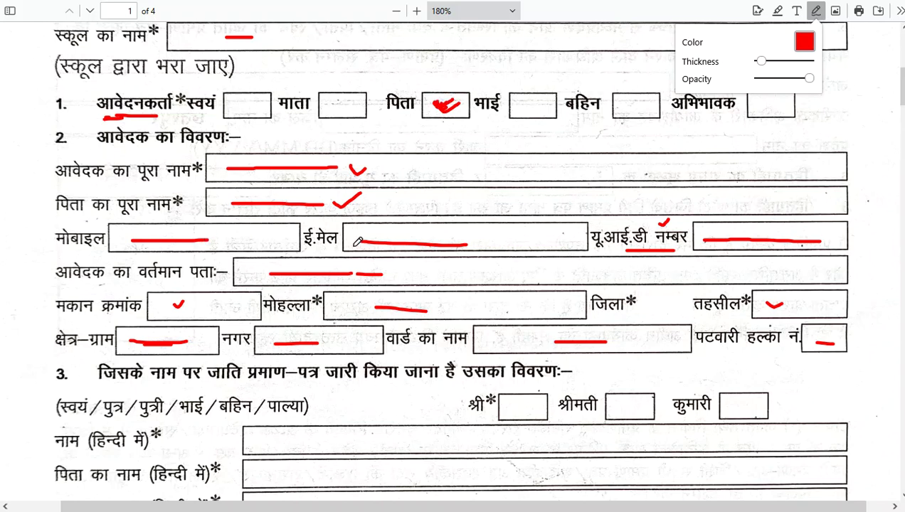
mouse_move(57, 101)
left_mouse_down()
mouse_move(39, 110)
mouse_move(30, 326)
mouse_move(41, 340)
mouse_move(75, 347)
left_mouse_up()
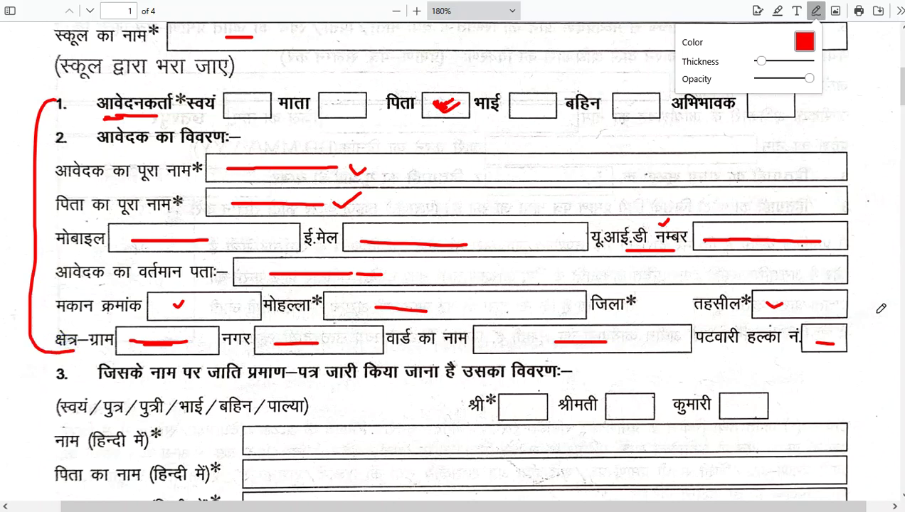
scroll(868, 303, "down", 3)
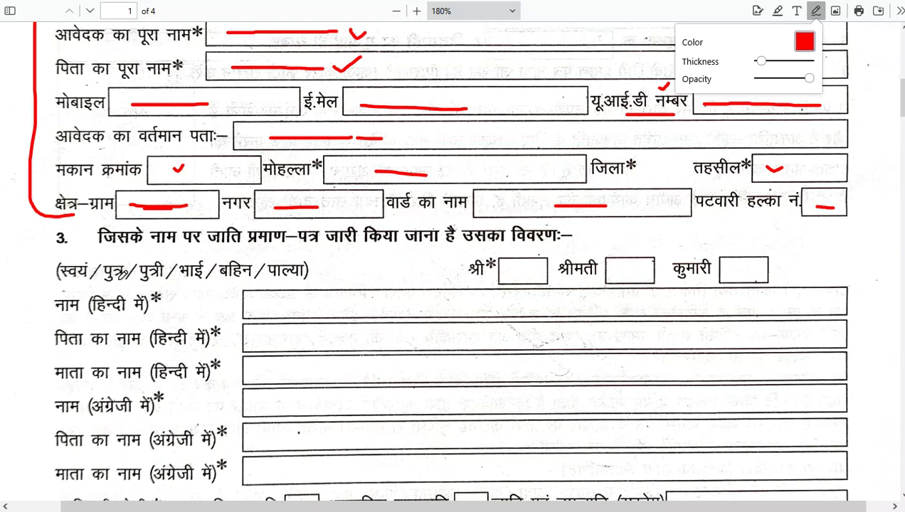
scroll(138, 294, "up", 1)
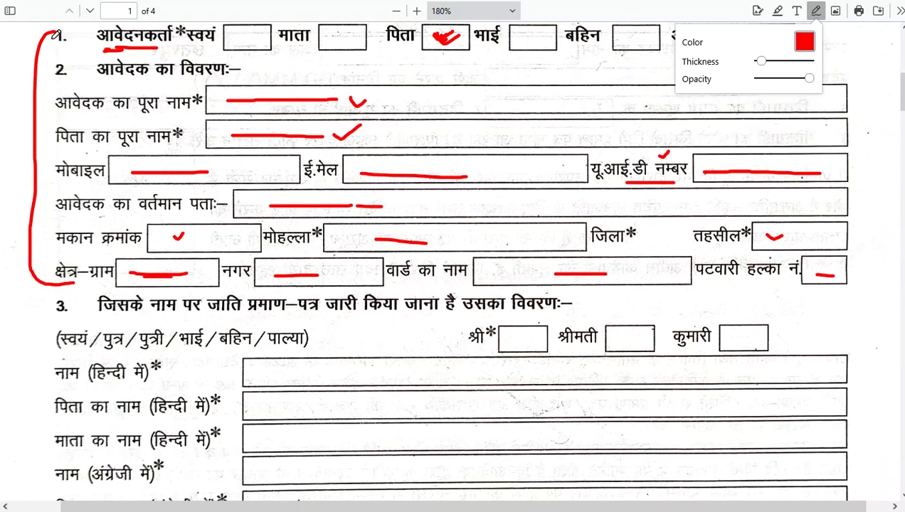
left_click(38, 36)
mouse_move(38, 36)
left_mouse_down()
mouse_move(24, 92)
mouse_move(29, 236)
mouse_move(37, 283)
mouse_move(75, 283)
left_mouse_up()
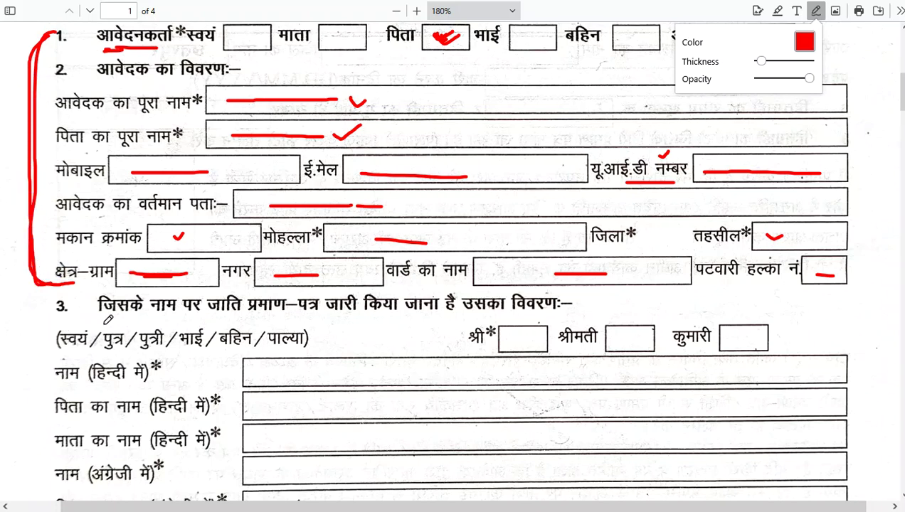
Step: Underline नाम पर, प्रमाण–पत्र, जारी, किया जाना and उसका विवरण in the item 3 heading, and tick पुत्र in the options below
left_click_drag(137, 322, 206, 322)
left_click(268, 320)
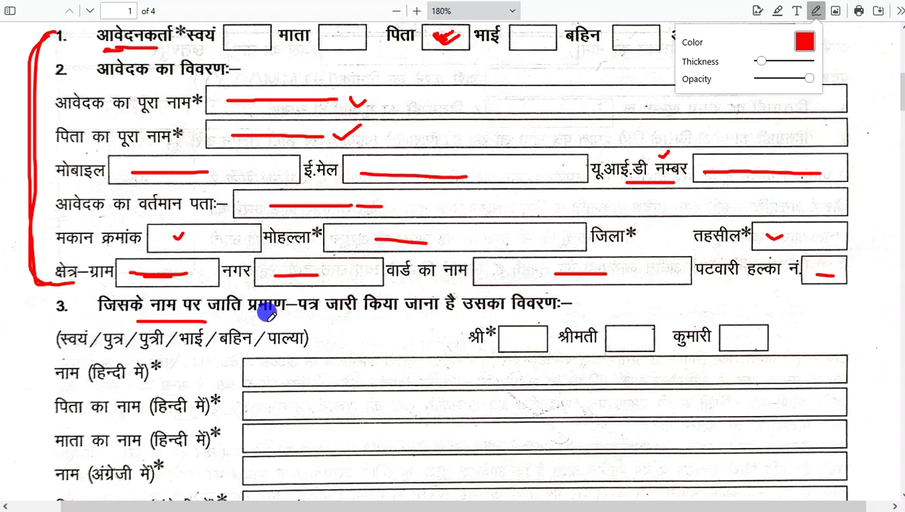
left_click_drag(267, 320, 311, 322)
left_click_drag(382, 318, 431, 319)
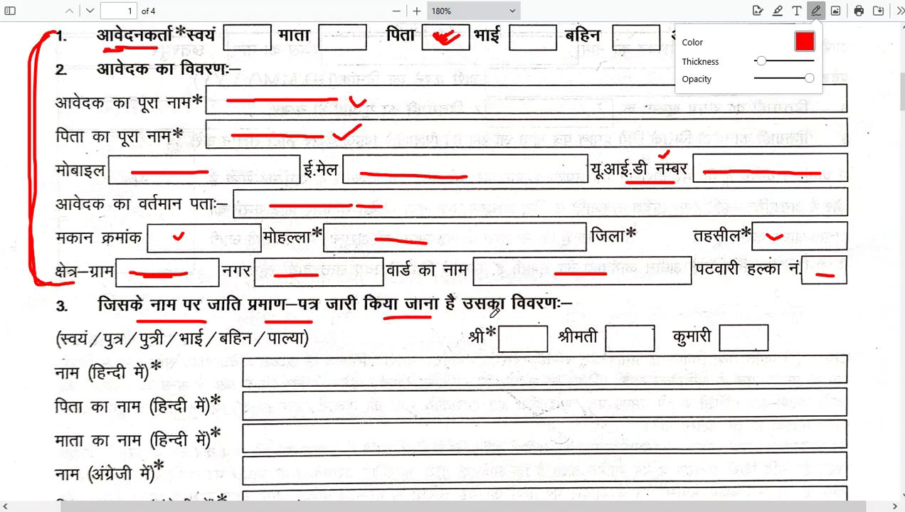
left_click_drag(484, 312, 549, 311)
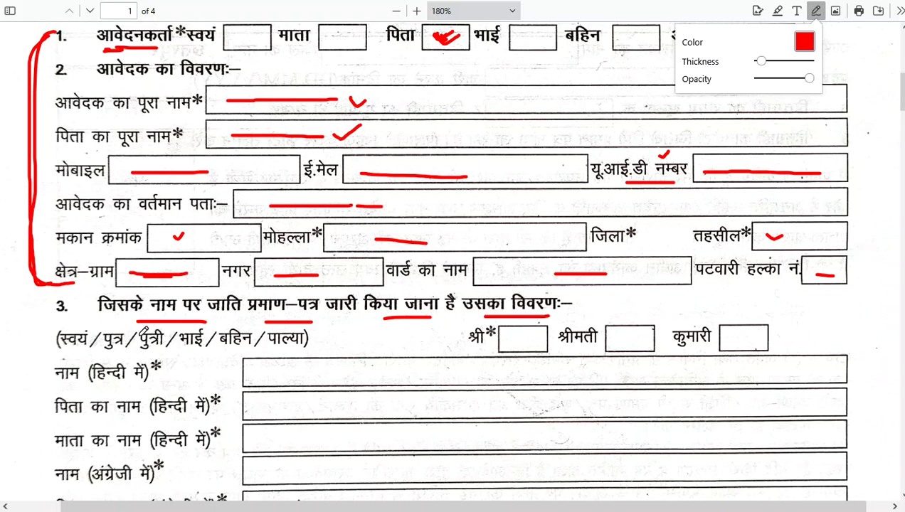
mouse_move(111, 325)
left_mouse_down()
mouse_move(113, 332)
mouse_move(121, 325)
left_mouse_up()
left_click_drag(326, 322, 352, 321)
Step: Reinforce the red tick on पुत्र under the item 3 heading and tick the श्री box
scroll(271, 362, "down", 2)
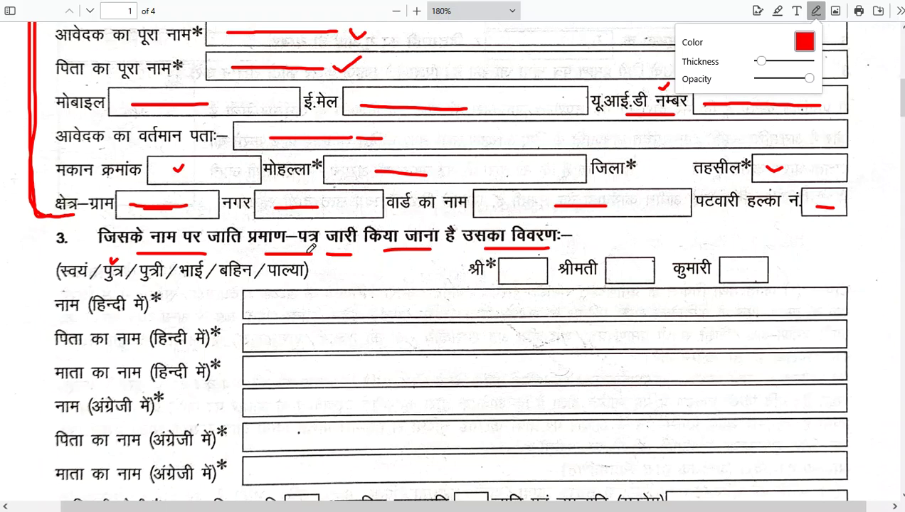
scroll(279, 254, "up", 6)
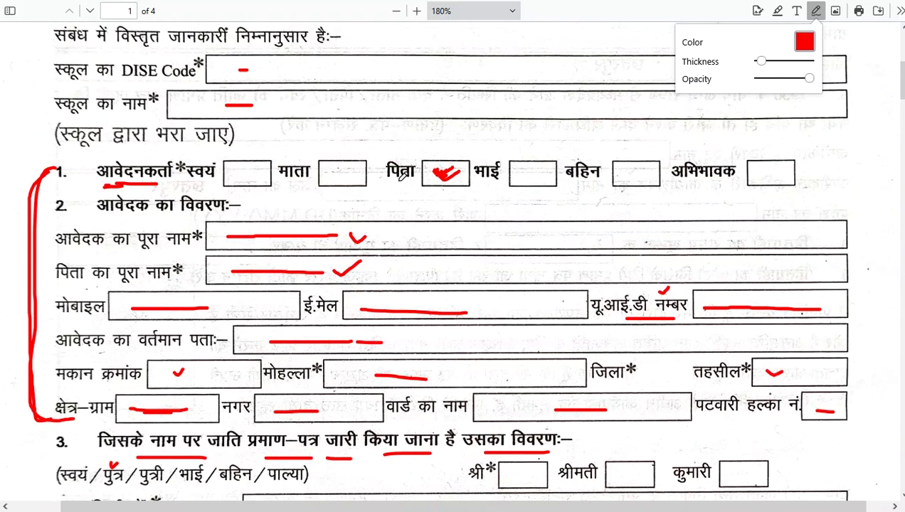
scroll(397, 243, "down", 6)
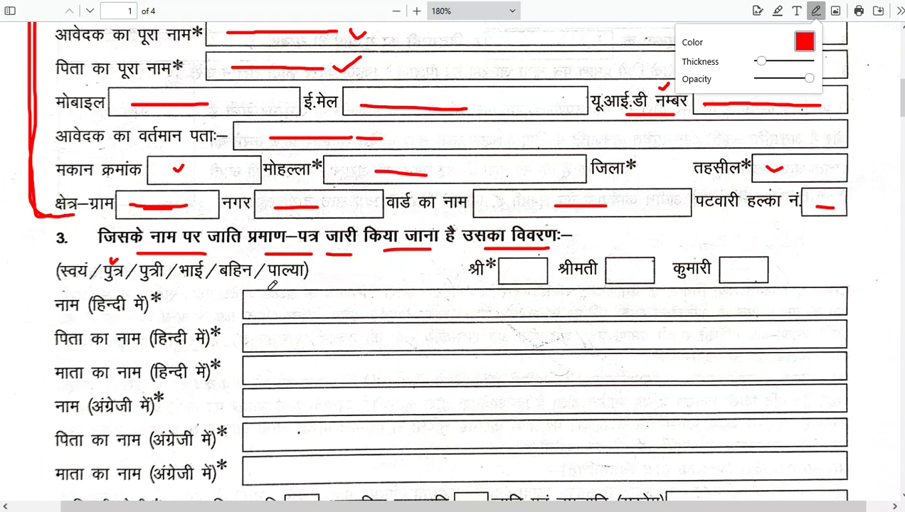
scroll(147, 290, "up", 2)
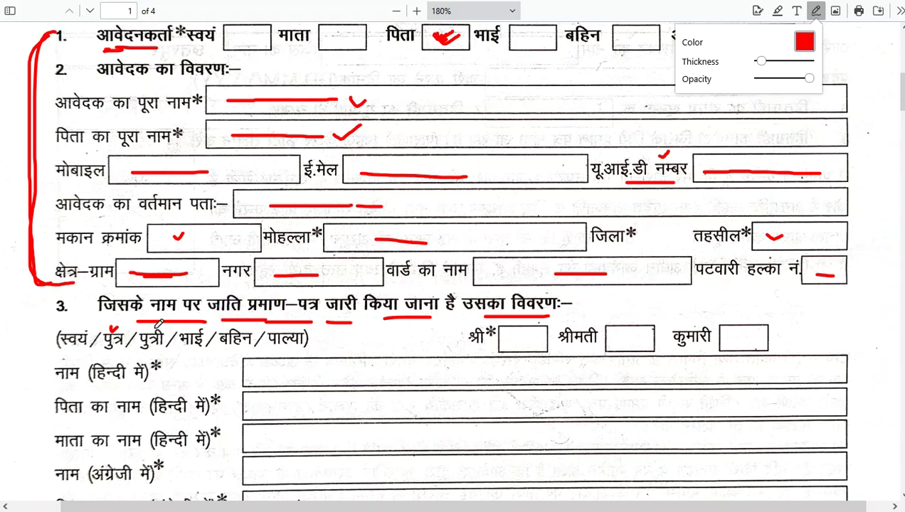
left_click_drag(109, 326, 123, 322)
mouse_move(513, 333)
left_mouse_down()
mouse_move(520, 342)
mouse_move(533, 332)
left_mouse_up()
Step: Underline the Hindi name labels in item 3 and draw red lines in the Hindi name and father's name fields
scroll(410, 331, "down", 1)
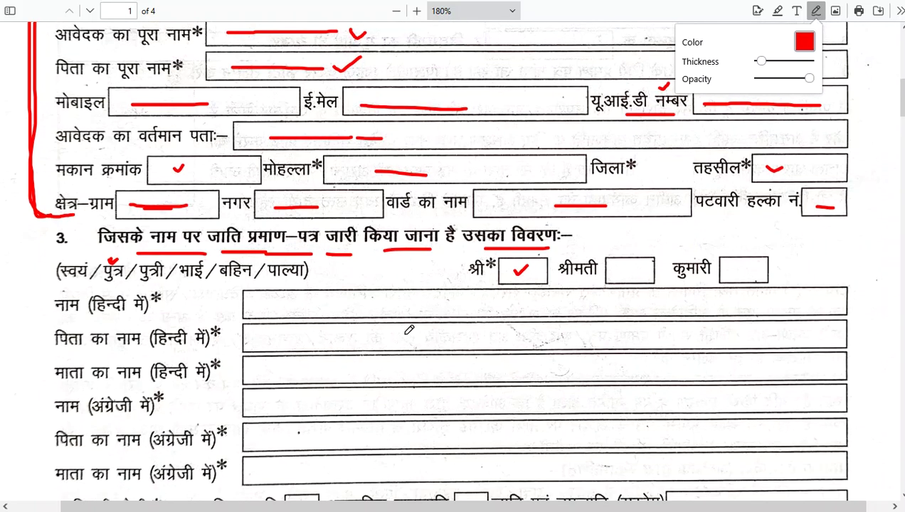
left_click_drag(71, 320, 128, 319)
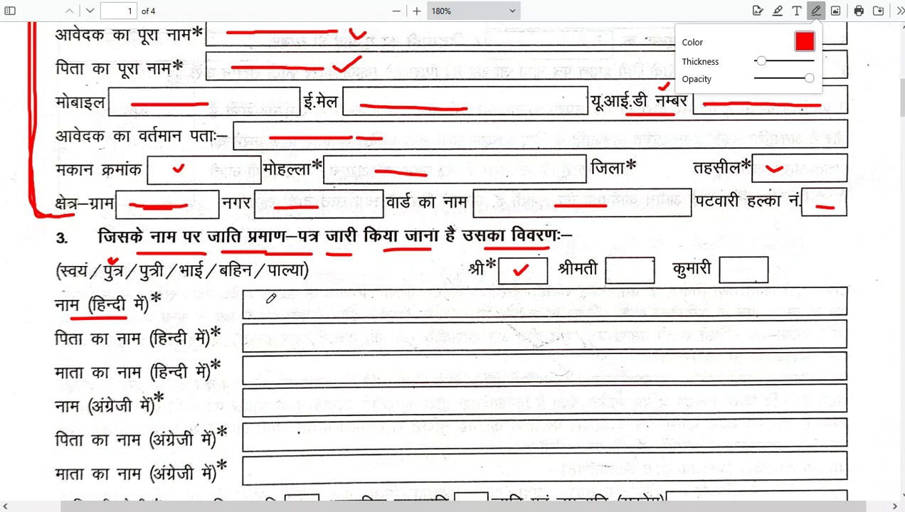
left_click_drag(262, 303, 377, 305)
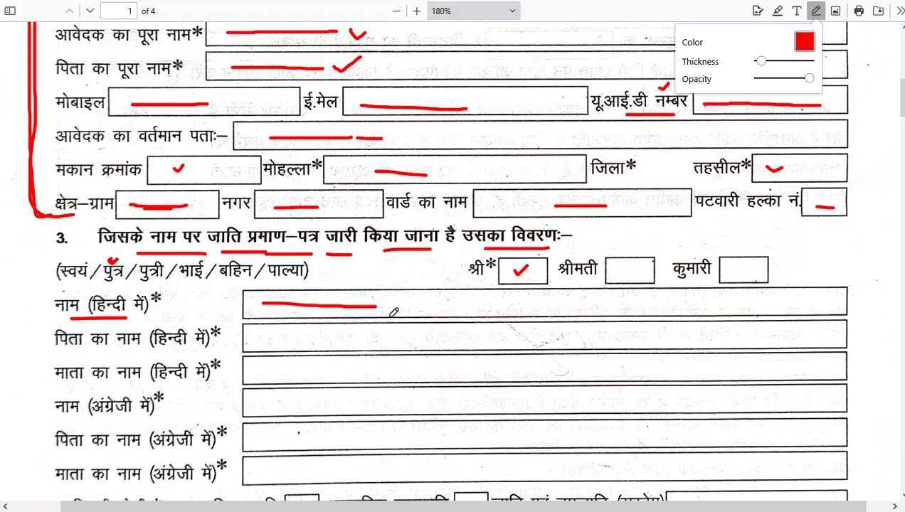
left_click_drag(262, 342, 391, 336)
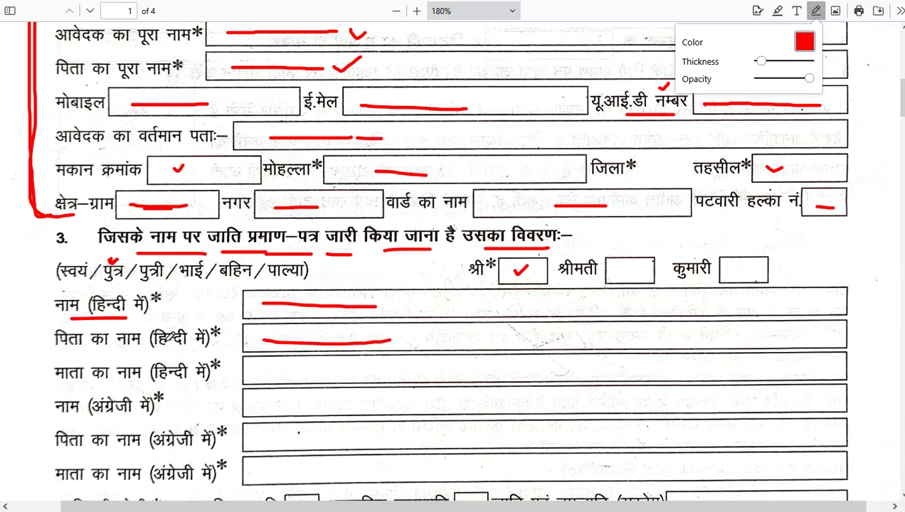
left_click_drag(134, 313, 151, 314)
left_click_drag(175, 345, 201, 348)
left_click_drag(85, 388, 202, 383)
Step: Underline the three English name labels in item 3, tick the नाम one, and draw red lines in their fields
scroll(232, 366, "down", 4)
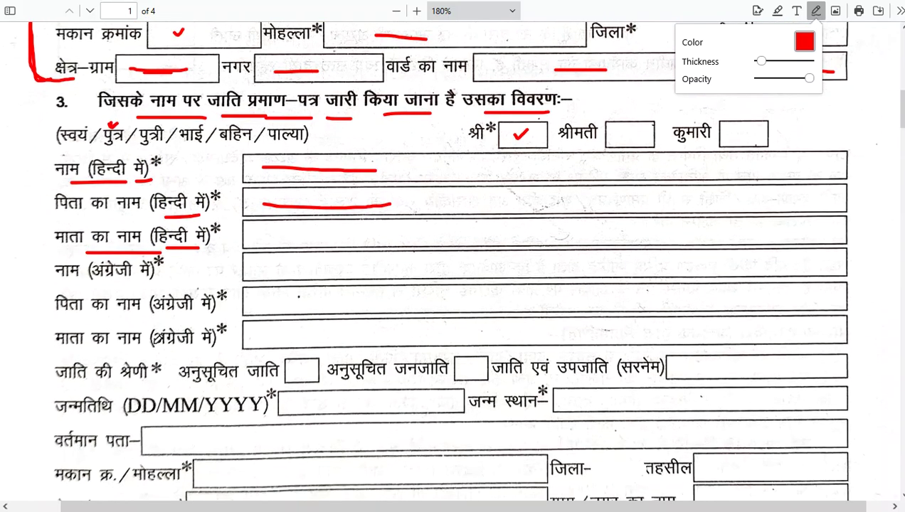
mouse_move(44, 269)
left_mouse_down()
mouse_move(102, 287)
mouse_move(156, 287)
left_mouse_up()
left_click_drag(264, 271, 389, 272)
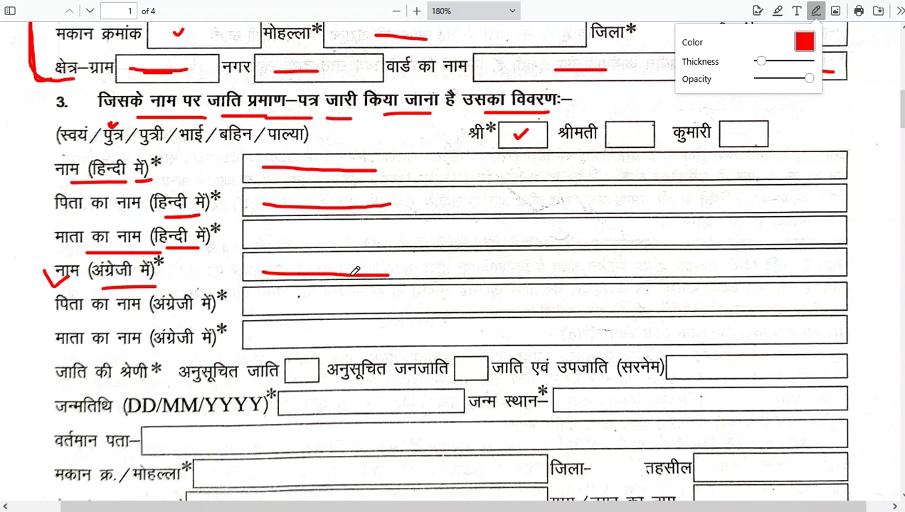
left_click_drag(87, 311, 207, 313)
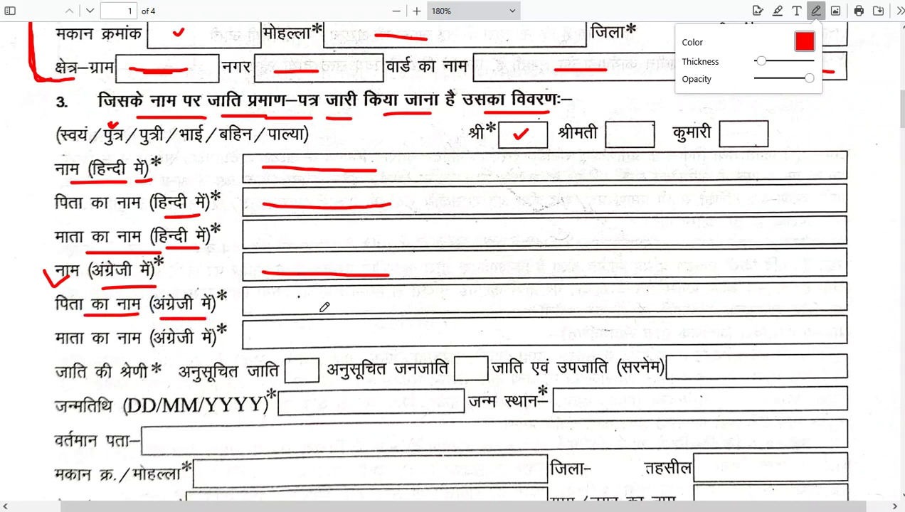
left_click_drag(276, 302, 356, 302)
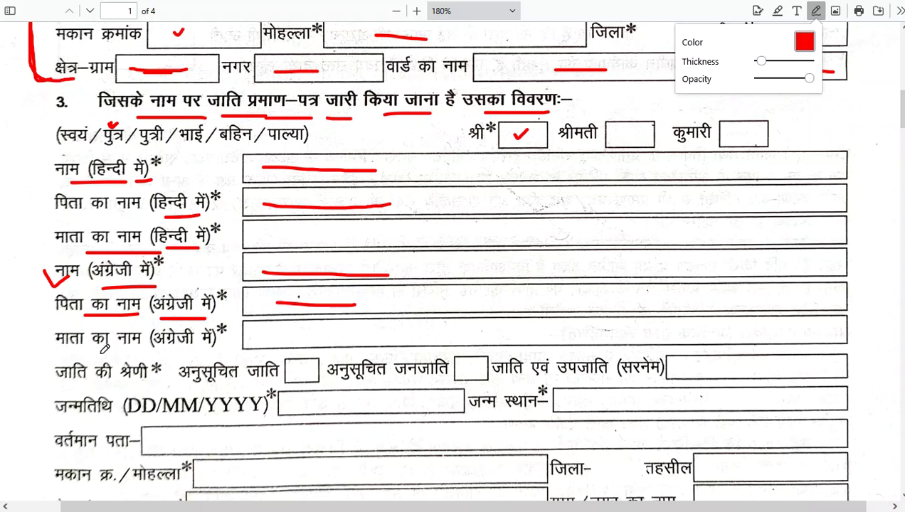
left_click_drag(86, 347, 207, 349)
left_click_drag(286, 331, 347, 331)
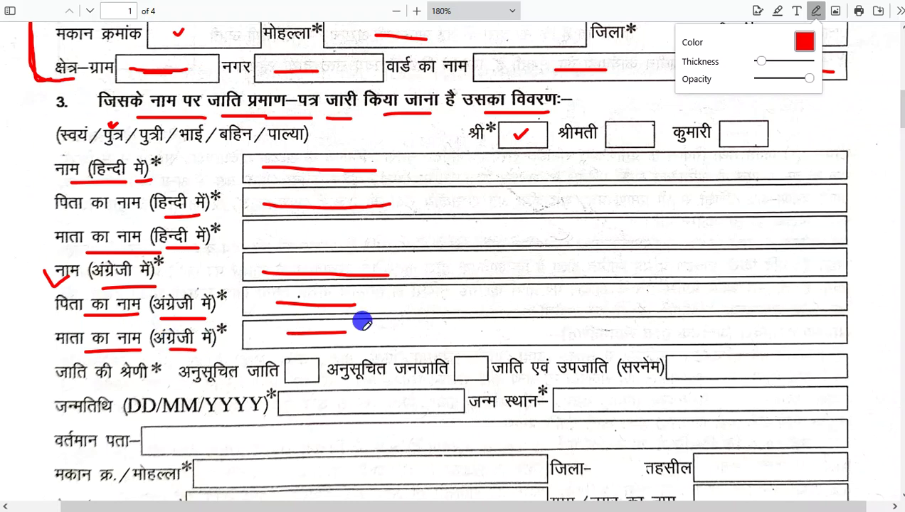
Step: Put a small red mark beside the पिता का नाम (हिन्दी में) label
scroll(438, 322, "down", 2)
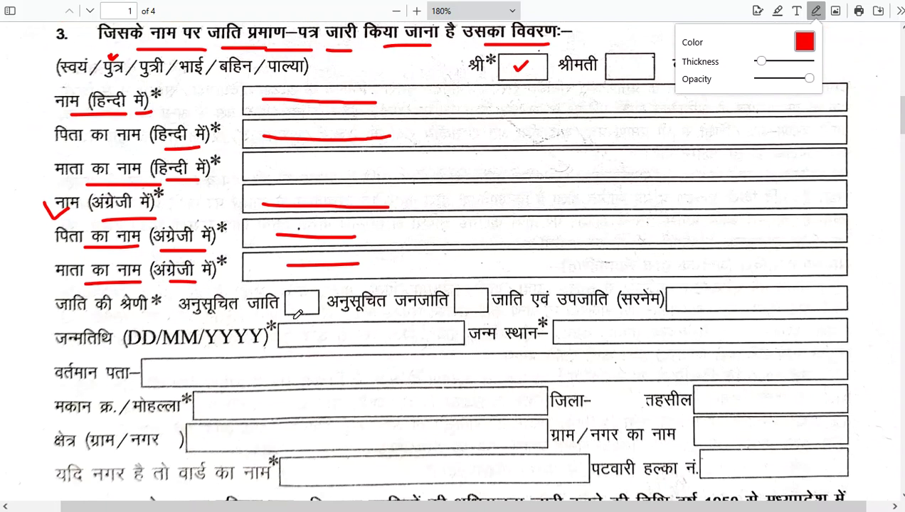
scroll(294, 295, "up", 2)
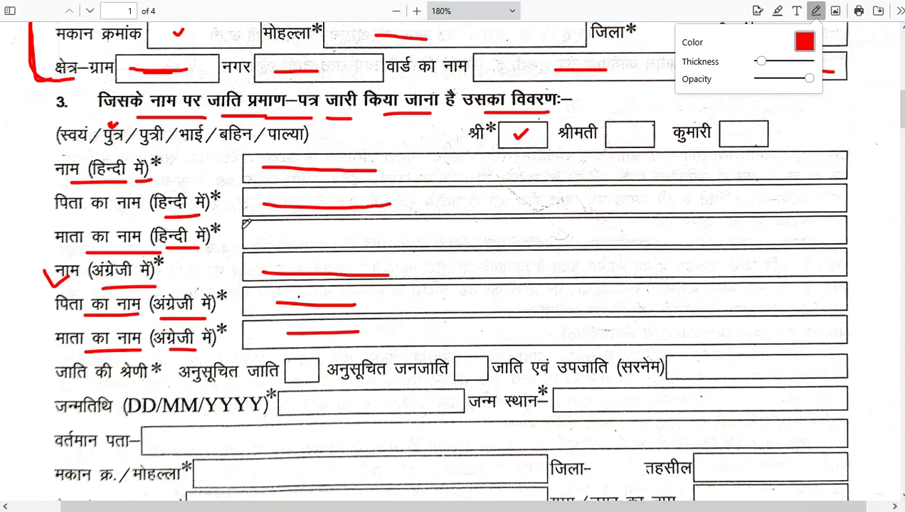
left_click(226, 189)
Step: Mark the जाति की श्रेणी row with अनुसूचित जाति ticked and a line in the surname field, and underline the जन्मतिथि (DD/MM/YYYY) label
scroll(260, 351, "down", 2)
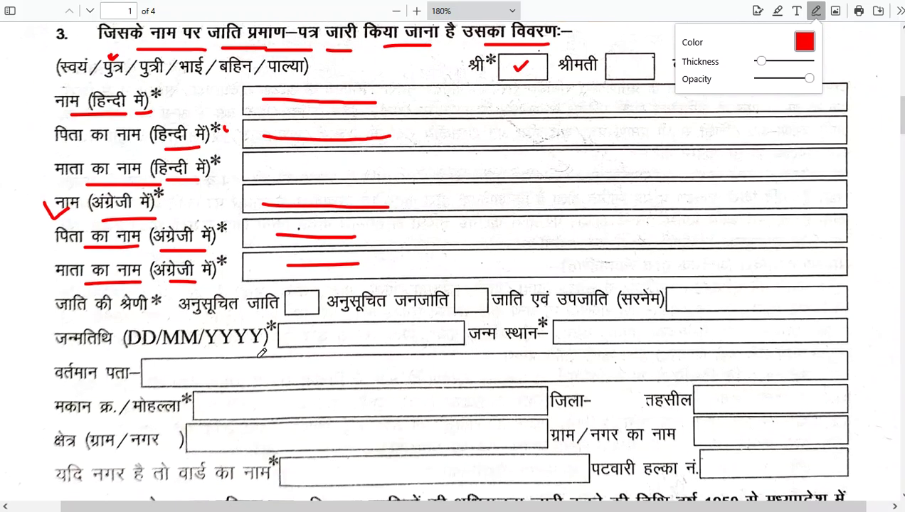
left_click(50, 304)
left_click_drag(50, 304, 147, 314)
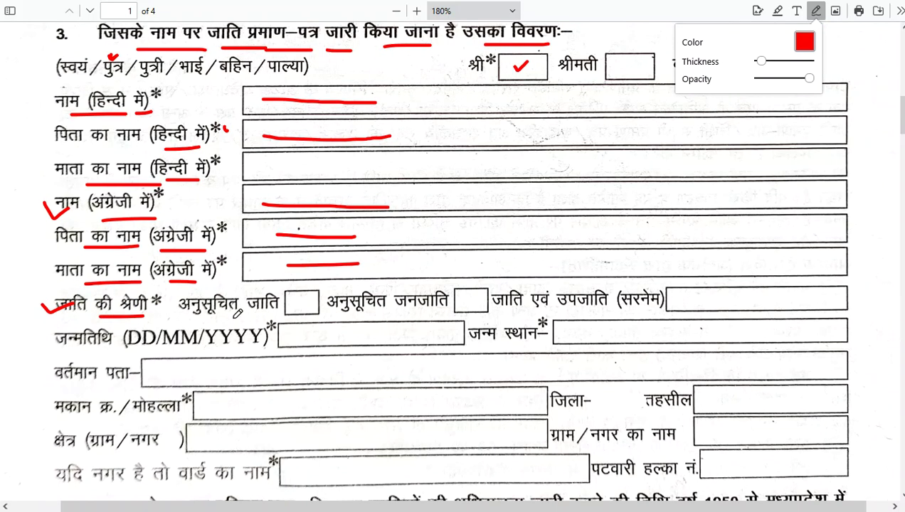
left_click_drag(223, 318, 250, 318)
left_click_drag(296, 296, 303, 286)
left_click_drag(697, 297, 759, 297)
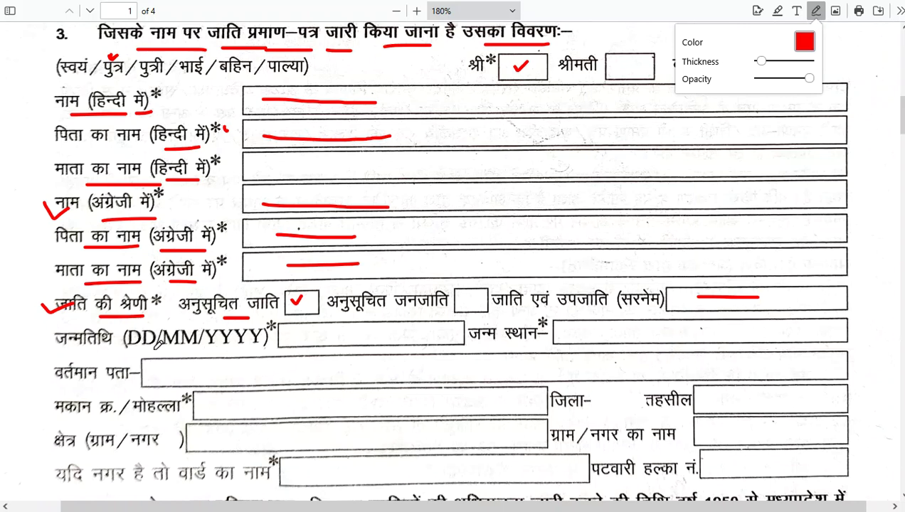
left_click_drag(71, 349, 253, 339)
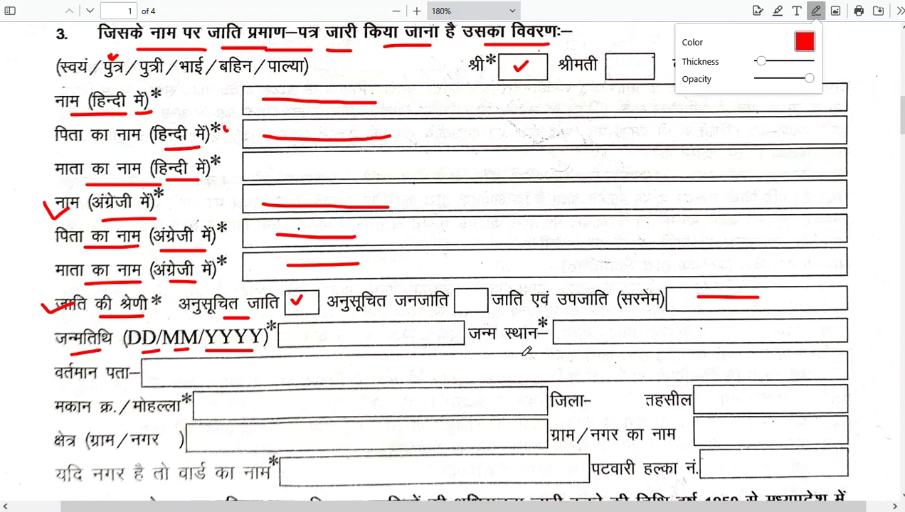
Step: Draw red lines in item 3's वर्तमान पता, मकान क्र./मोहल्ला and तहसील fields, and underline मकान and मोहल्ला in the label
scroll(523, 350, "down", 3)
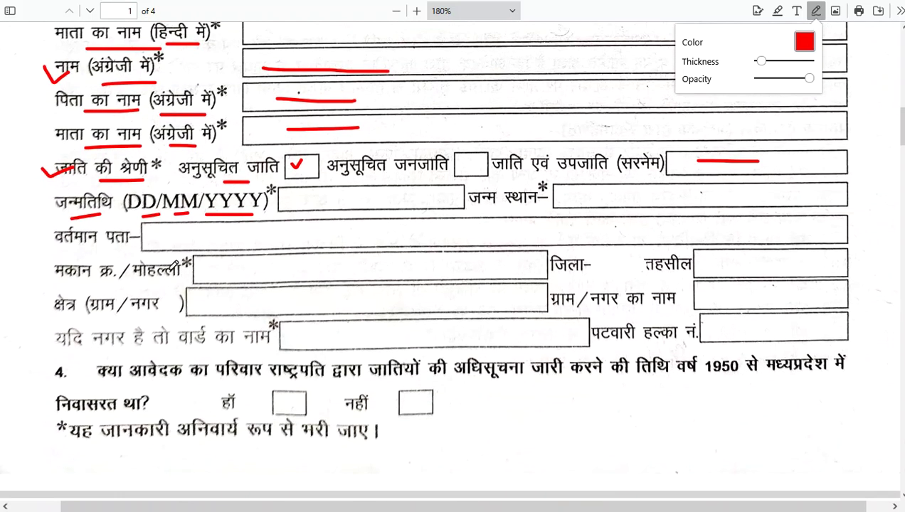
left_click_drag(158, 239, 281, 239)
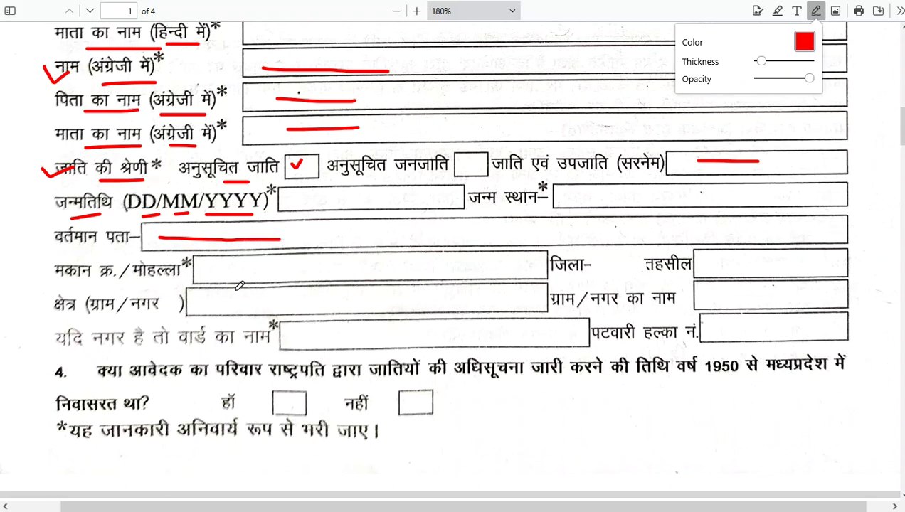
left_click_drag(144, 282, 177, 281)
left_click_drag(77, 282, 86, 281)
left_click_drag(251, 266, 302, 266)
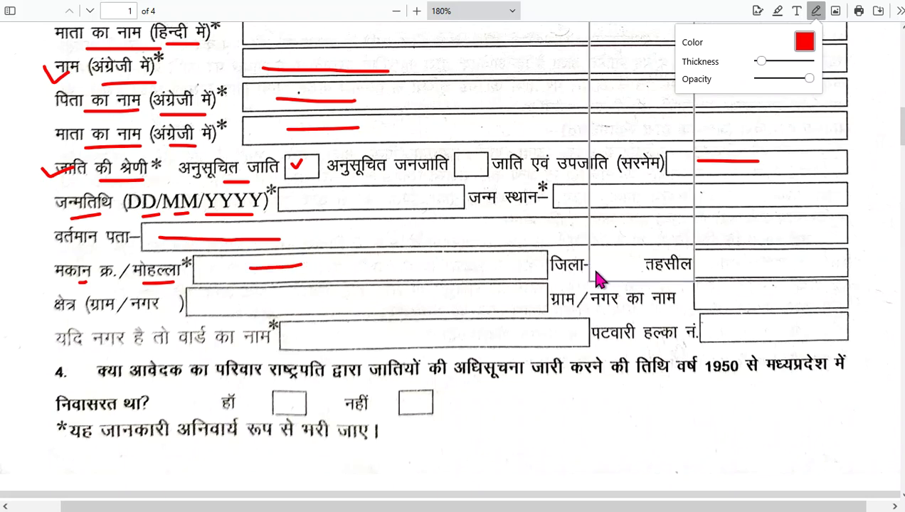
left_click_drag(715, 267, 797, 274)
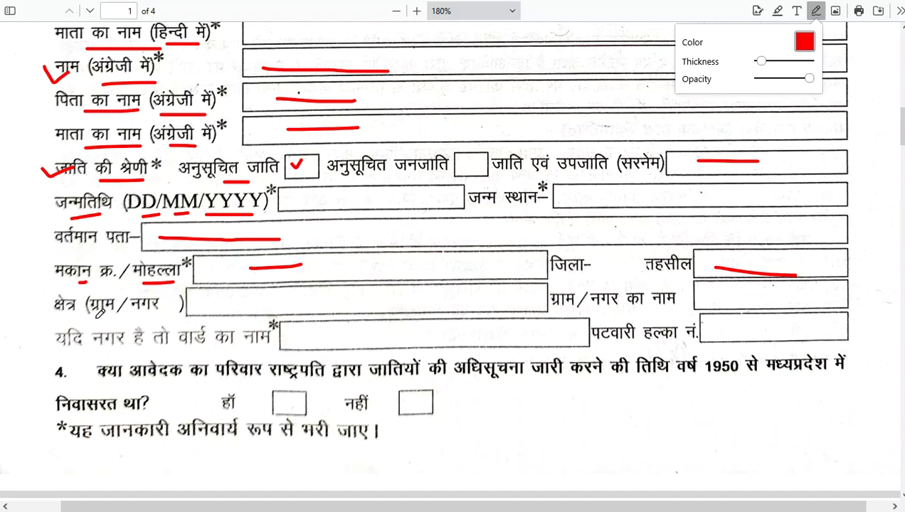
Step: Underline ग्राम and ग्राम/नगर का नाम in item 3, and draw red lines in the क्षेत्र, ग्राम/नगर का नाम and ward name fields
left_click_drag(93, 320, 112, 320)
left_click_drag(225, 303, 297, 305)
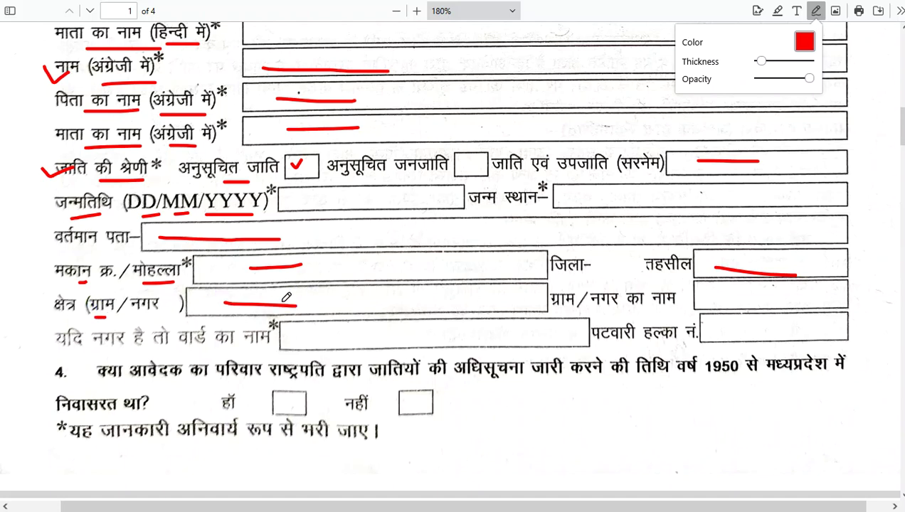
left_click_drag(572, 310, 669, 313)
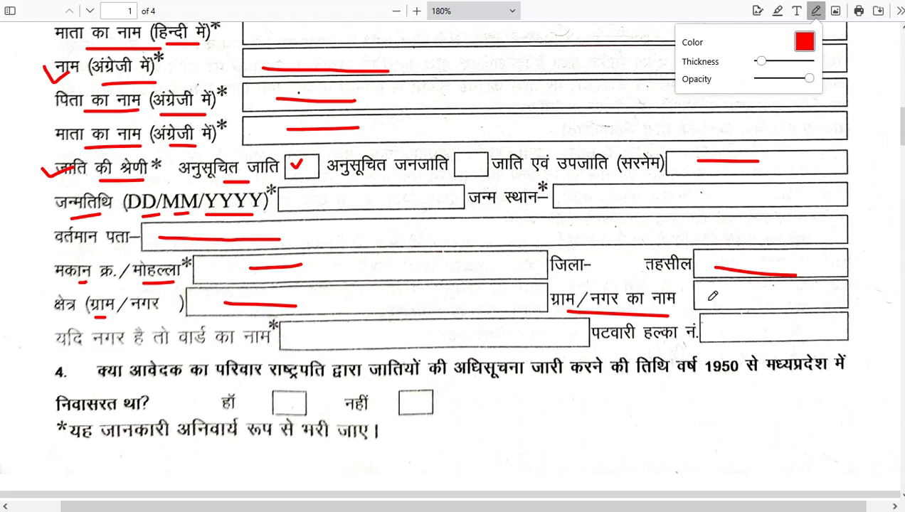
left_click_drag(722, 299, 737, 297)
left_click_drag(320, 340, 420, 346)
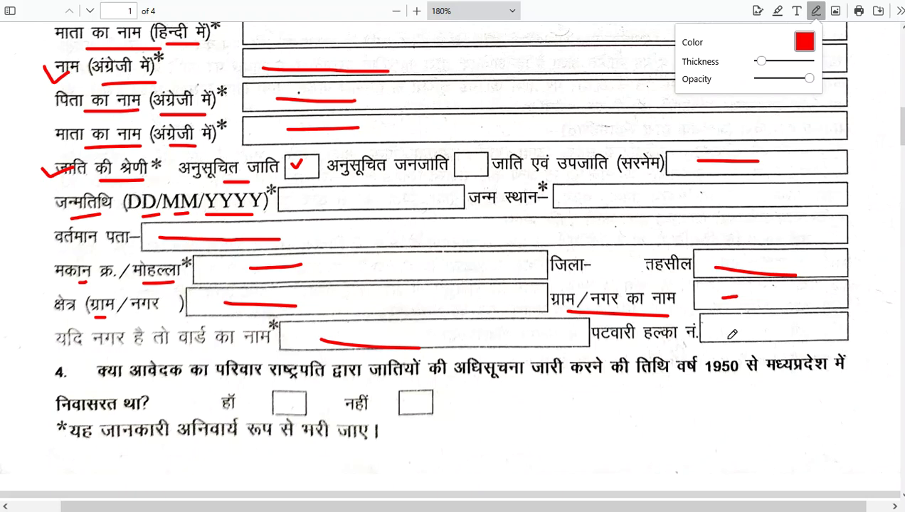
Step: Tick the हाँ box under item 4 in red
scroll(781, 332, "down", 2)
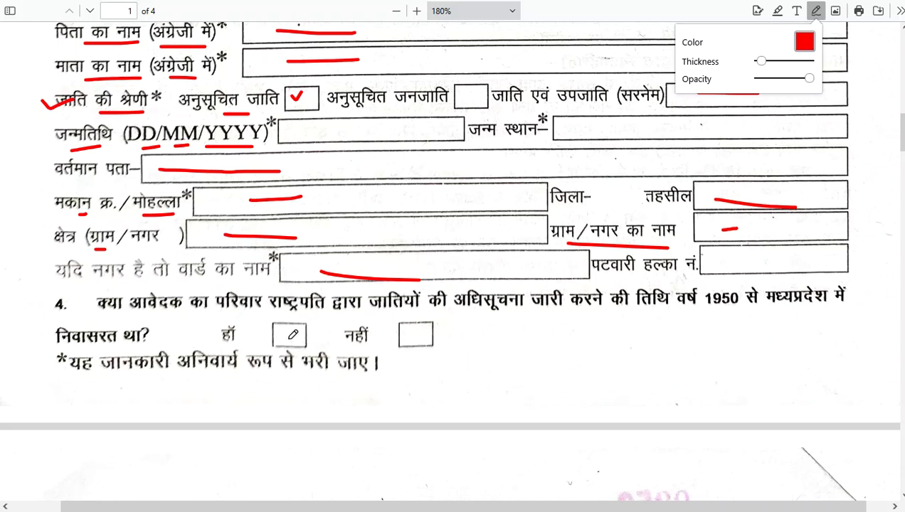
mouse_move(281, 330)
left_mouse_down()
mouse_move(286, 338)
mouse_move(293, 325)
left_mouse_up()
Step: Underline यदि हां, वर्ष 1950, मध्यप्रदेश, के पते and जानकारी in the item 4.1 text on page 2
scroll(333, 328, "down", 1)
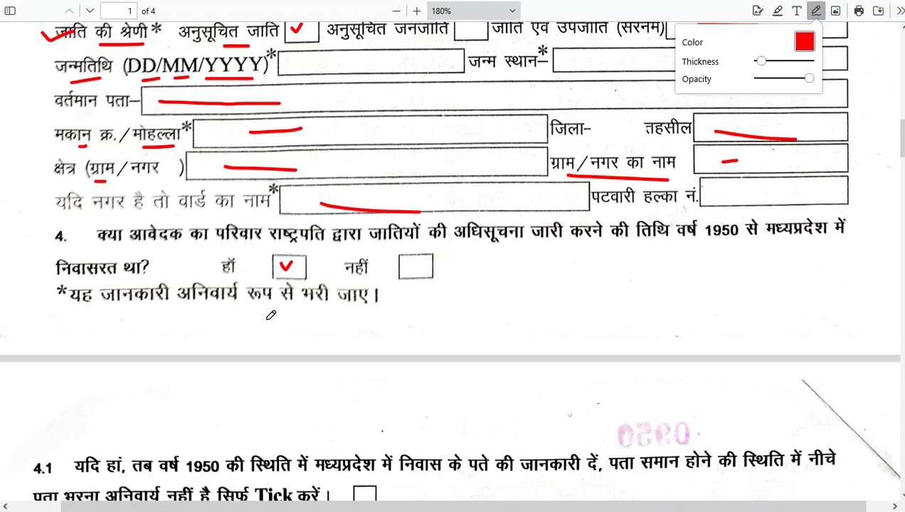
scroll(384, 319, "down", 2)
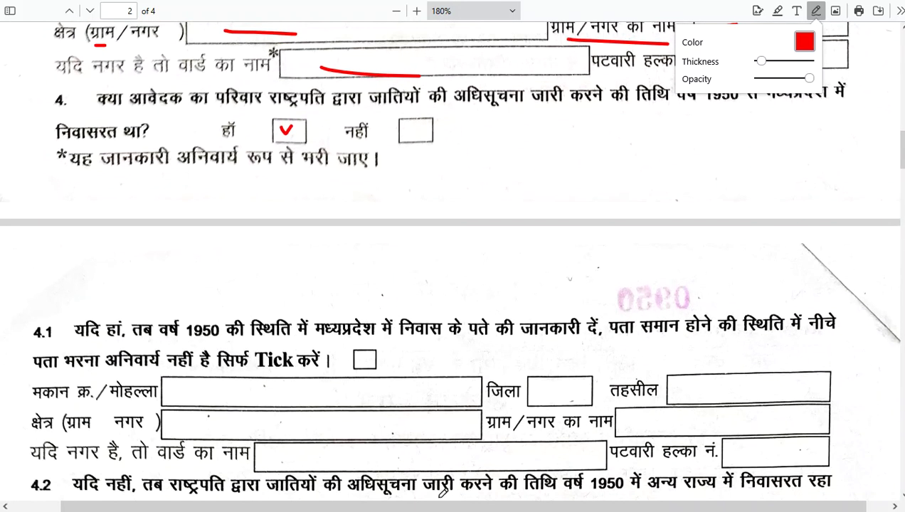
scroll(91, 334, "down", 1)
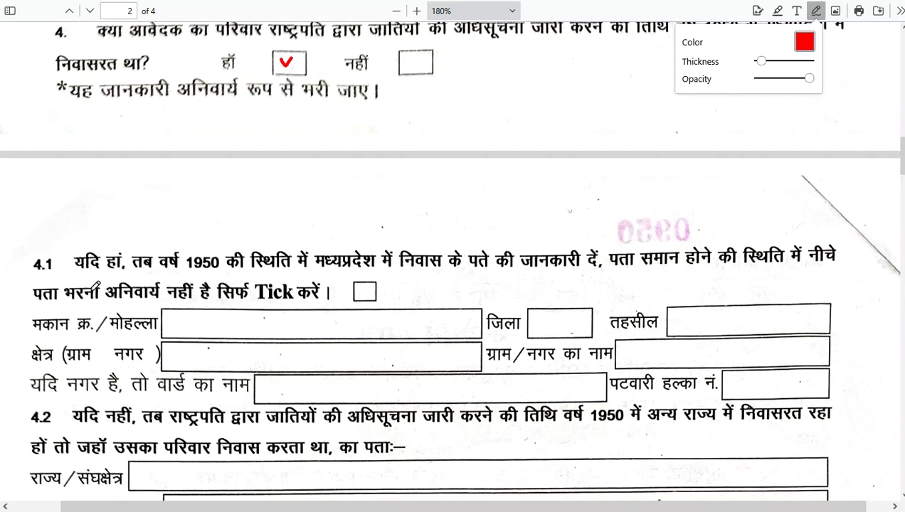
left_click_drag(75, 271, 107, 271)
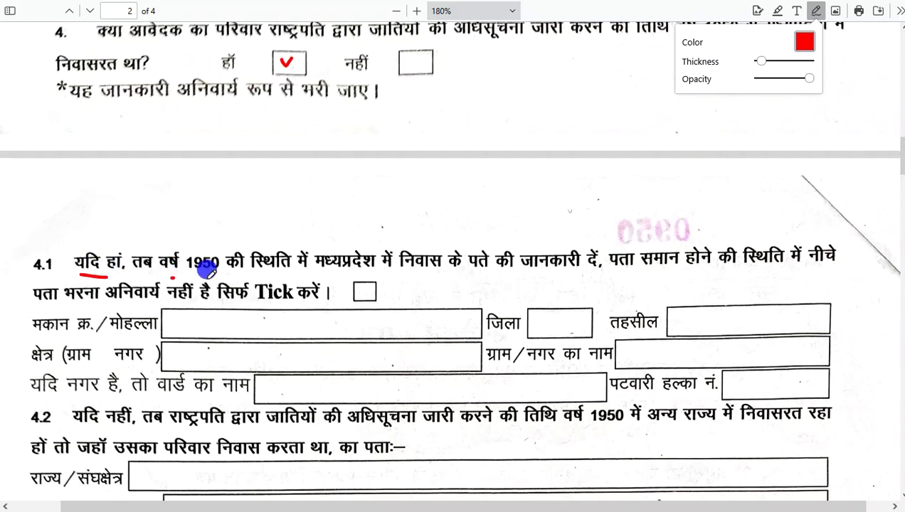
left_click_drag(171, 268, 221, 266)
left_click_drag(315, 273, 475, 281)
left_click_drag(533, 281, 574, 281)
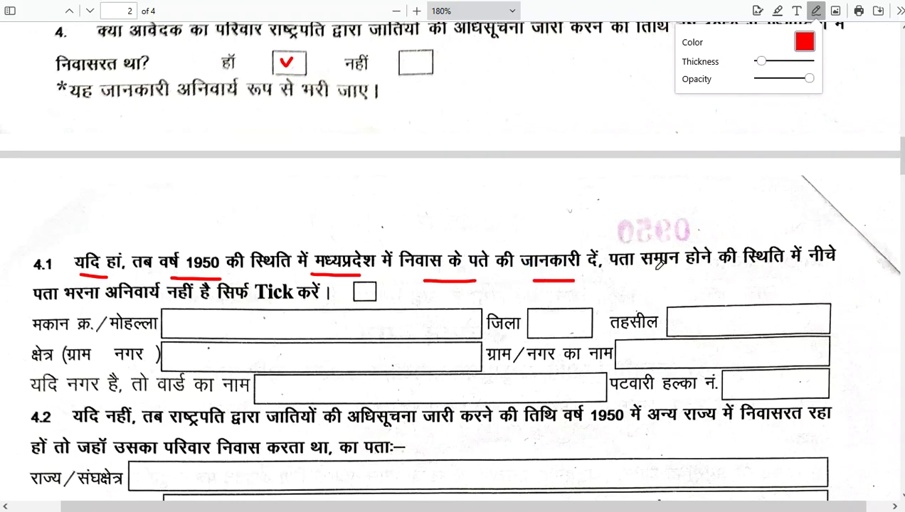
Step: Underline समान होने, स्थिति में नीचे, पता भरना अनिवार्य and Tick in the item 4.1 instruction in red
left_click_drag(640, 271, 863, 274)
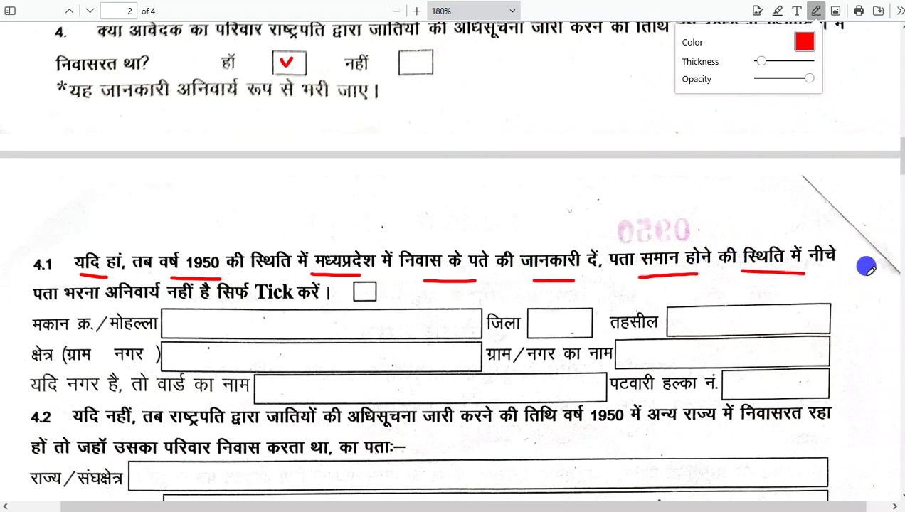
left_click_drag(48, 305, 174, 297)
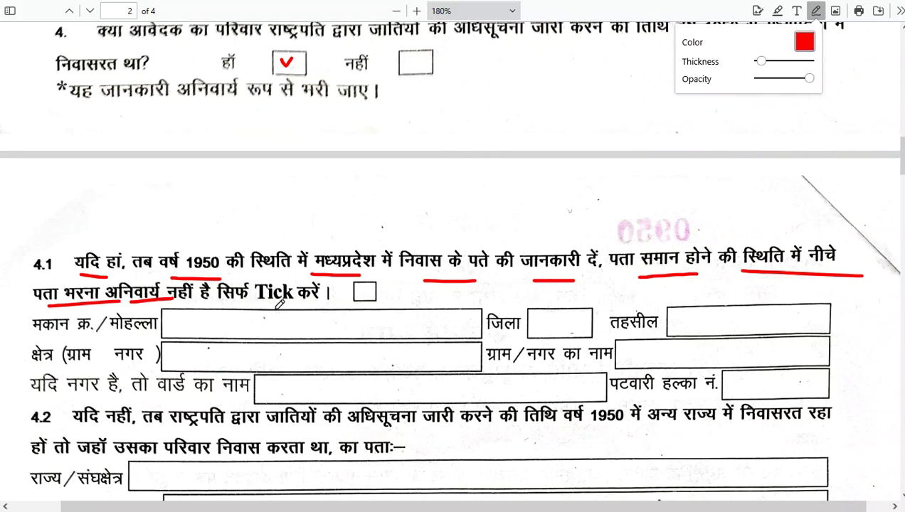
left_click_drag(255, 302, 312, 299)
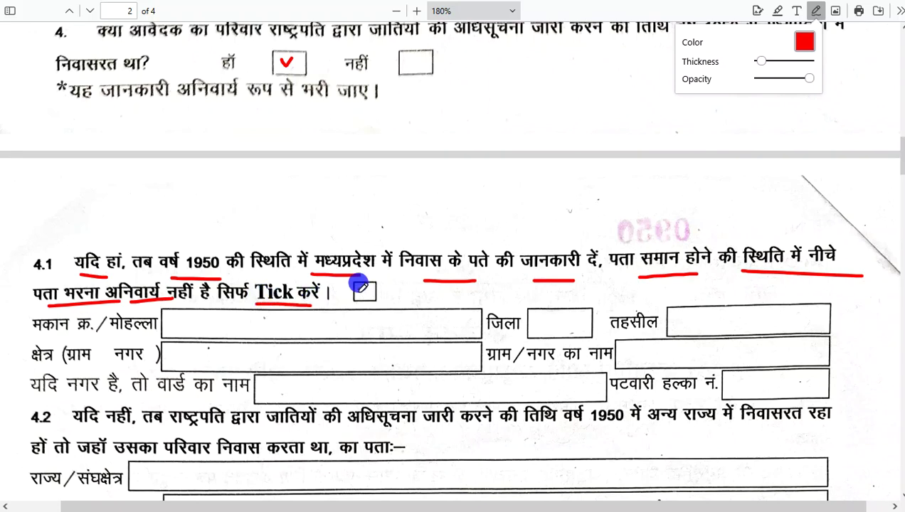
Step: Tick the same-address box in item 4.1 and draw a red bracket beside its three address rows
left_click_drag(357, 288, 389, 286)
scroll(382, 299, "down", 2)
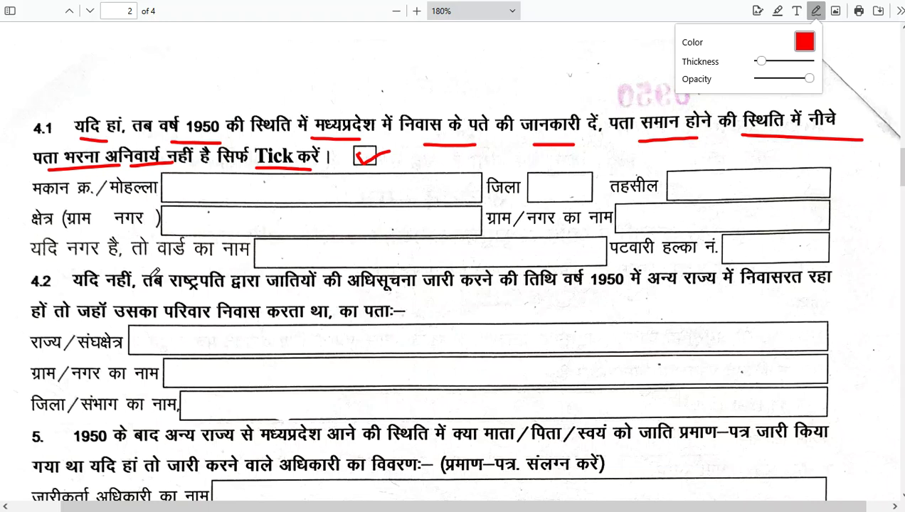
mouse_move(33, 182)
left_mouse_down()
mouse_move(17, 183)
mouse_move(16, 247)
mouse_move(53, 262)
left_mouse_up()
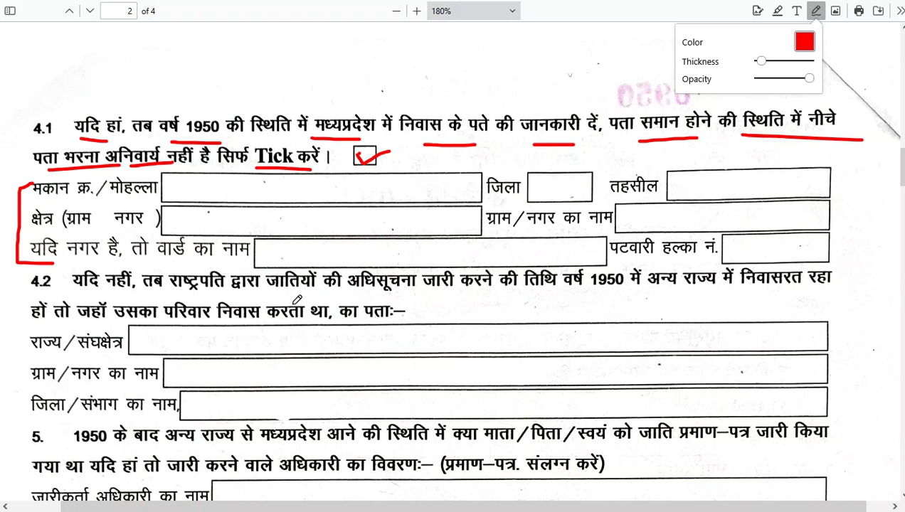
Step: Draw short red lines in item 4.2's राज्य/संघक्षेत्र, ग्राम/नगर का नाम and जिला/संभाग का नाम fields
scroll(170, 294, "down", 1)
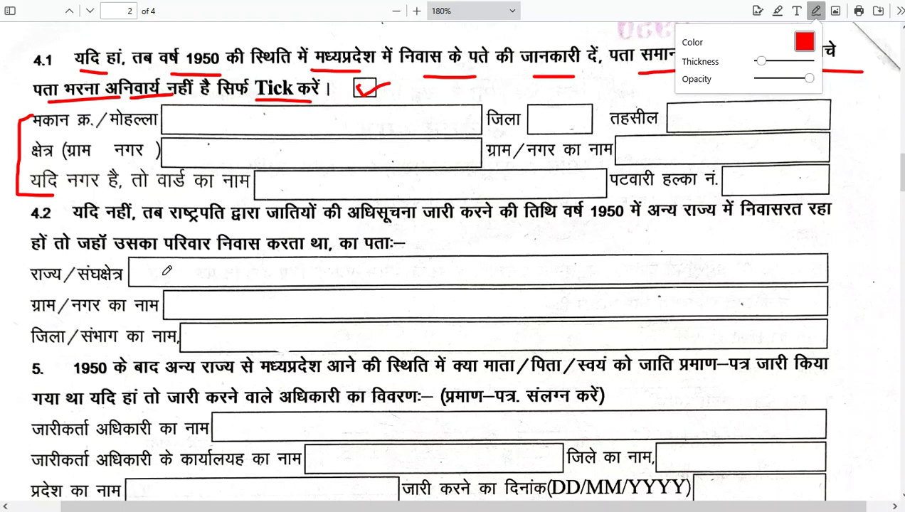
left_click_drag(158, 272, 194, 272)
left_click_drag(192, 303, 240, 303)
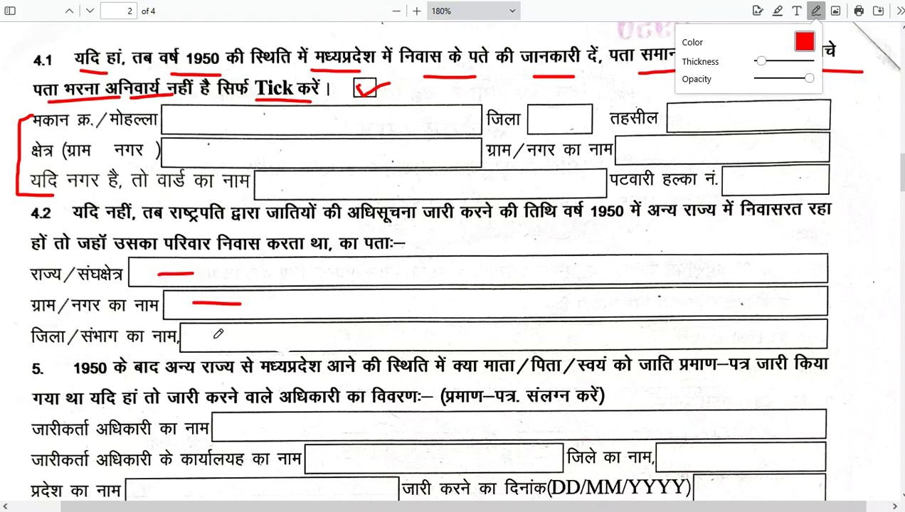
left_click_drag(193, 340, 244, 340)
Step: Tick item number 5 and underline key phrases in its two-line question, from 1950 के बाद to प्रमाण-पत्र, in red
scroll(264, 368, "down", 2)
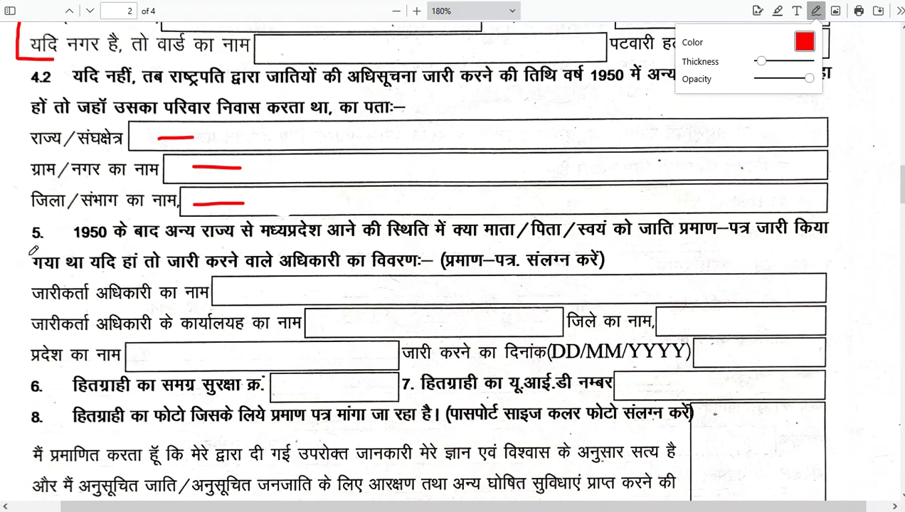
left_click_drag(26, 232, 48, 228)
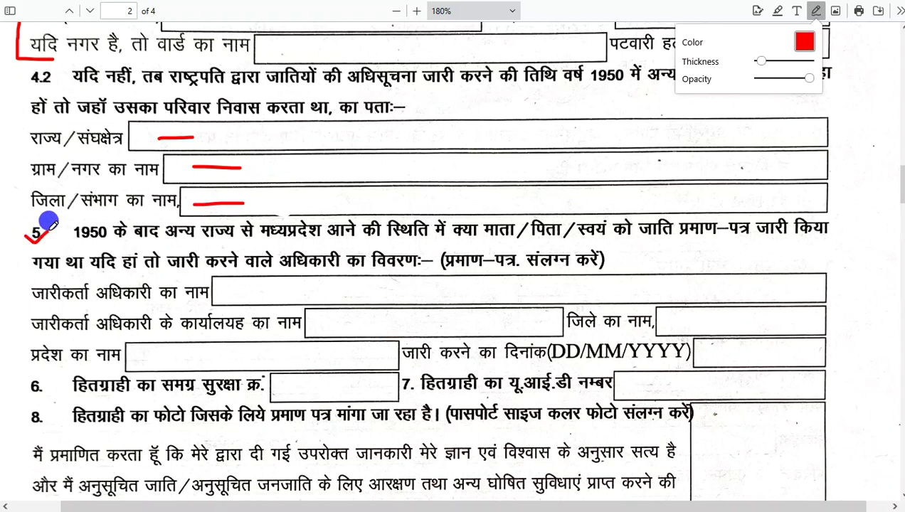
left_click_drag(88, 249, 499, 245)
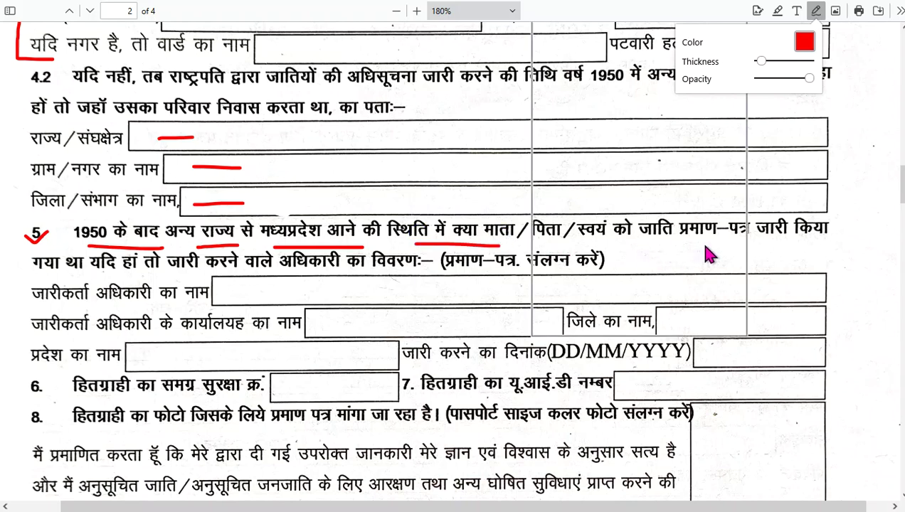
left_click_drag(781, 244, 808, 244)
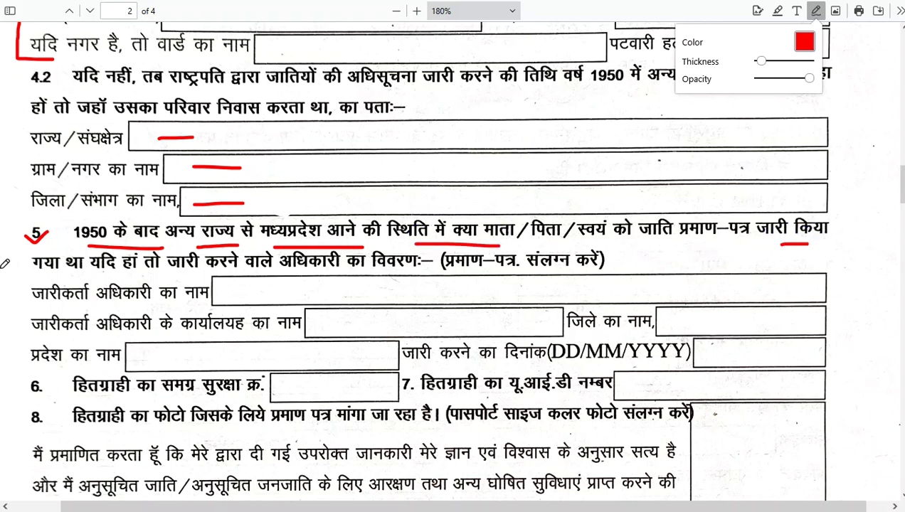
left_click_drag(59, 271, 528, 271)
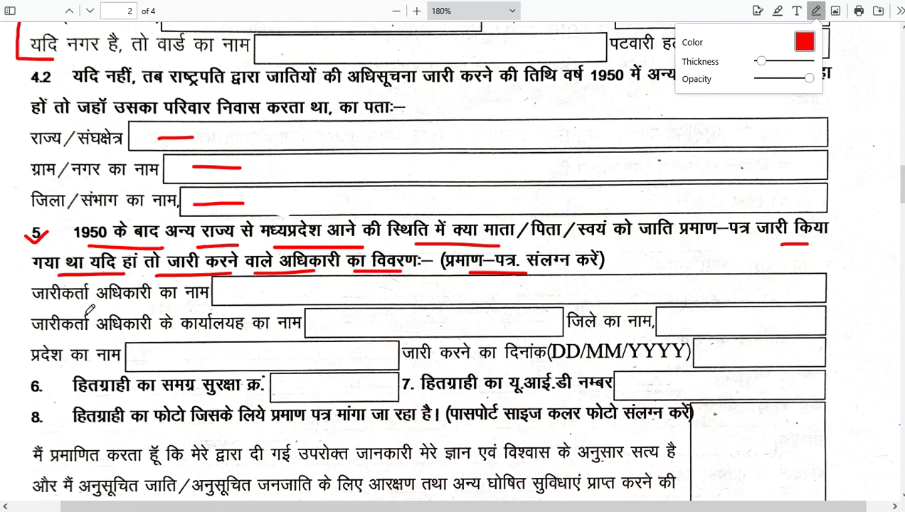
Step: Underline the जारीकर्ता अधिकारी का नाम label in item 5 and draw red lines in its field
left_click_drag(56, 305, 172, 295)
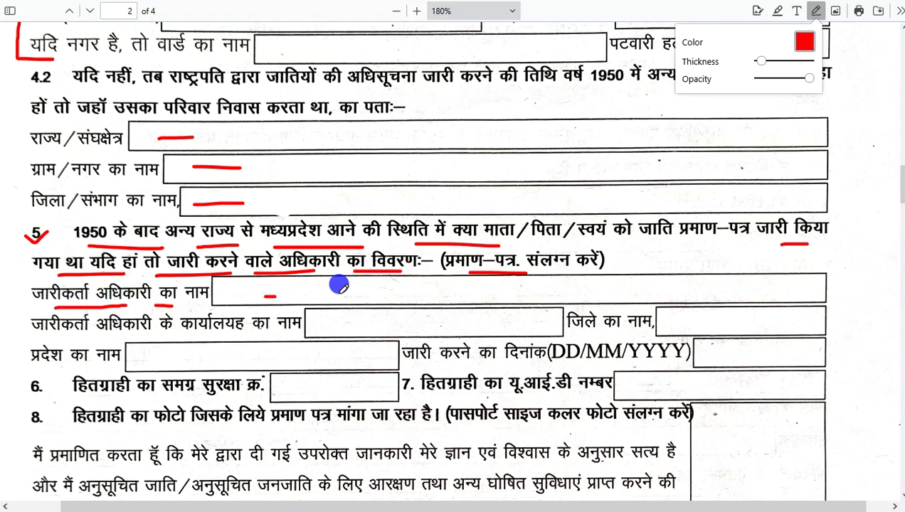
left_click_drag(265, 295, 349, 293)
left_click_drag(275, 290, 396, 289)
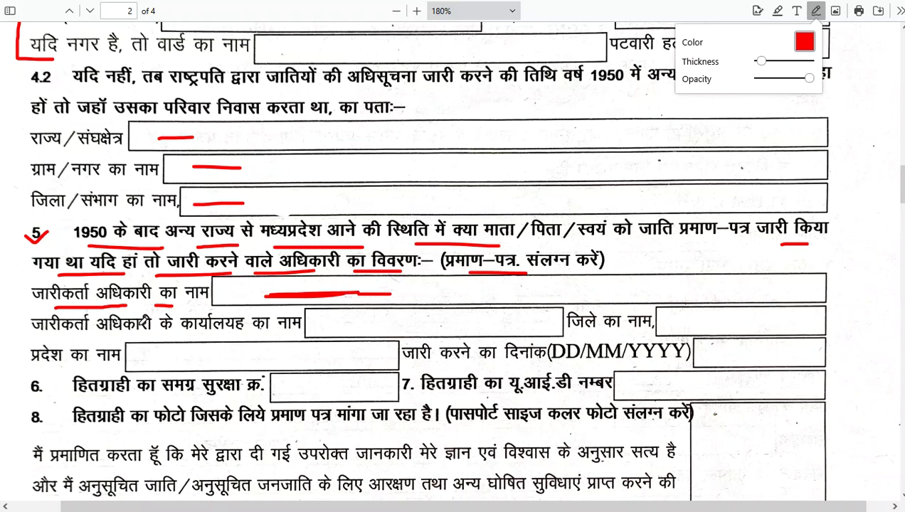
left_click_drag(221, 292, 285, 290)
Step: Underline the जारीकर्ता अधिकारी के कार्यालयह का नाम label and draw red lines in its field and the जिले का नाम field
left_click_drag(34, 331, 91, 331)
left_click_drag(157, 330, 491, 320)
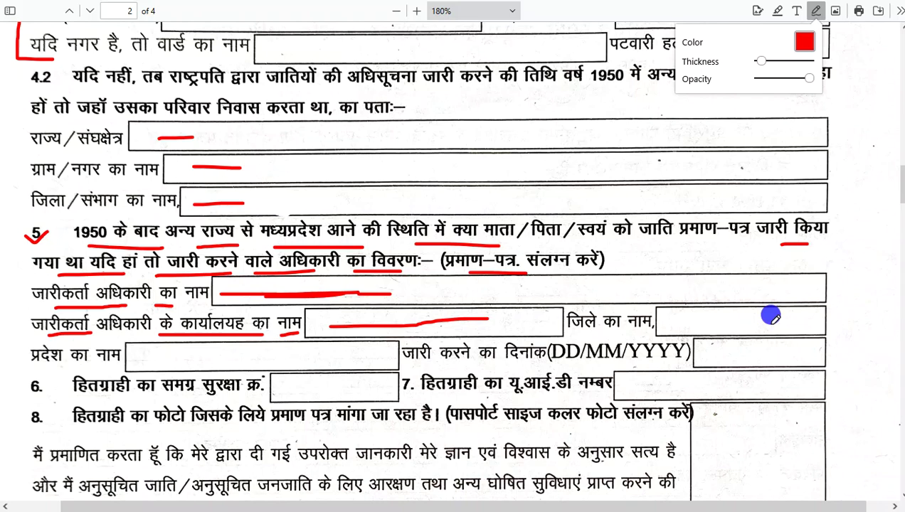
left_click_drag(770, 325, 814, 323)
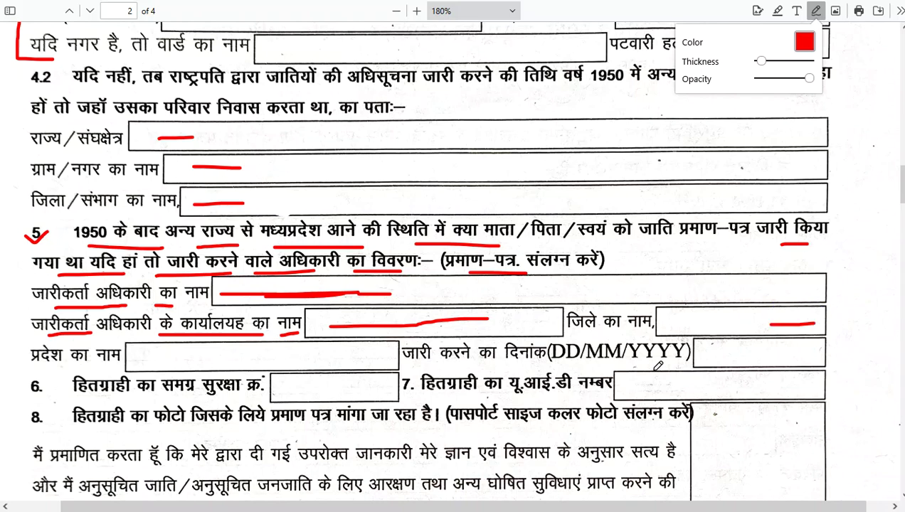
Step: Draw red lines in the प्रदेश का नाम and issue date fields, and underline करने का दिनांक and the DD/MM/YYYY format
scroll(647, 365, "down", 1)
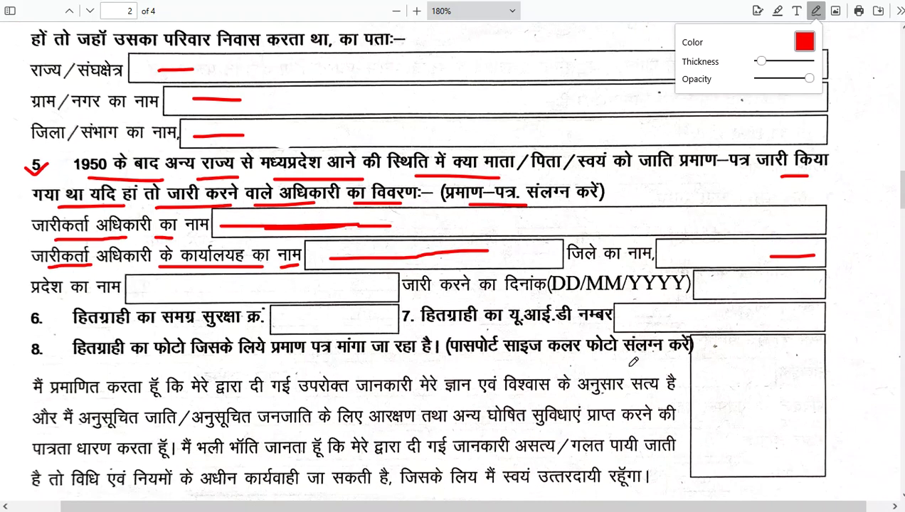
left_click_drag(146, 288, 264, 282)
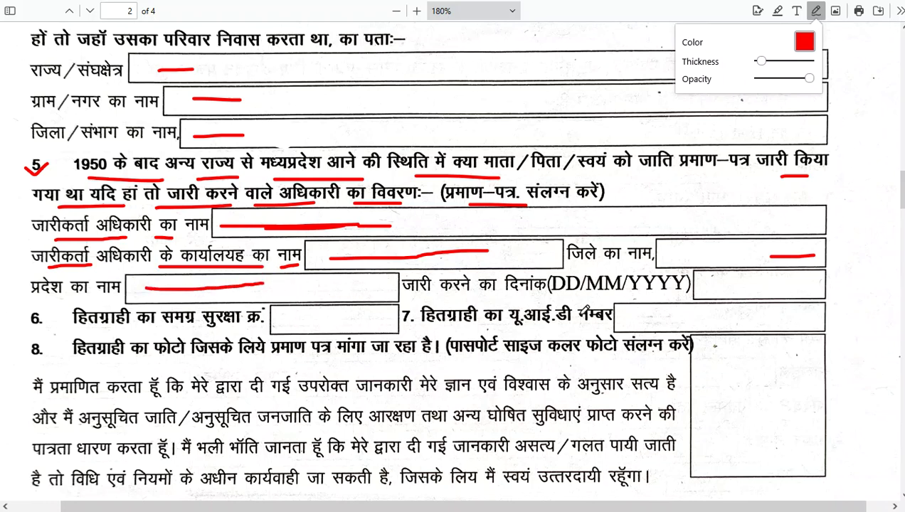
left_click_drag(462, 291, 645, 299)
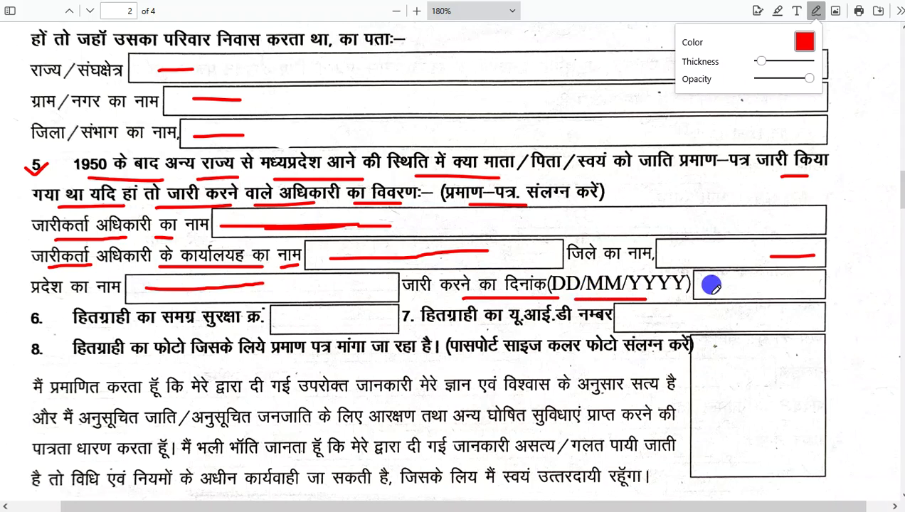
left_click_drag(710, 292, 759, 286)
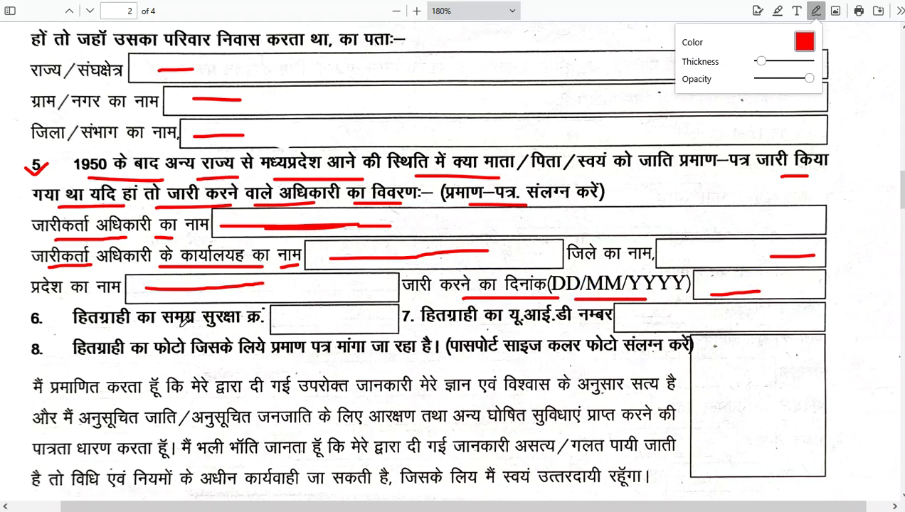
Step: Tick item number 6, underline हितग्राही, समग्र and क्र. in its label, and draw red lines in the field
left_click_drag(7, 320, 19, 317)
mouse_move(95, 326)
left_mouse_down()
mouse_move(259, 330)
mouse_move(373, 320)
left_mouse_up()
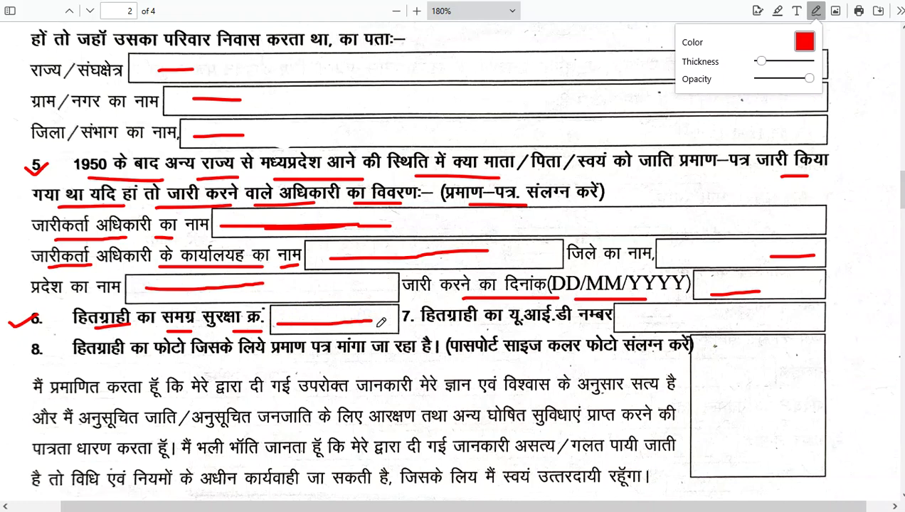
left_click_drag(281, 322, 377, 320)
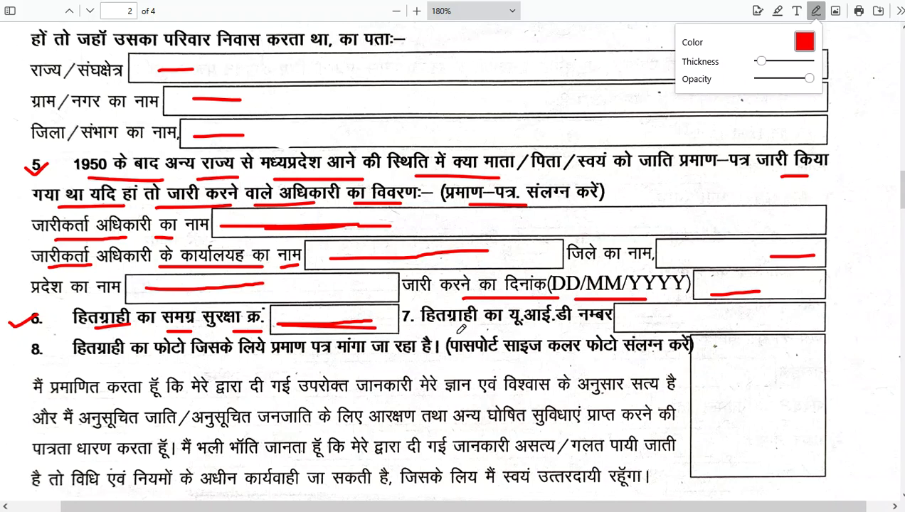
Step: Underline हितग्राही and यू.आई.डी नम्बर in item 7's label and draw red lines in its field
left_click_drag(446, 331, 650, 328)
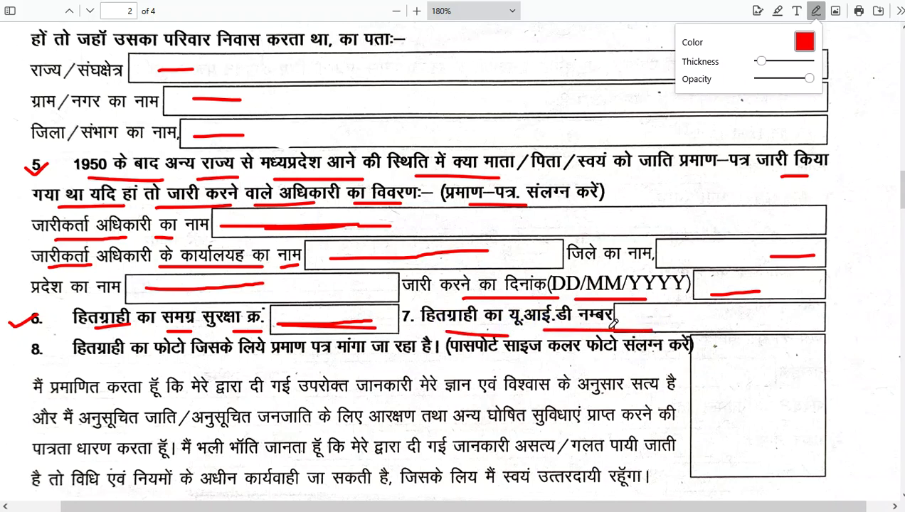
left_click_drag(545, 324, 571, 325)
left_click_drag(639, 322, 761, 327)
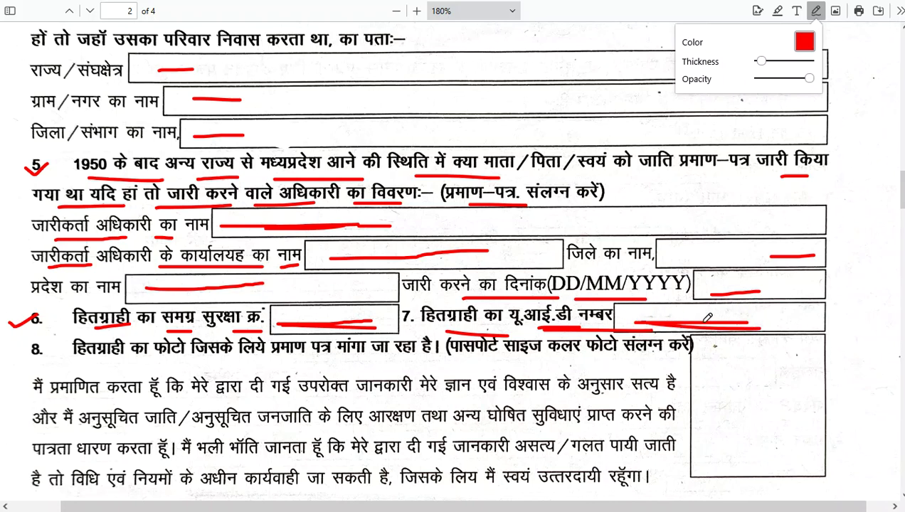
left_click(752, 317)
Step: Underline जिसके लिये प्रमाण पत्र, मांगा जा रहा and पासपोर्ट साइज कलर in item 8, and draw a curved red mark in the photo box
left_click_drag(175, 367, 244, 365)
left_click_drag(297, 357, 411, 360)
left_click_drag(479, 363, 578, 363)
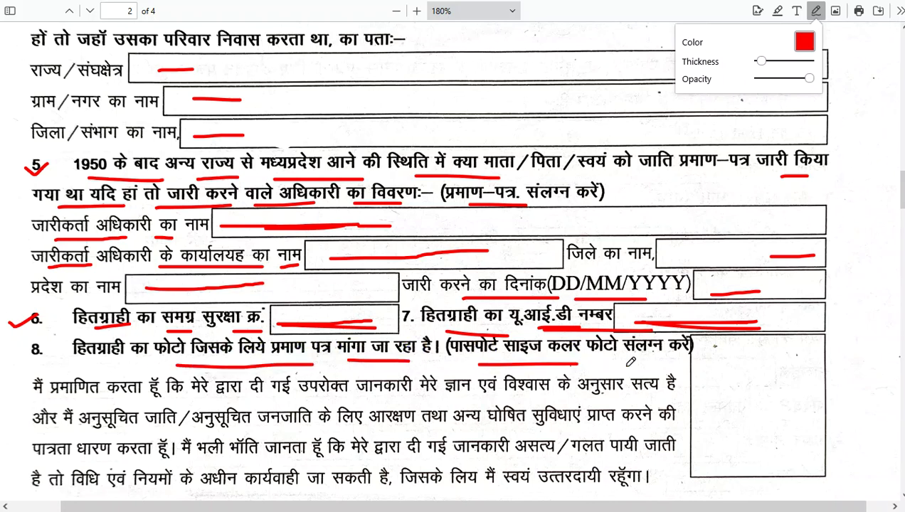
left_click_drag(745, 387, 780, 384)
Step: Draw a red tick on the applicant's declaration paragraph and red lines above आवेदक के हस्ताक्षर
scroll(471, 396, "down", 3)
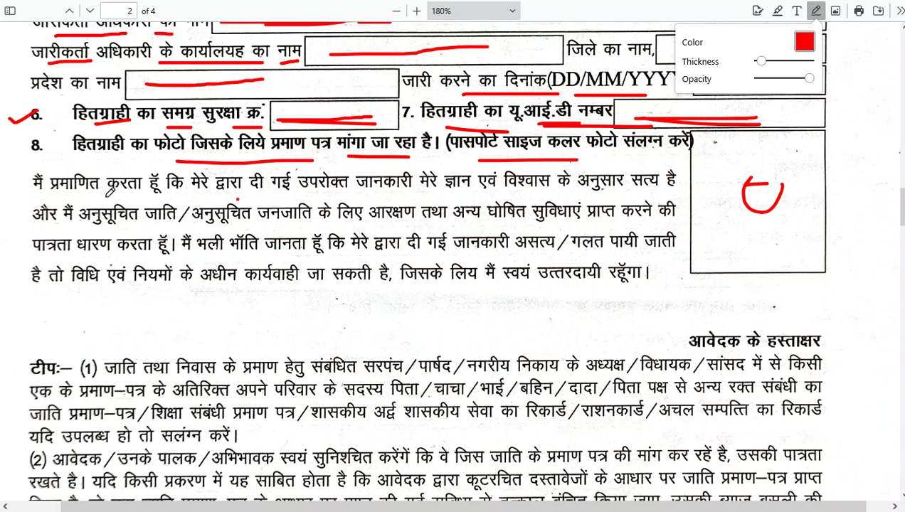
left_click(112, 190)
left_click_drag(112, 193, 135, 182)
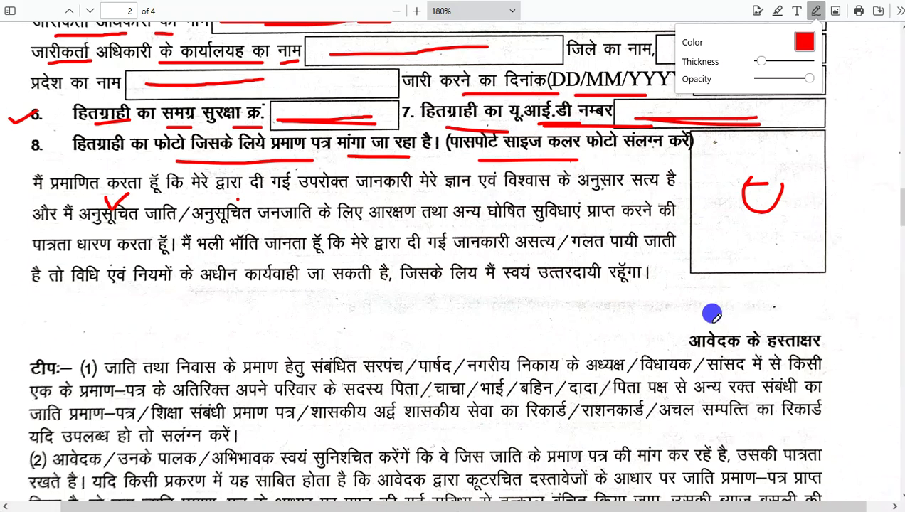
left_click_drag(711, 320, 779, 318)
left_click_drag(700, 315, 788, 316)
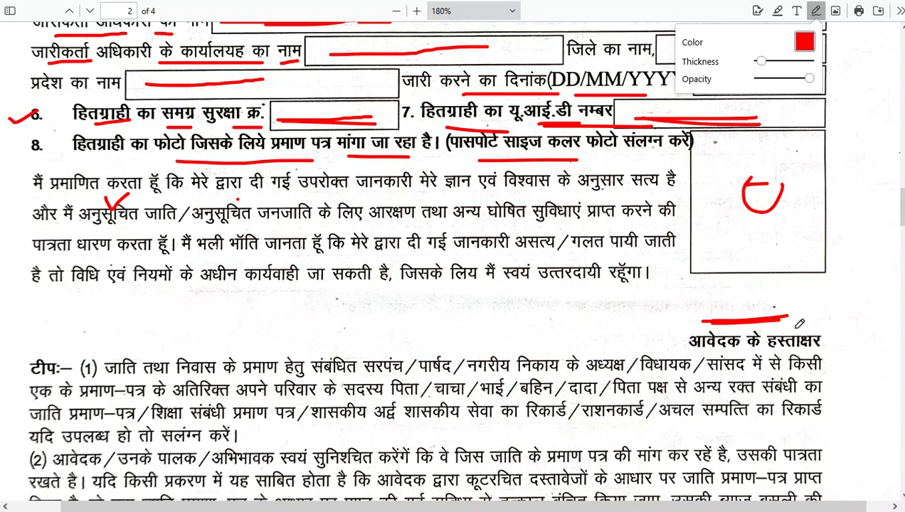
Step: Underline टीप, सरपंच, पार्षद and नगरीय in note (1) in red
scroll(694, 344, "down", 5)
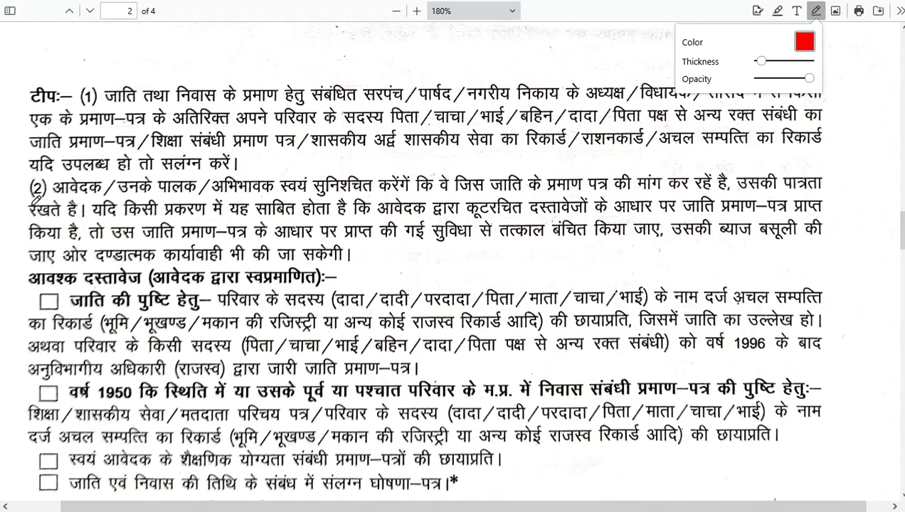
left_click_drag(33, 108, 57, 109)
left_click_drag(365, 101, 504, 104)
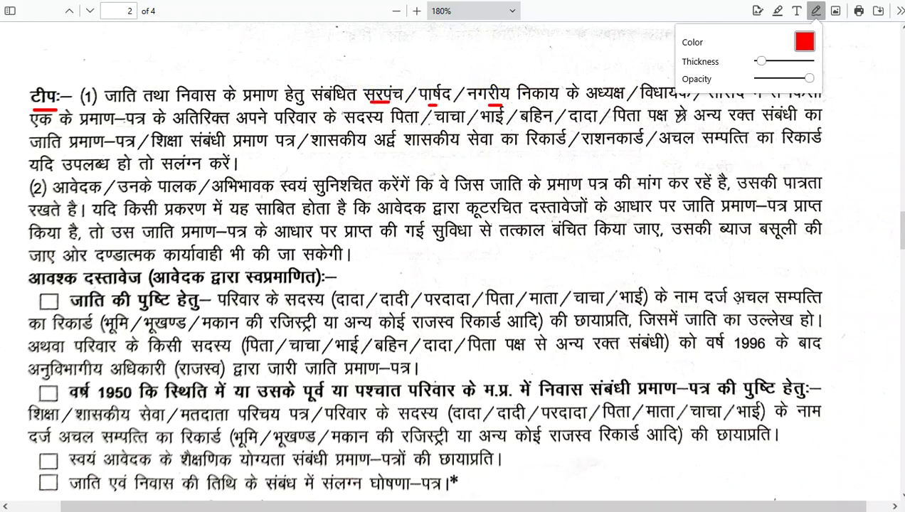
Step: Underline शैक्षणिक योग्यता संबंधी and निवास, तिथि के संबंध and संलग्न in the last two required-document lines
scroll(679, 119, "up", 1)
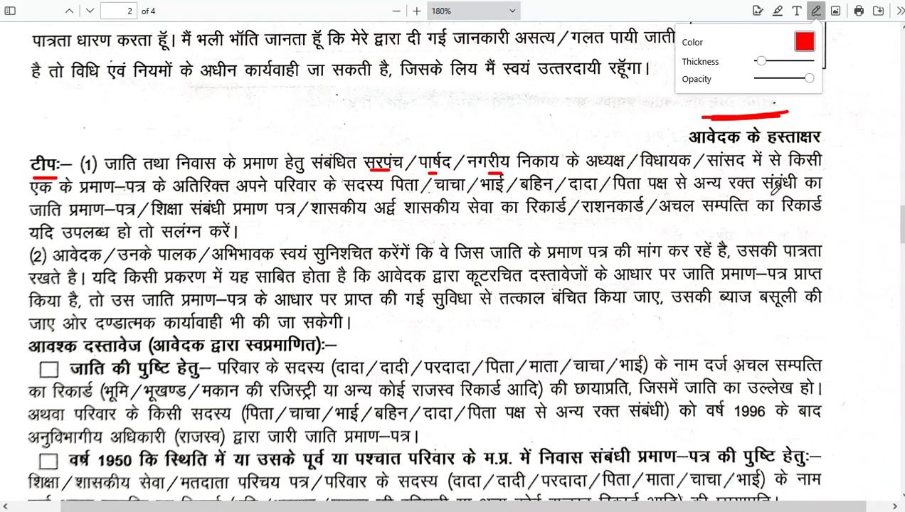
scroll(214, 232, "down", 2)
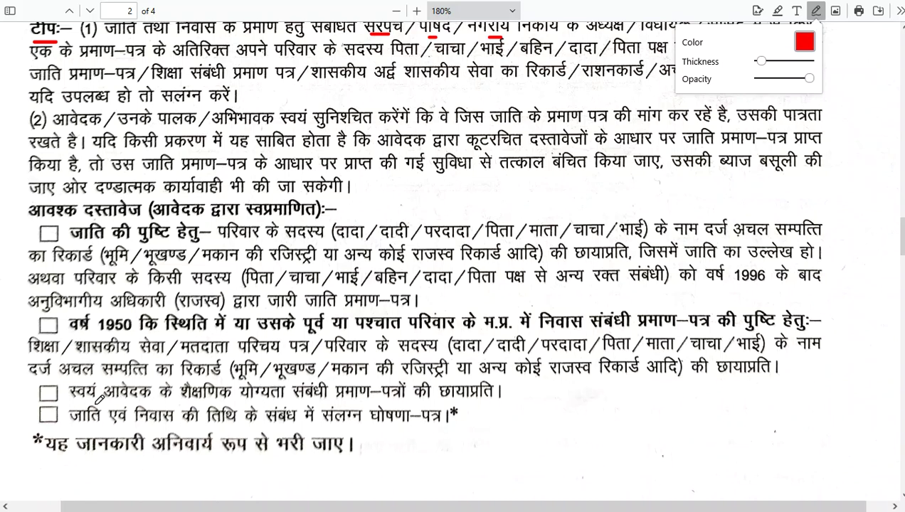
left_click_drag(210, 401, 327, 401)
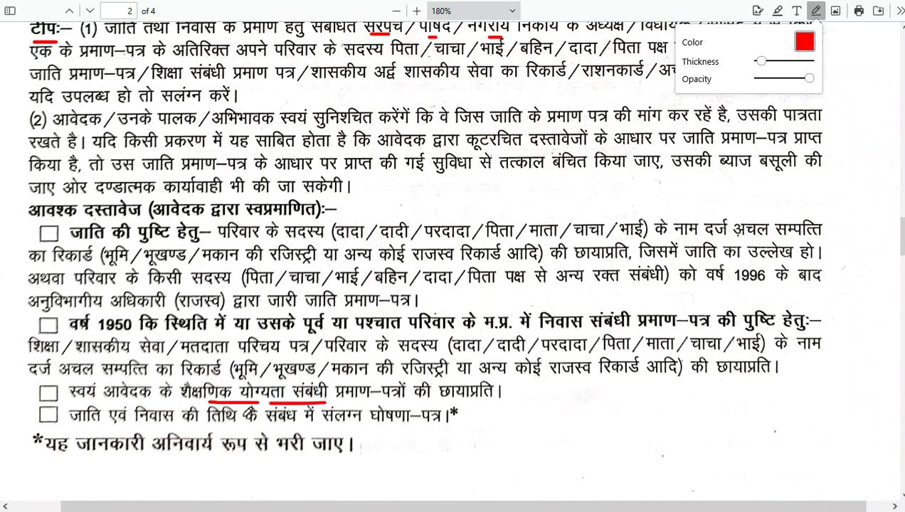
left_click_drag(156, 428, 346, 423)
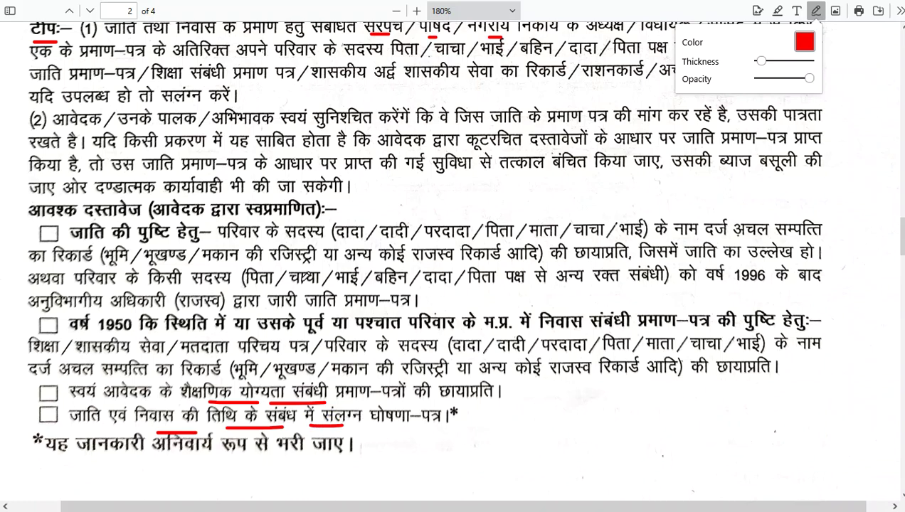
scroll(317, 250, "down", 10)
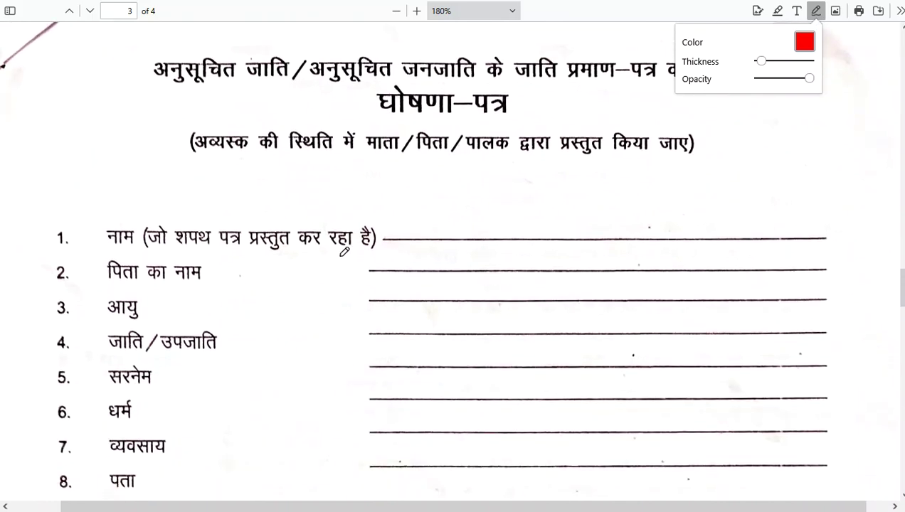
Step: Draw a red tick above अनुसूचित in the declaration title and underline पिता in the bracketed line about minors
scroll(344, 251, "up", 2)
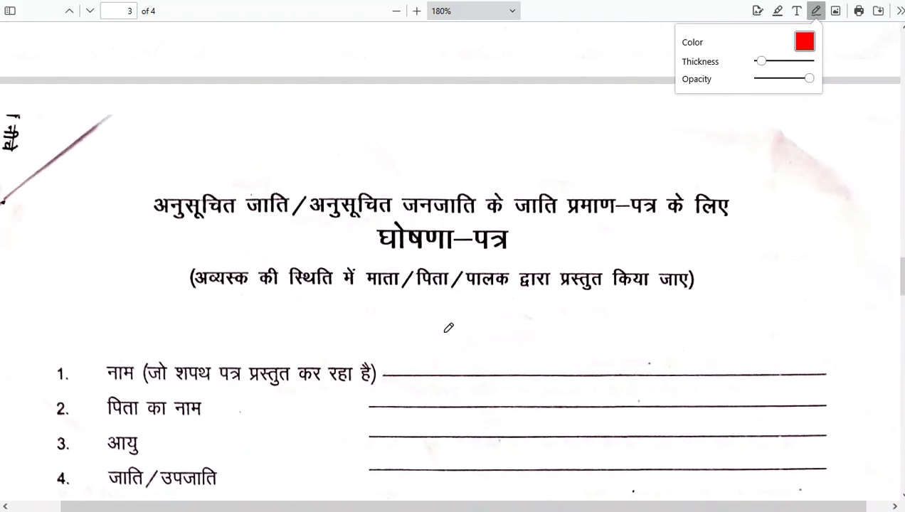
scroll(449, 328, "down", 1)
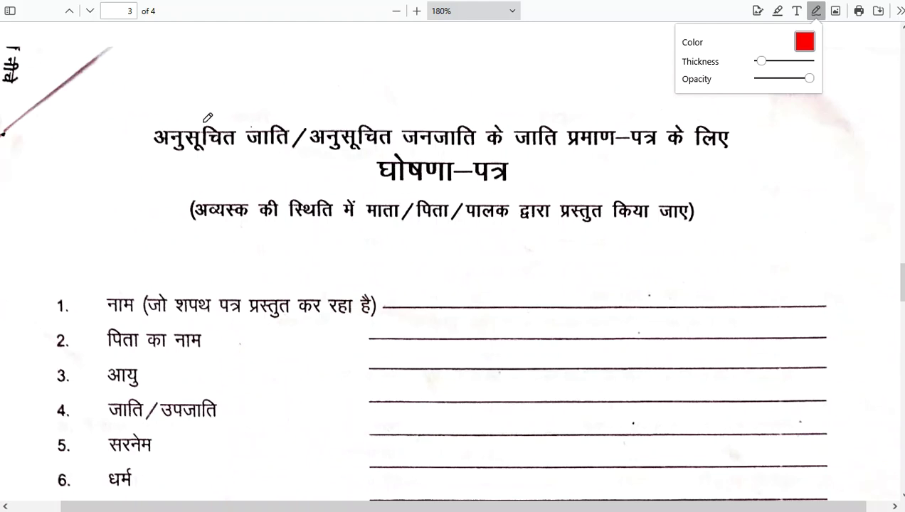
left_click_drag(202, 119, 235, 105)
left_click_drag(425, 223, 448, 222)
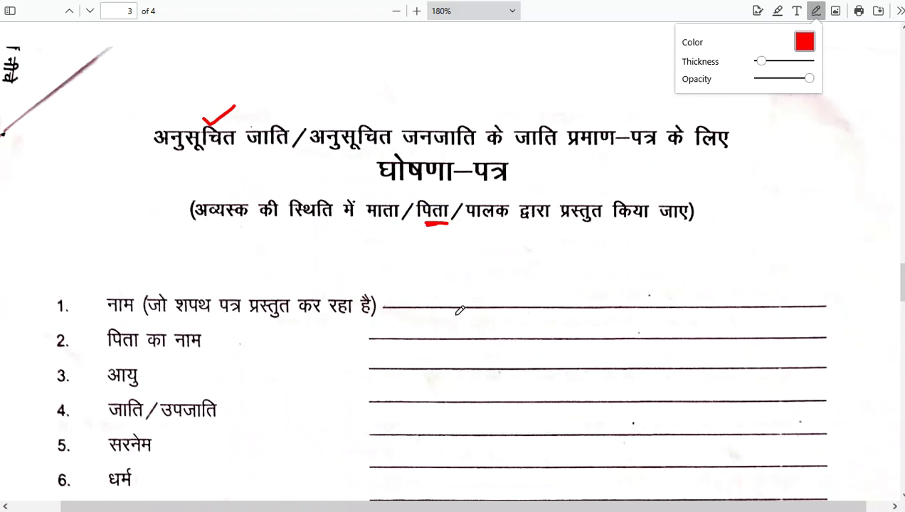
Step: Draw red lines along the blanks for नाम, पिता का नाम and आयु in items 1 to 3
left_click_drag(421, 306, 512, 304)
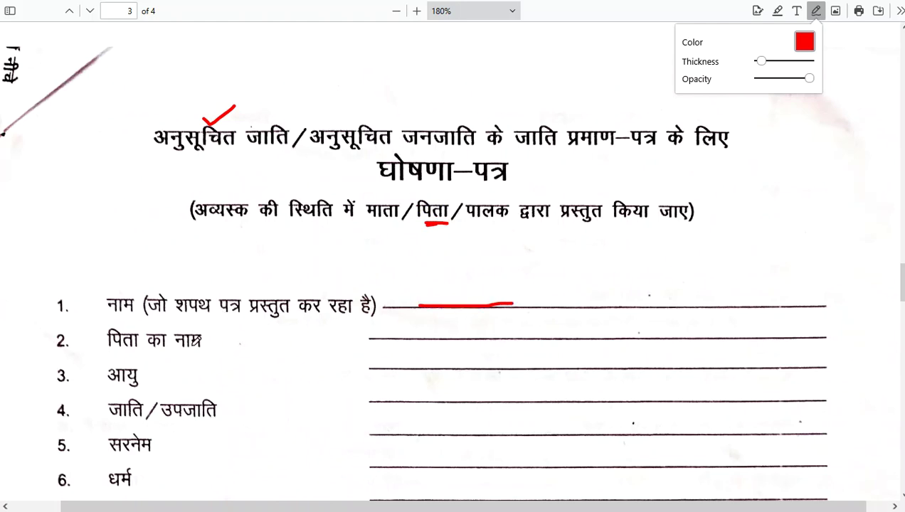
left_click_drag(393, 343, 490, 343)
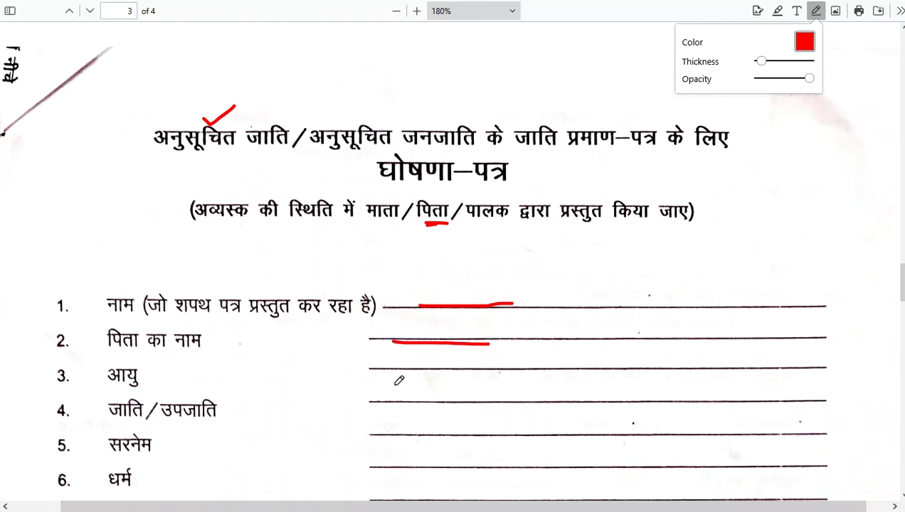
left_click_drag(393, 370, 488, 371)
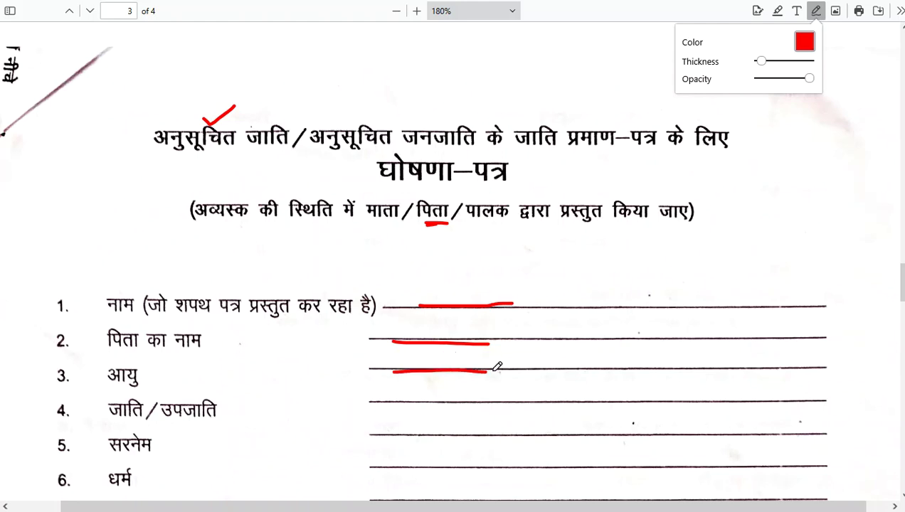
Step: Underline जाति and सरनेम in red and draw red lines at the blanks of items 4 and 5
scroll(496, 366, "down", 2)
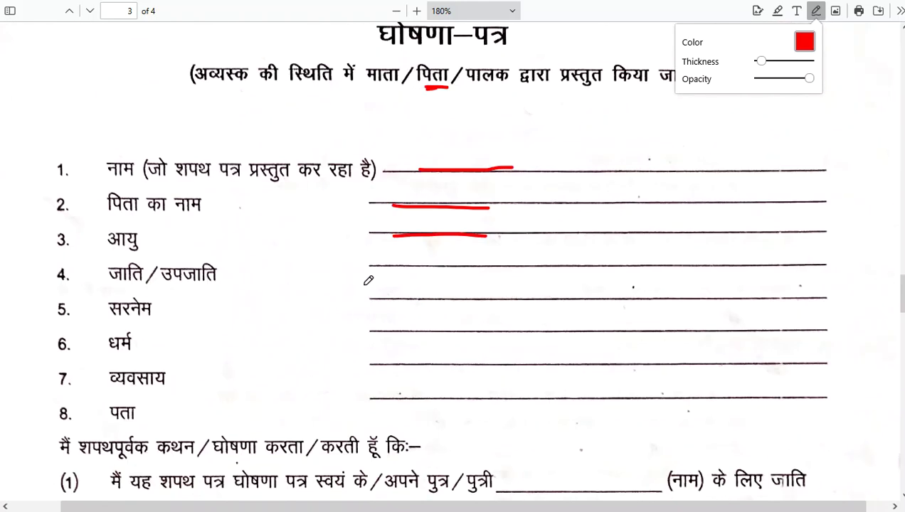
left_click_drag(119, 286, 144, 287)
left_click_drag(394, 267, 465, 268)
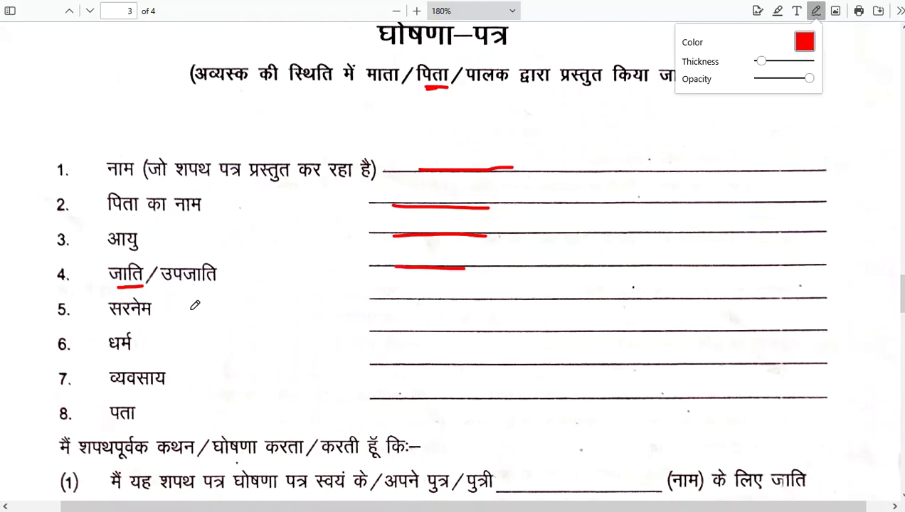
left_click(127, 310)
left_click_drag(116, 318, 141, 318)
left_click_drag(388, 305, 471, 310)
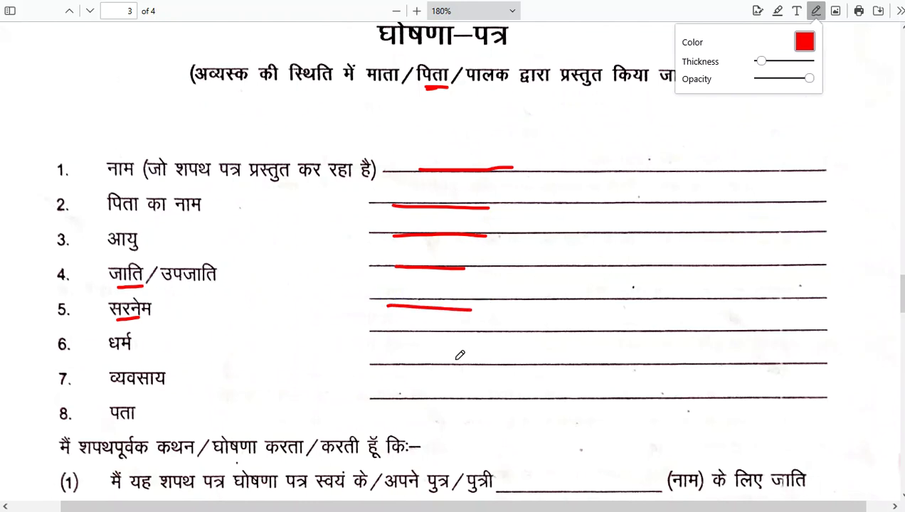
Step: Draw red lines at the blanks for धर्म, व्यवसाय and पता, and a small red tick after पता
left_click_drag(389, 341, 459, 340)
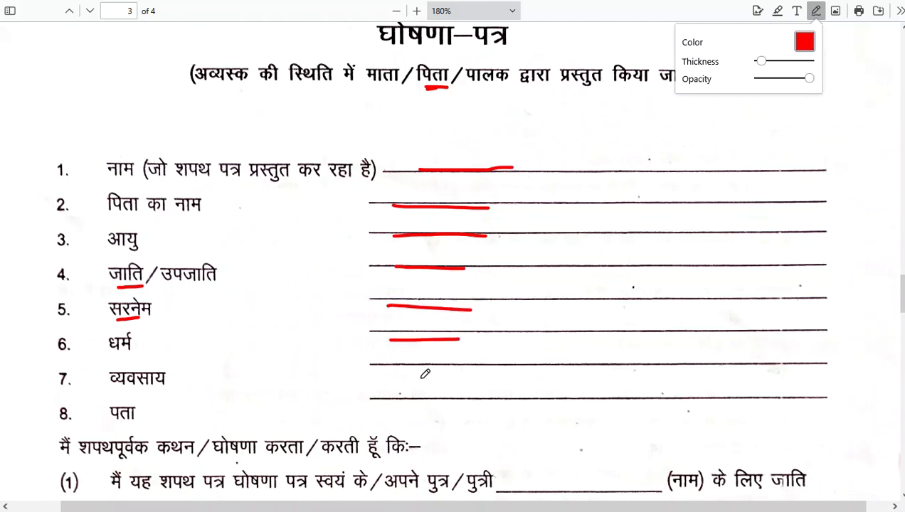
left_click_drag(381, 373, 472, 374)
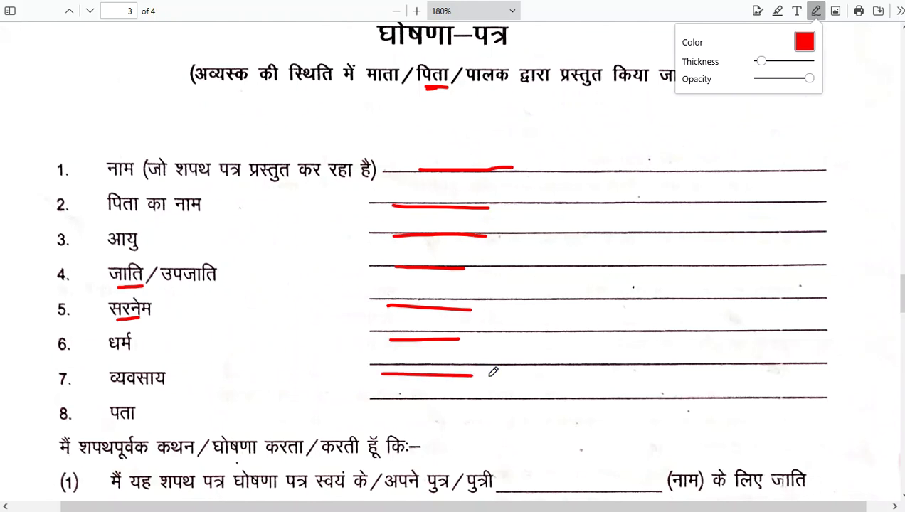
left_click_drag(390, 373, 470, 372)
left_click_drag(406, 372, 501, 373)
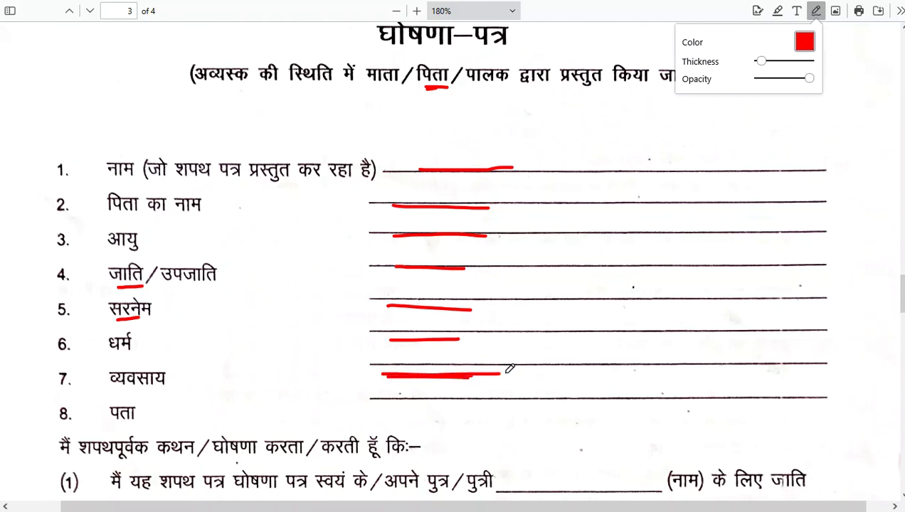
left_click_drag(429, 377, 466, 374)
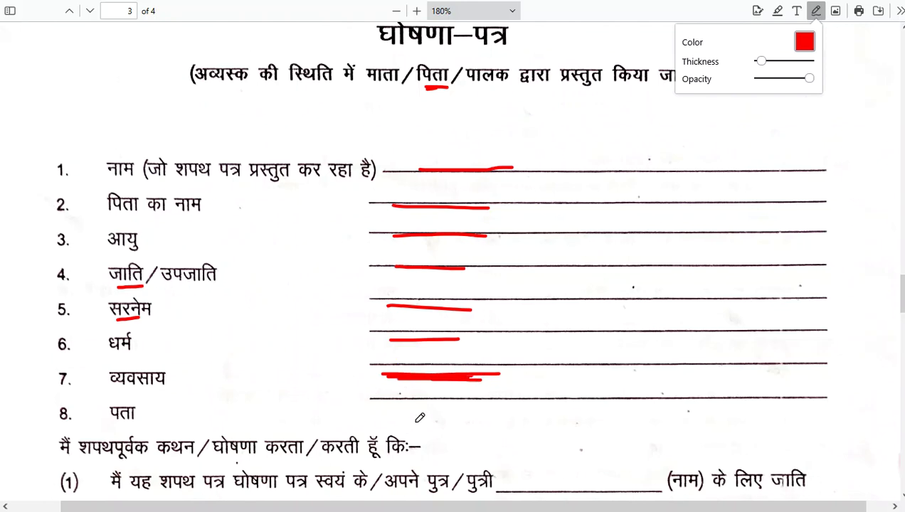
left_click(405, 402)
left_click_drag(405, 402, 491, 407)
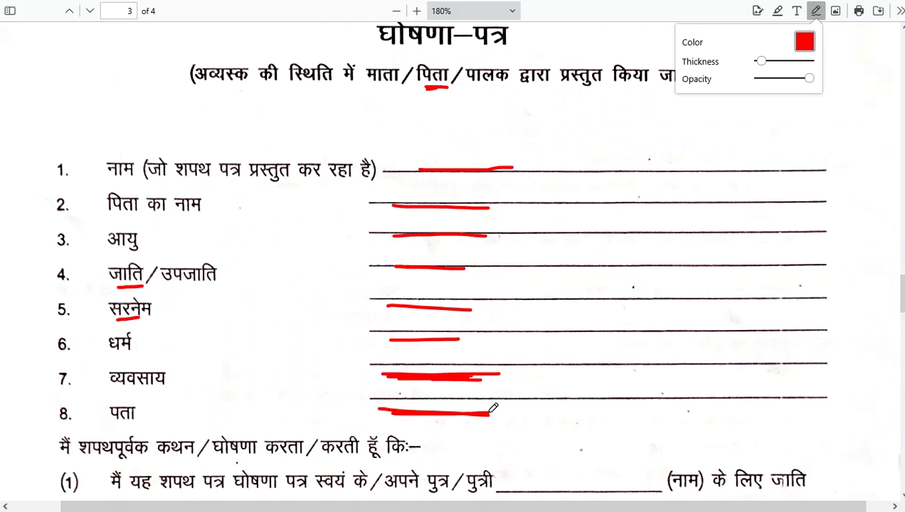
left_click_drag(151, 402, 153, 413)
Step: Underline the first अनुसूचित जाति in the declaration title in red
scroll(451, 138, "up", 2)
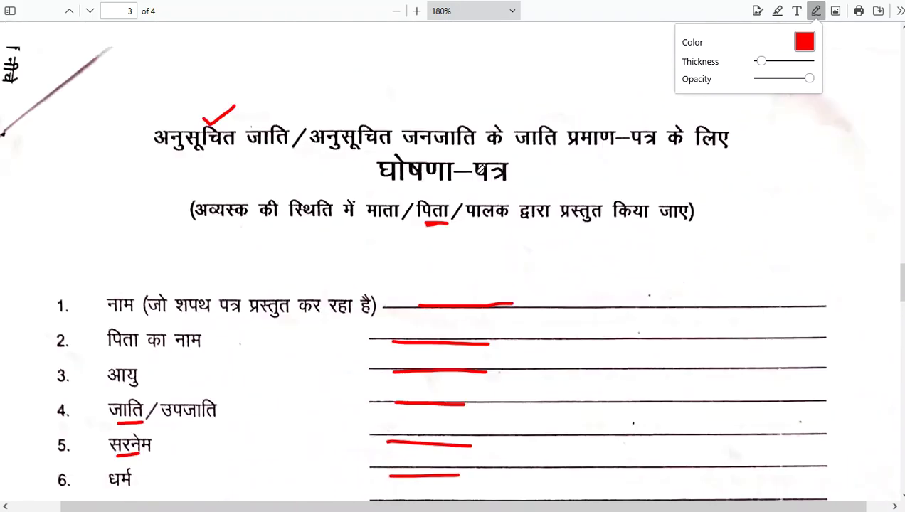
left_click(194, 148)
left_click_drag(193, 148, 258, 157)
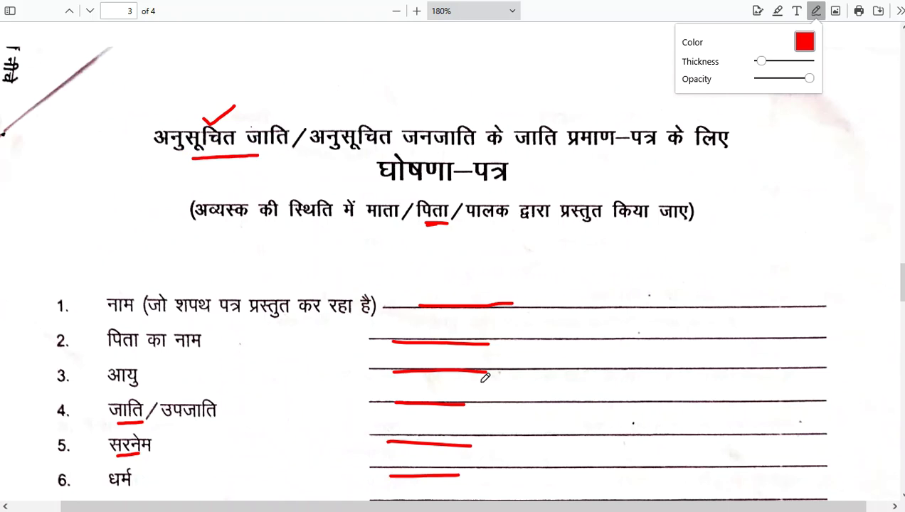
Step: Review the applicant type, the applicant details and the other marked sections on pages 1 and 2 of the application form
scroll(484, 377, "down", 1)
scroll(455, 356, "up", 2)
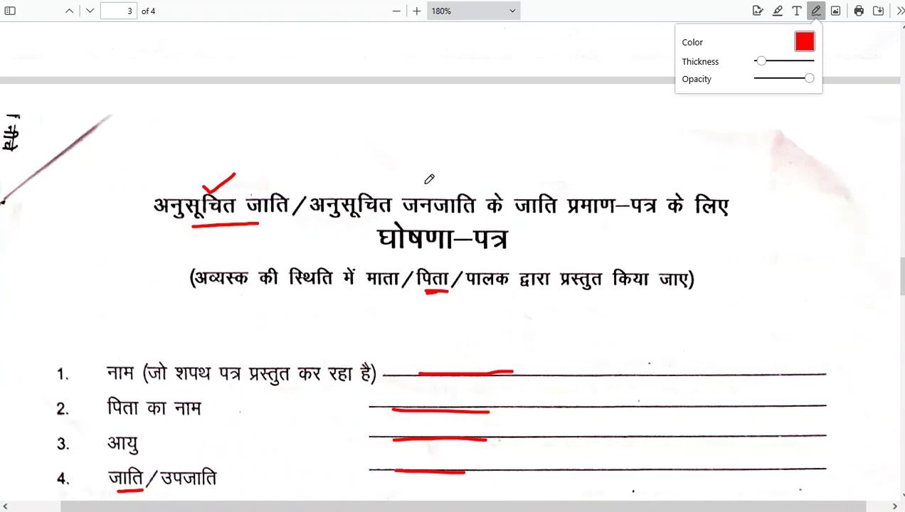
scroll(429, 178, "up", 12)
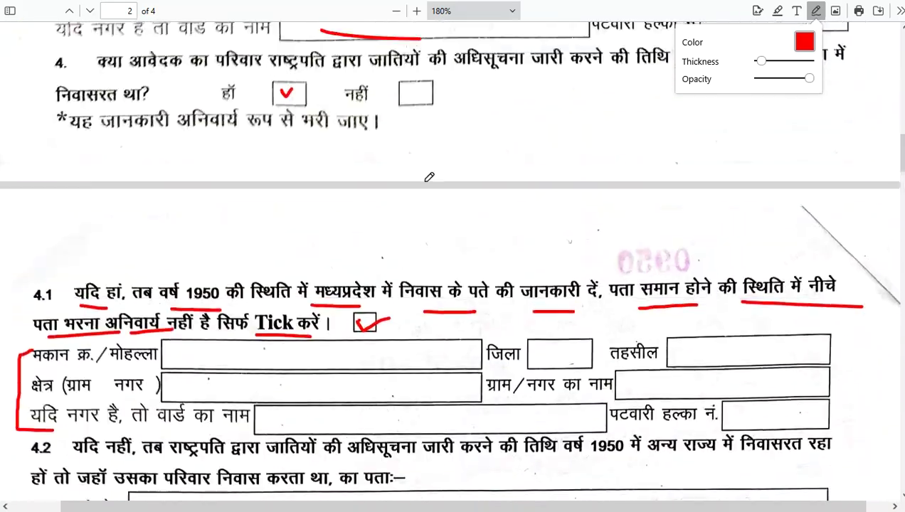
scroll(427, 185, "up", 10)
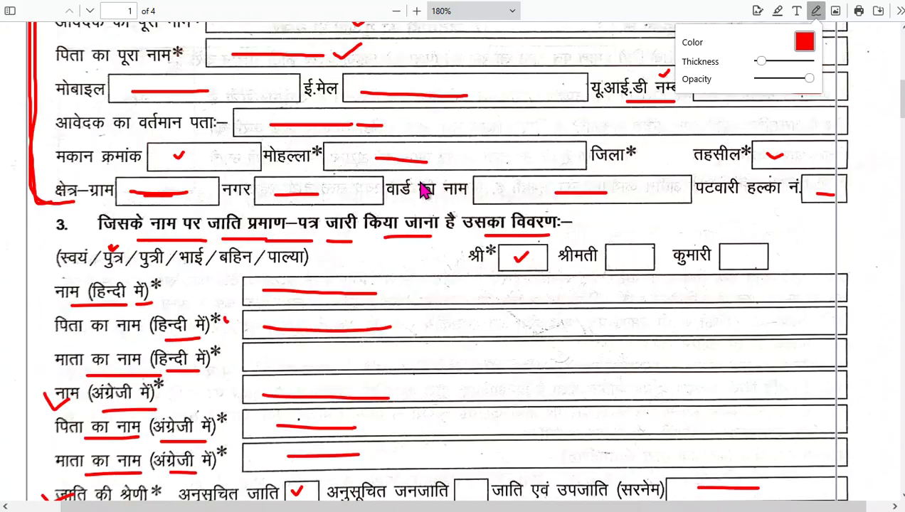
scroll(424, 189, "up", 4)
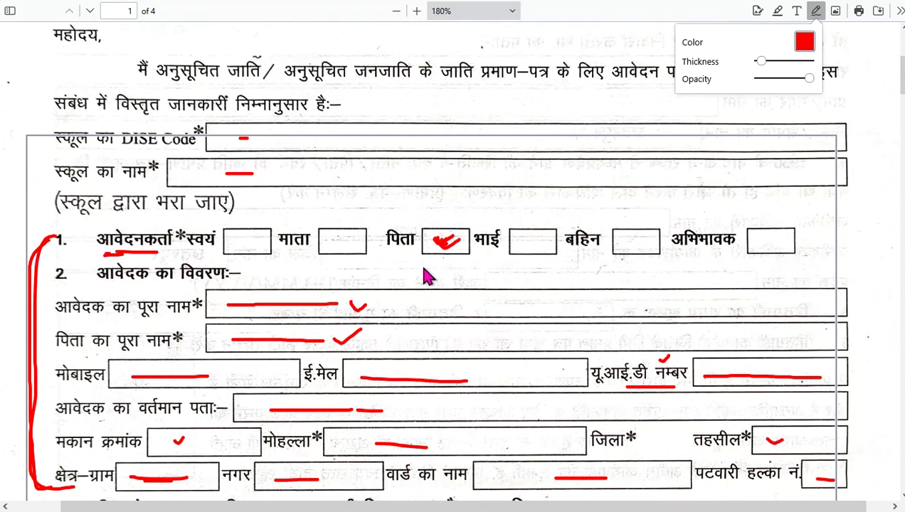
scroll(441, 260, "down", 10)
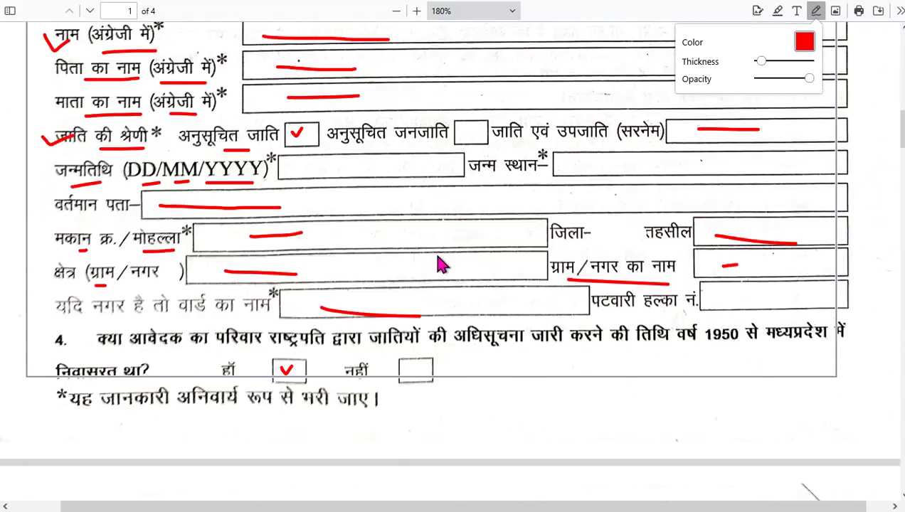
scroll(441, 264, "down", 12)
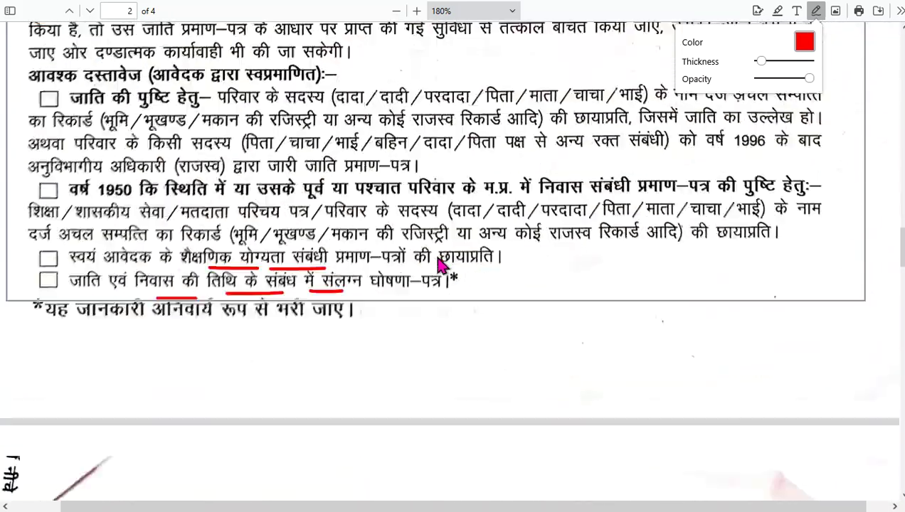
scroll(441, 265, "down", 6)
scroll(431, 221, "down", 4)
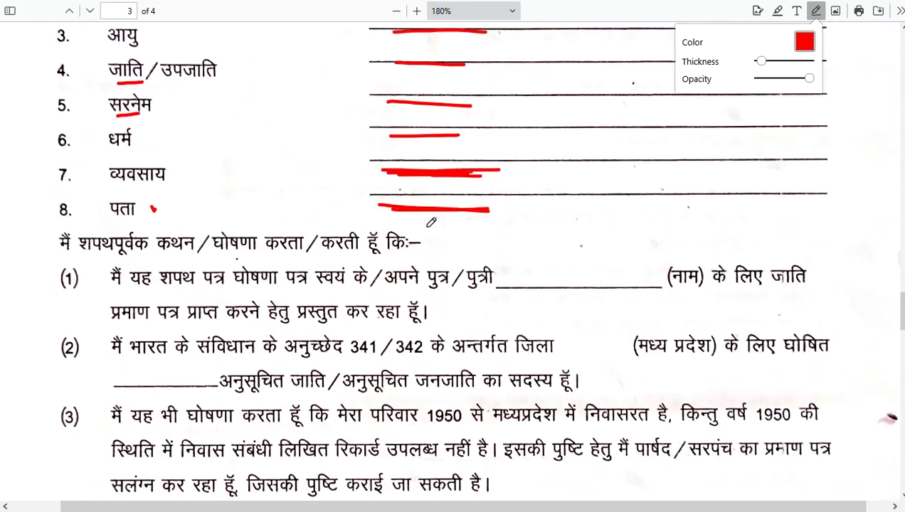
scroll(431, 224, "up", 10)
scroll(430, 235, "up", 5)
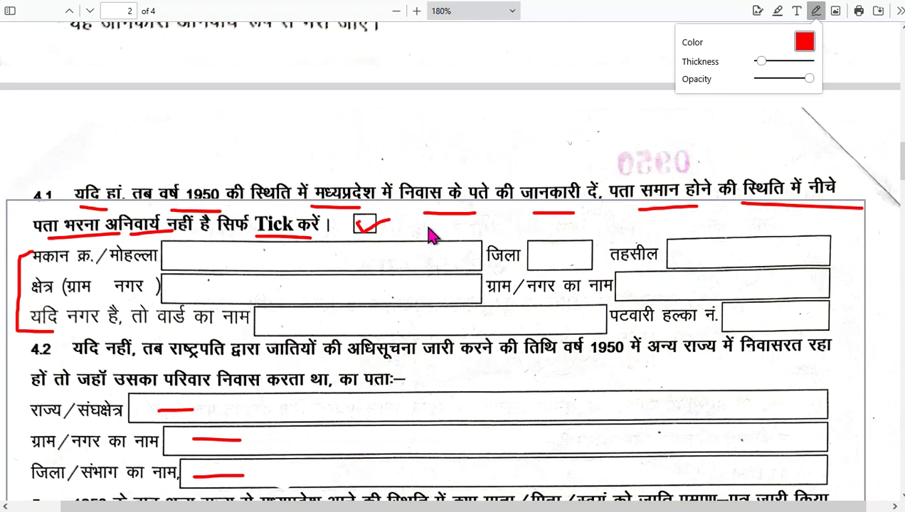
scroll(363, 303, "up", 5)
scroll(330, 215, "up", 5)
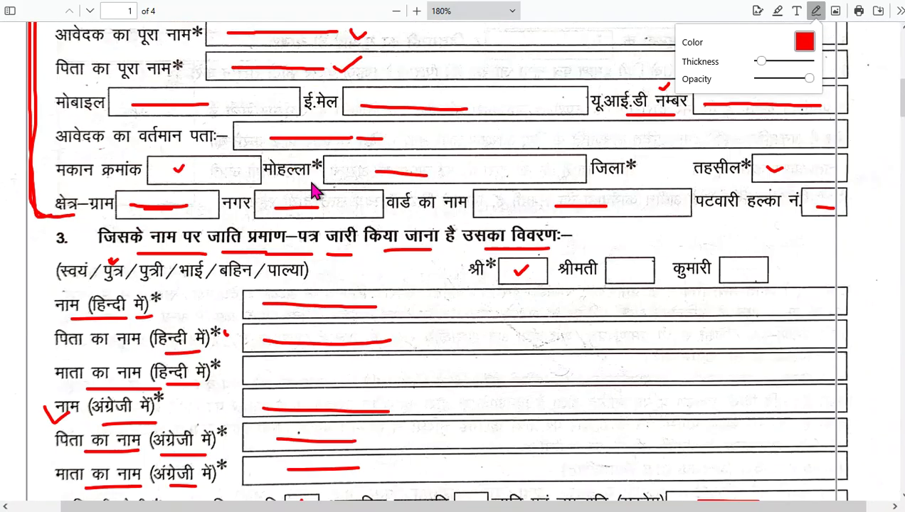
scroll(245, 211, "up", 2)
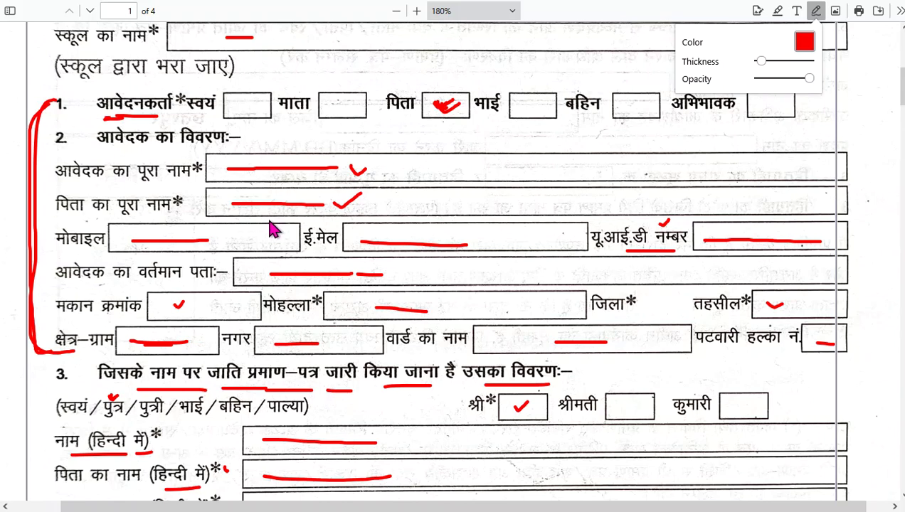
scroll(277, 235, "up", 3)
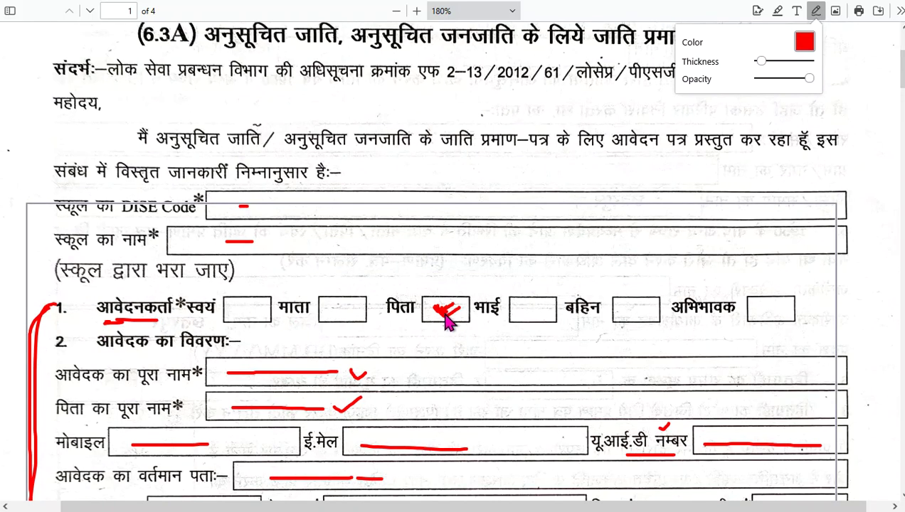
scroll(446, 321, "down", 20)
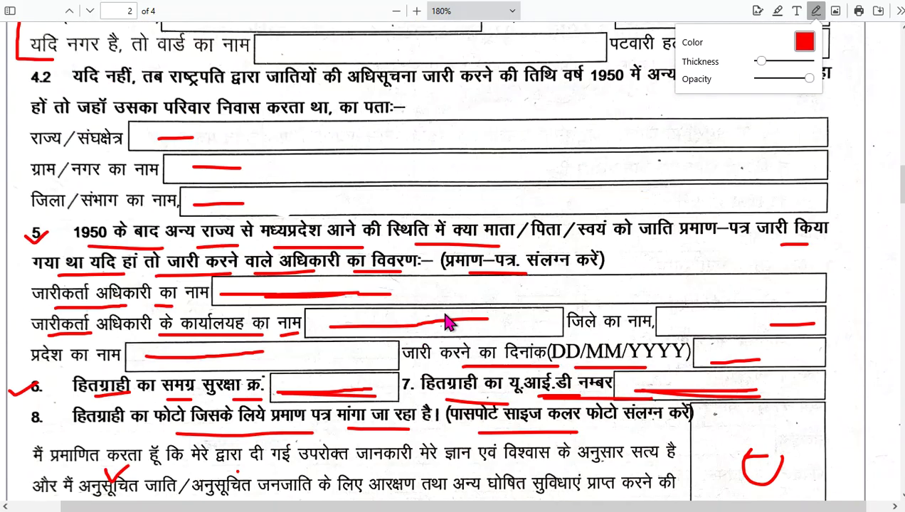
scroll(445, 321, "down", 20)
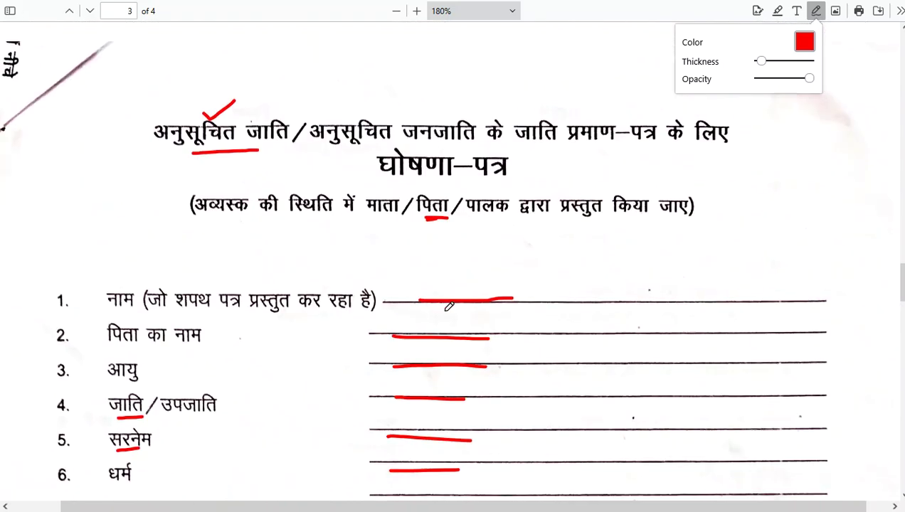
Step: Underline कथन, घोषणा करता and करती हूँ कि in red in the oath line below item 8
scroll(449, 306, "down", 5)
scroll(445, 325, "down", 3)
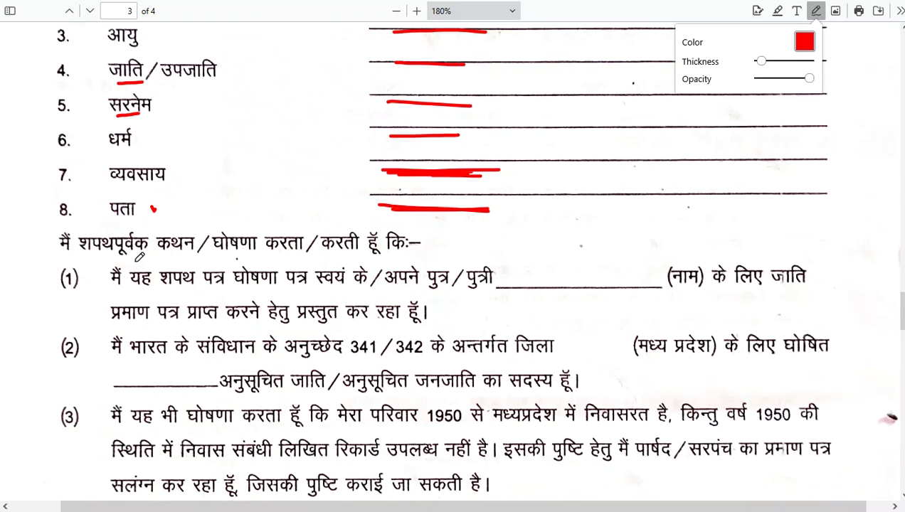
left_click_drag(158, 251, 399, 253)
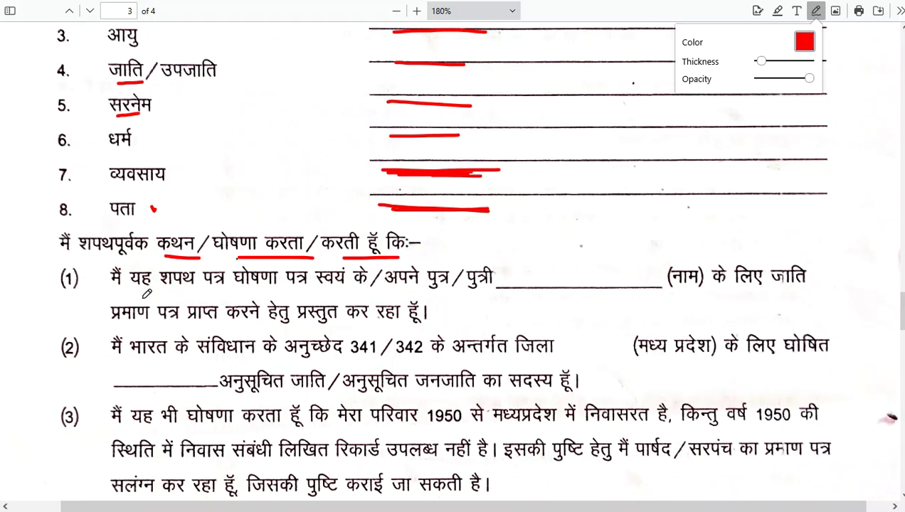
Step: Mark पुत्र and पुत्री in item (1) with small red ticks, and underline and tick the name blank
left_click_drag(431, 262, 443, 260)
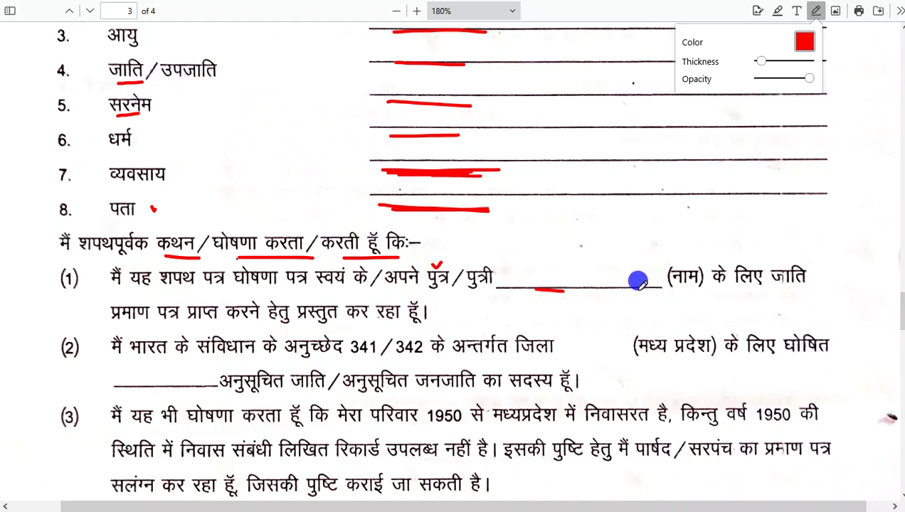
left_click_drag(535, 290, 644, 289)
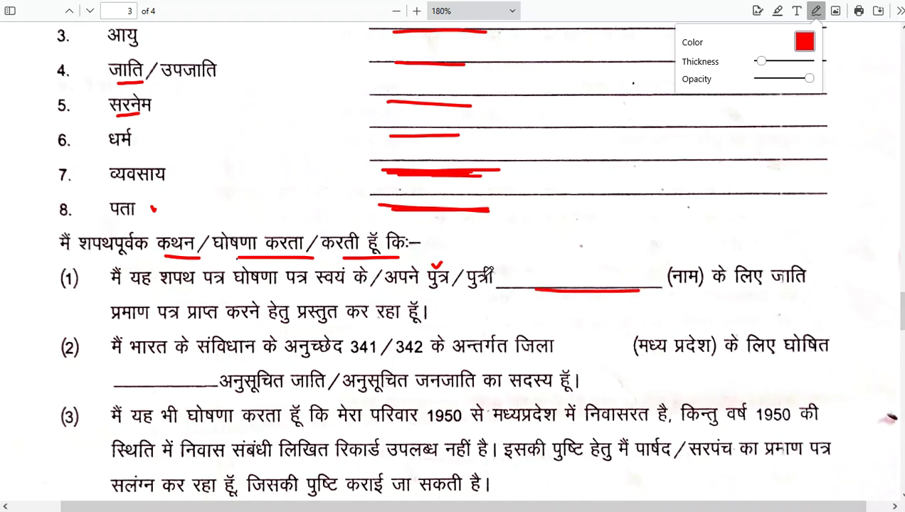
left_click(475, 261)
left_click_drag(559, 288, 649, 288)
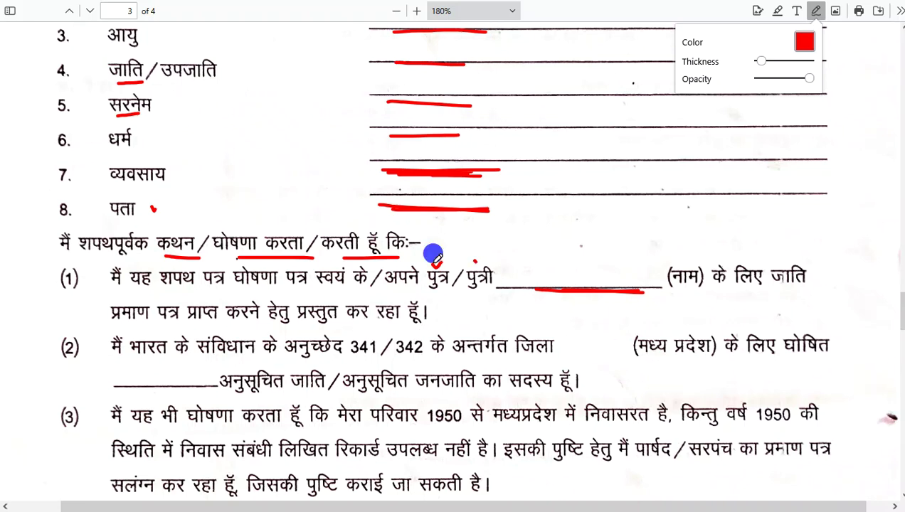
left_click_drag(430, 264, 456, 255)
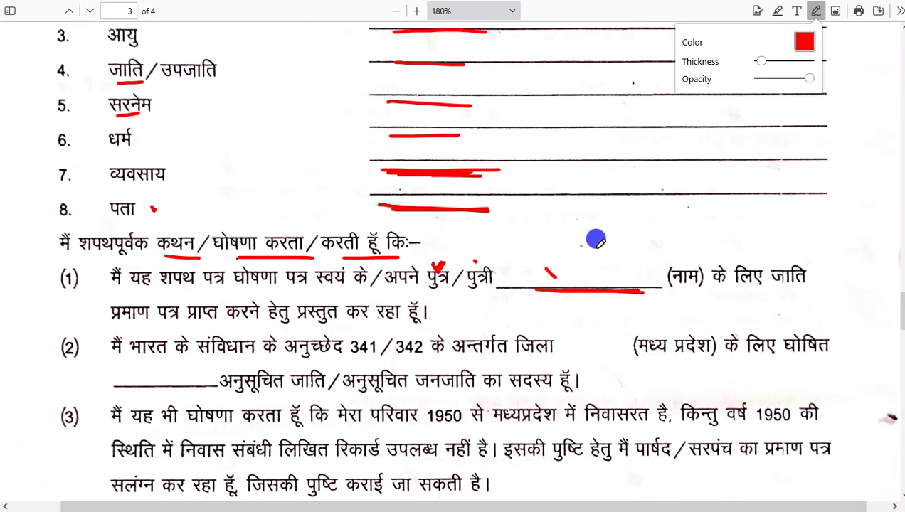
left_click_drag(545, 268, 590, 255)
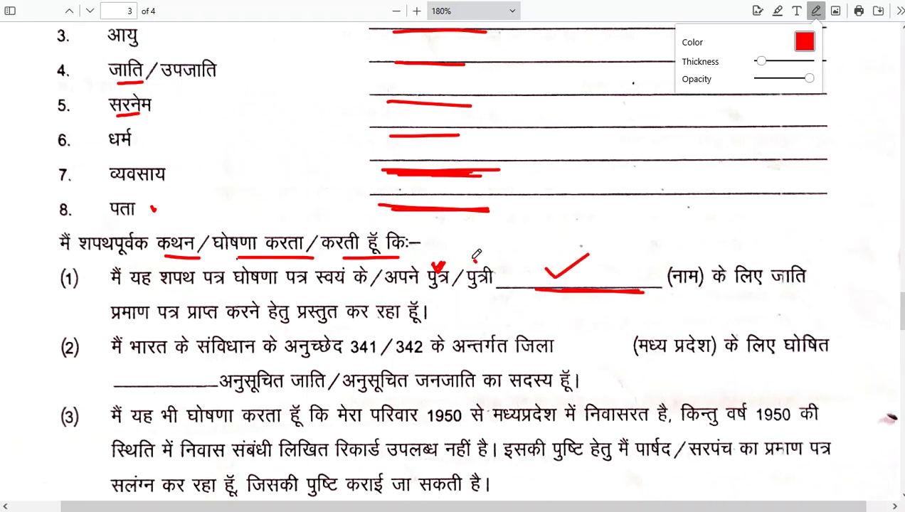
left_click_drag(474, 258, 488, 253)
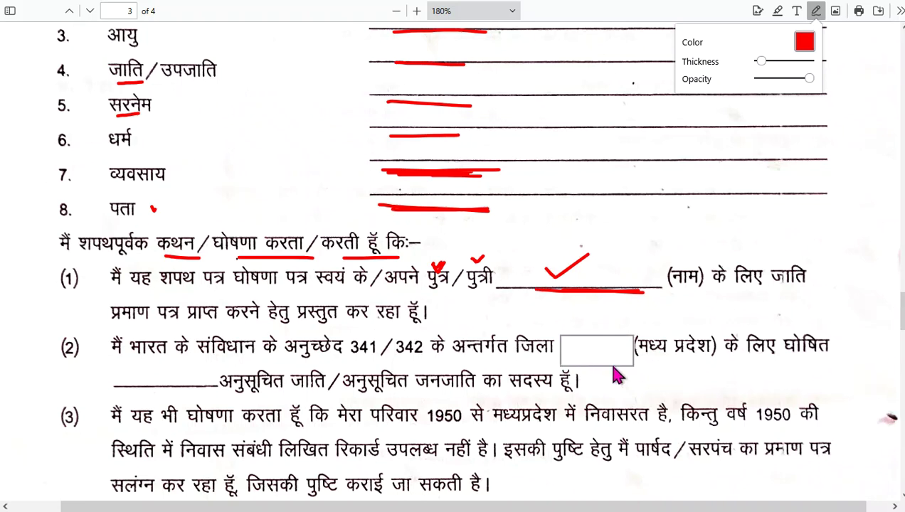
Step: Draw red lines at both blanks in item (2), and underline and mark above अनुसूचित जाति and अनुसूचित जनजाति
left_click_drag(532, 355, 620, 349)
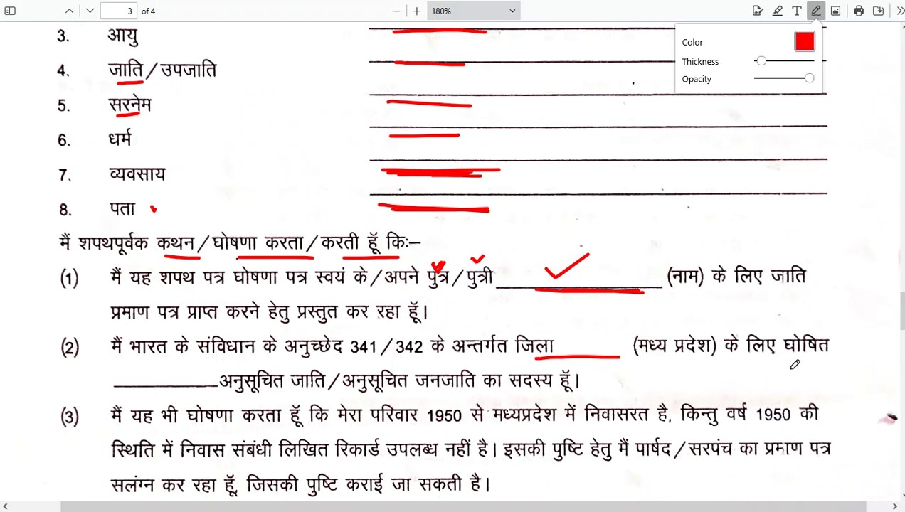
left_click_drag(125, 384, 192, 384)
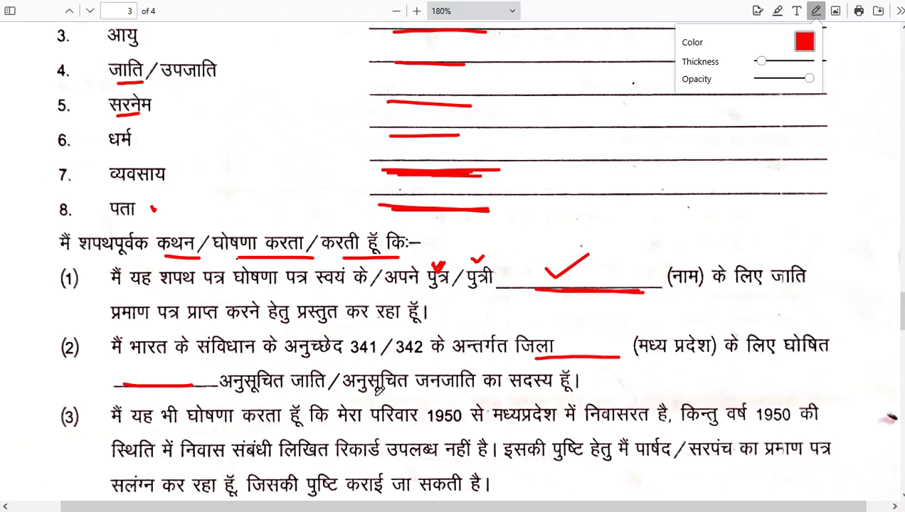
left_click_drag(368, 399, 441, 398)
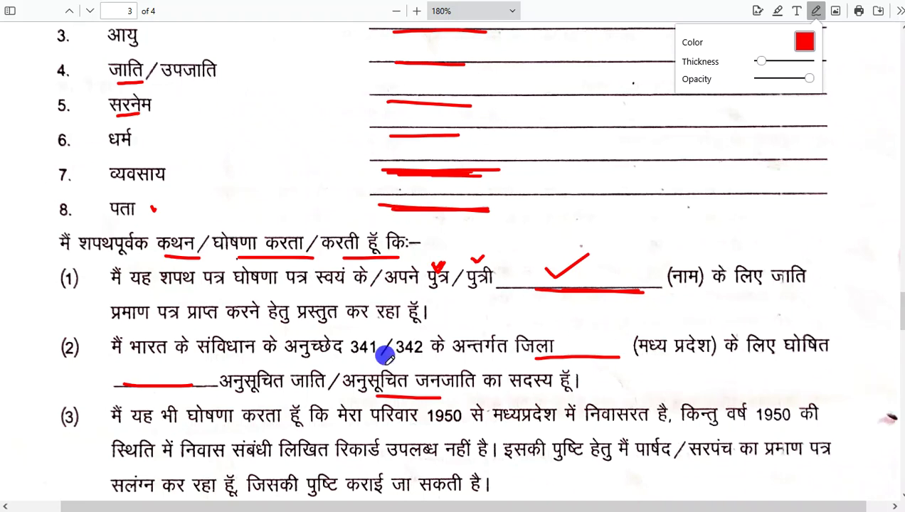
left_click_drag(384, 366, 409, 363)
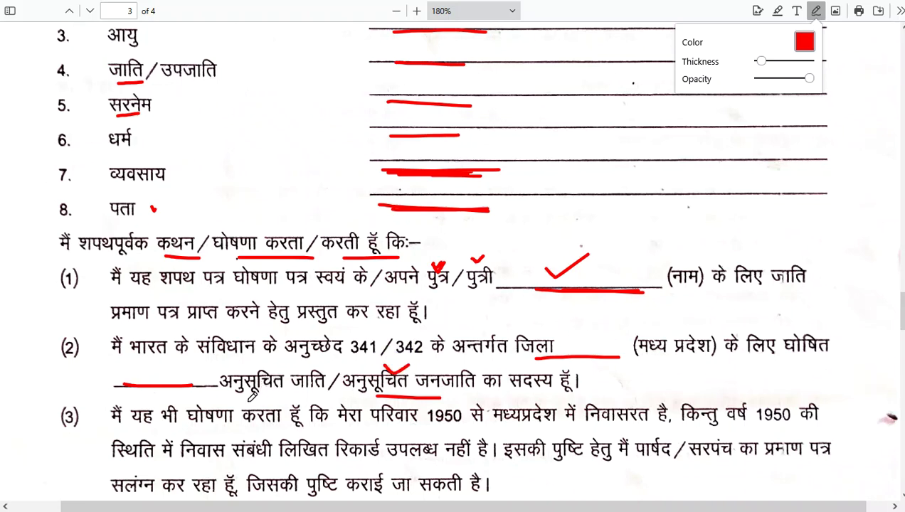
left_click_drag(243, 400, 343, 401)
left_click_drag(272, 361, 273, 369)
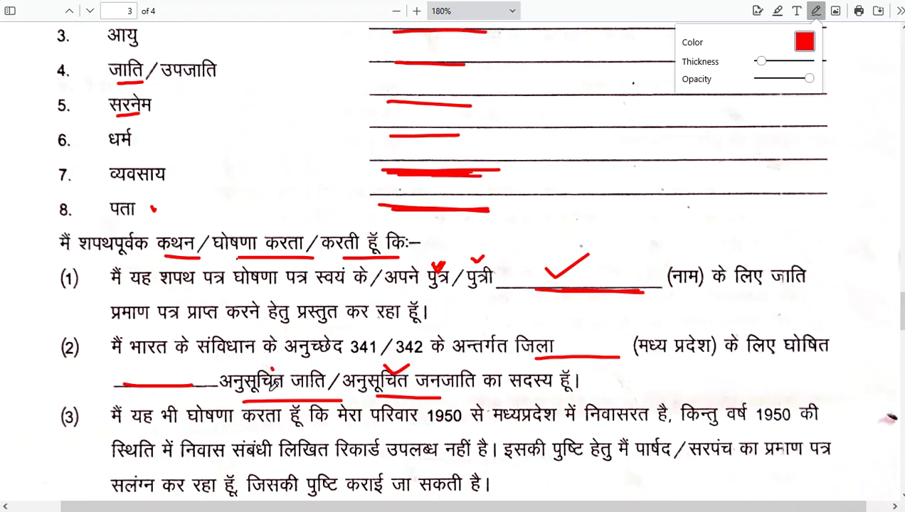
key("ctrl+z")
Step: Underline in red the phrases about attaching and verifying the पार्षद/सरपंच certificate in item (3) and its bracketed note
scroll(480, 394, "down", 3)
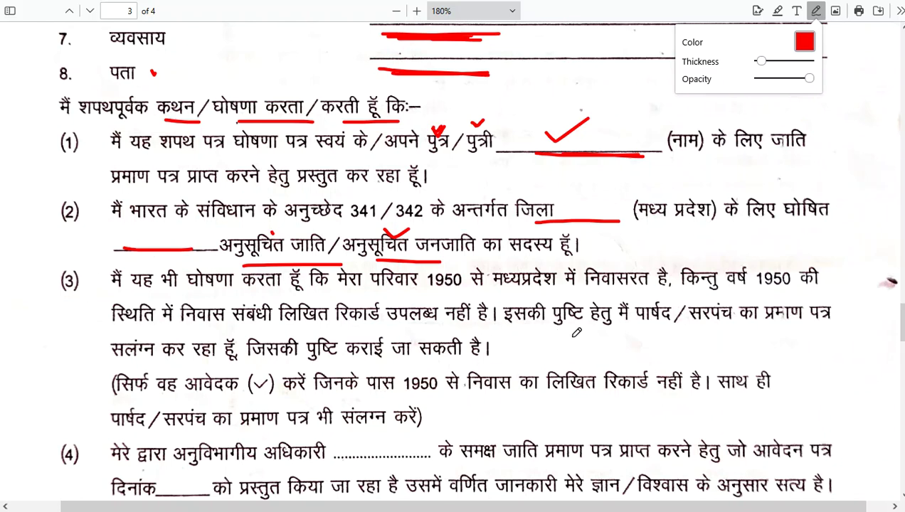
left_click_drag(738, 330, 804, 328)
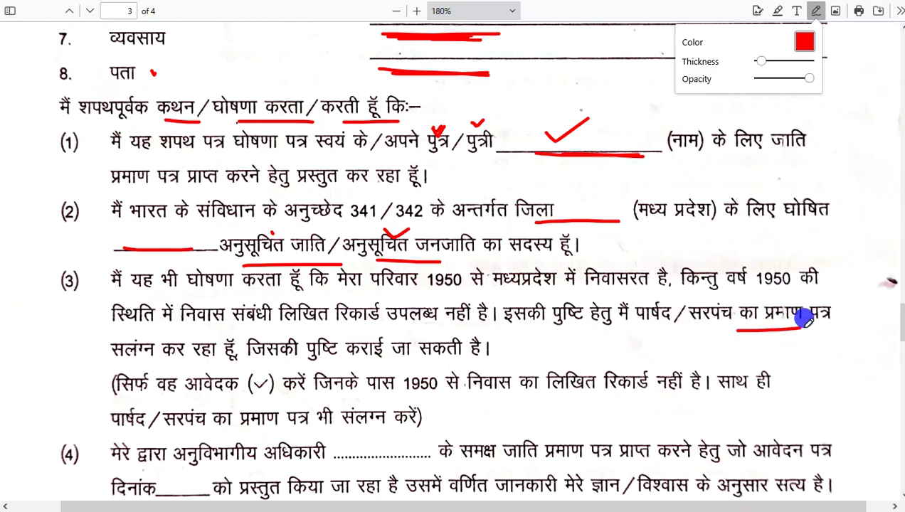
left_click_drag(133, 358, 182, 356)
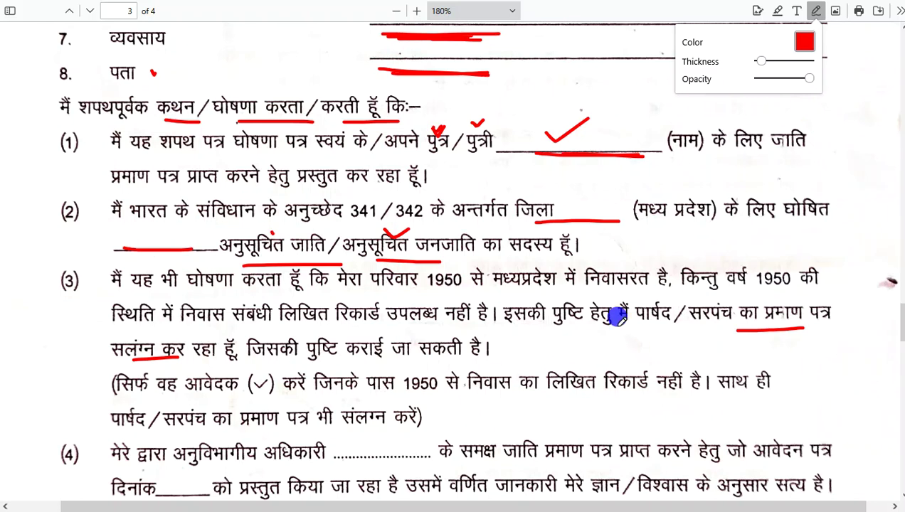
left_click_drag(616, 328, 685, 328)
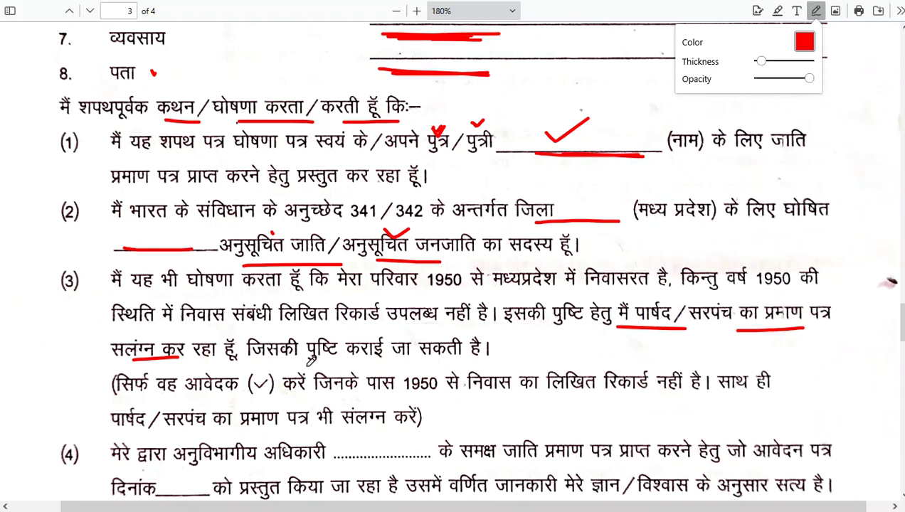
left_click_drag(279, 365, 361, 363)
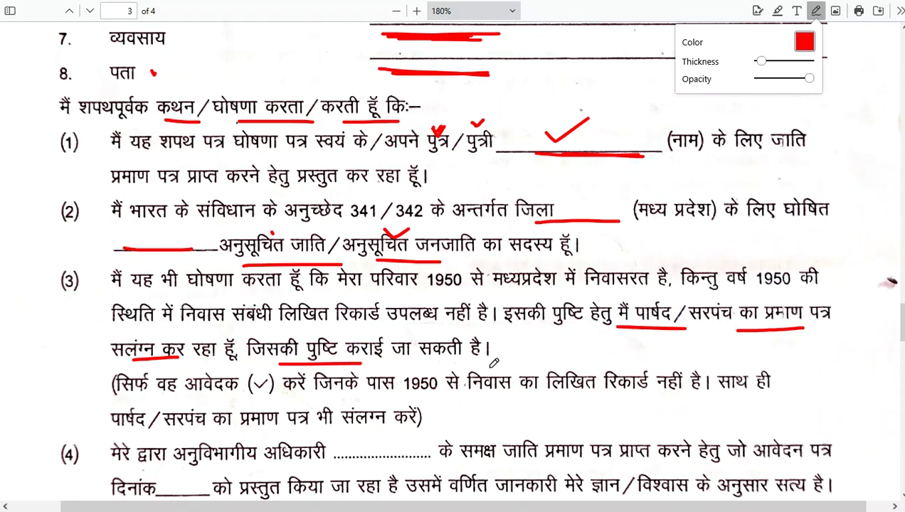
left_click_drag(391, 362, 452, 363)
scroll(466, 368, "down", 1)
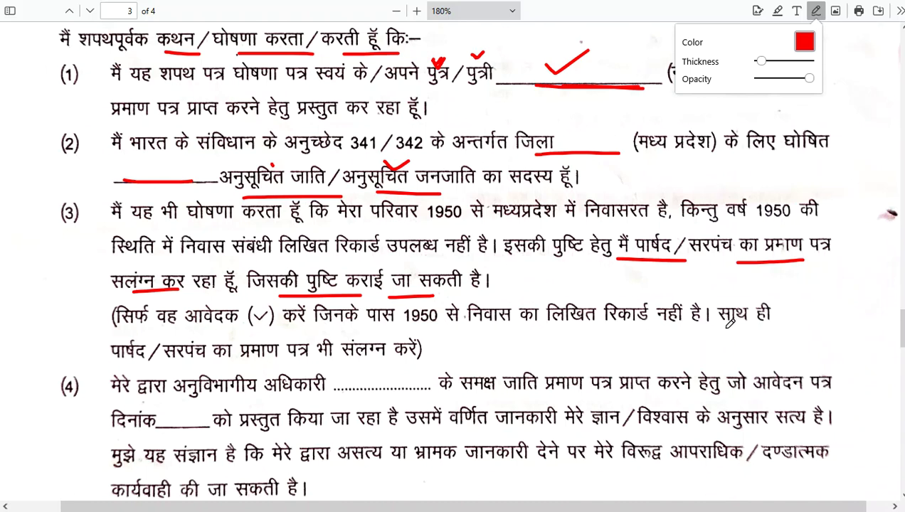
left_click_drag(176, 368, 414, 362)
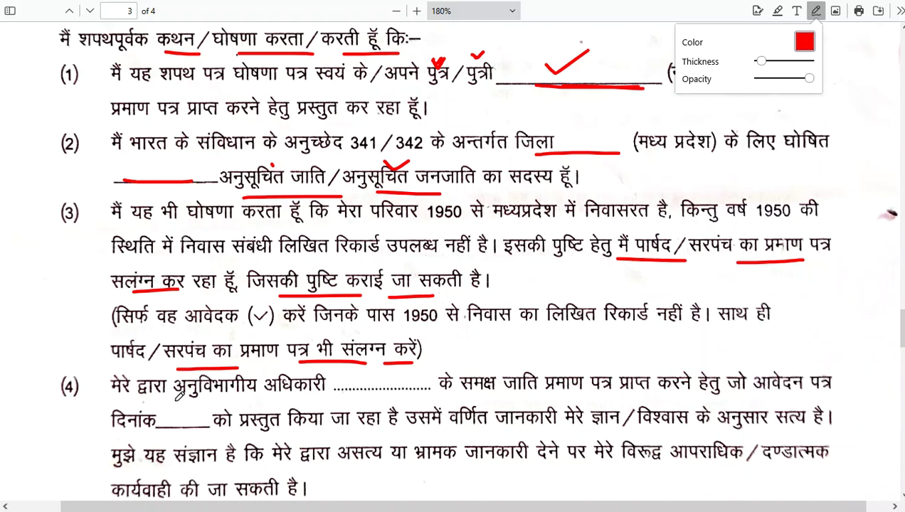
Step: Draw thick red lines at the अनुविभागीय अधिकारी and दिनांक blanks in item (4) of the declaration
left_click_drag(350, 390, 424, 390)
mouse_move(350, 390)
left_mouse_down()
mouse_move(418, 390)
mouse_move(397, 388)
left_mouse_up()
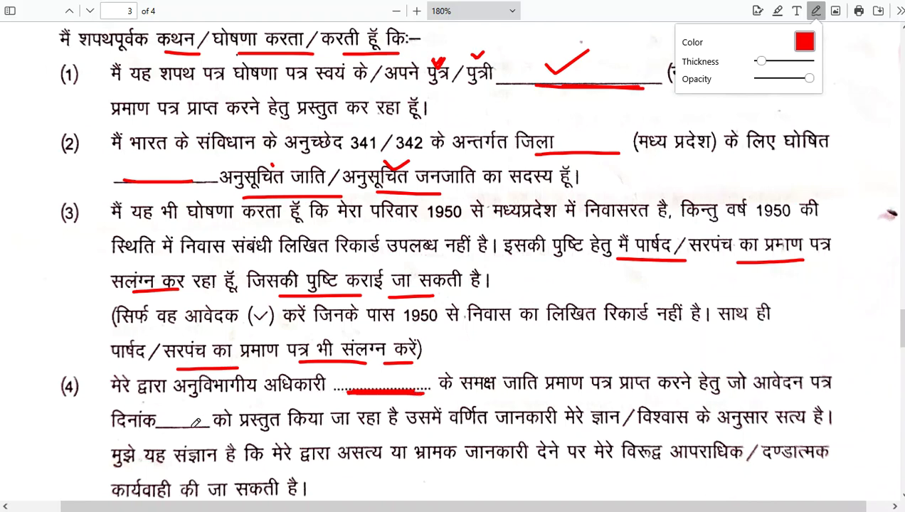
left_click_drag(162, 424, 182, 424)
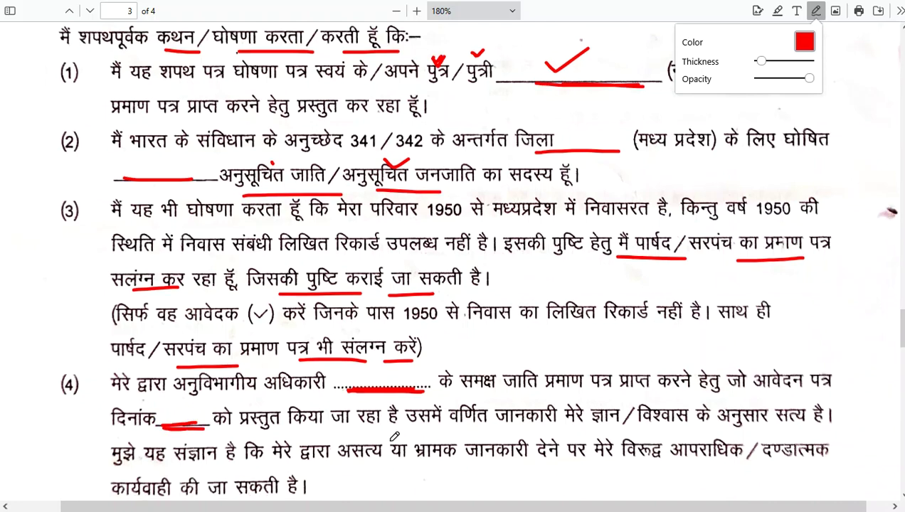
Step: Draw red lines beside स्थान and दिनांक below the declaration, and both under and above घोषणाकर्ता के हस्ताक्षर
scroll(406, 416, "down", 5)
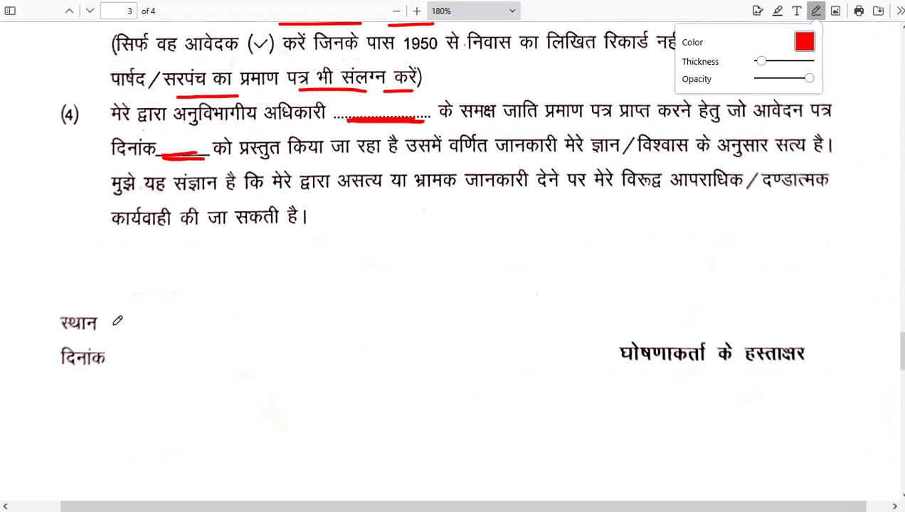
left_click_drag(113, 315, 185, 317)
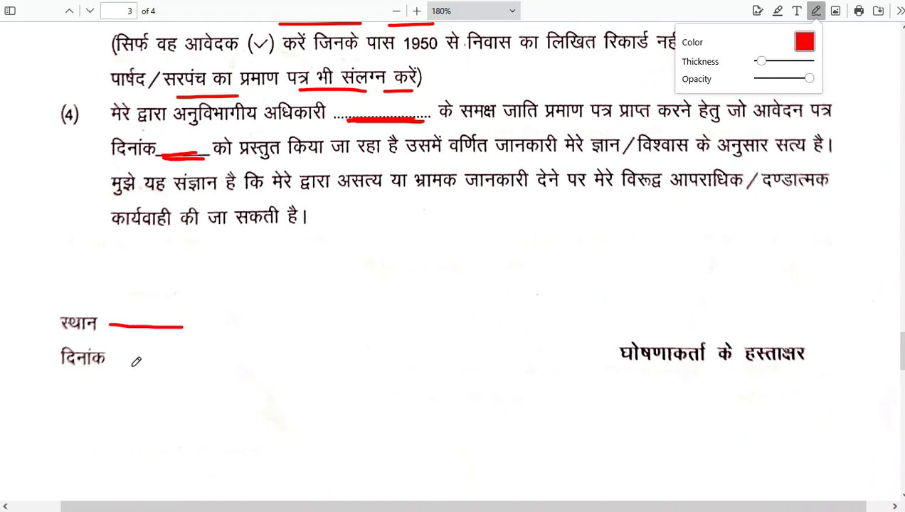
left_click_drag(123, 351, 185, 346)
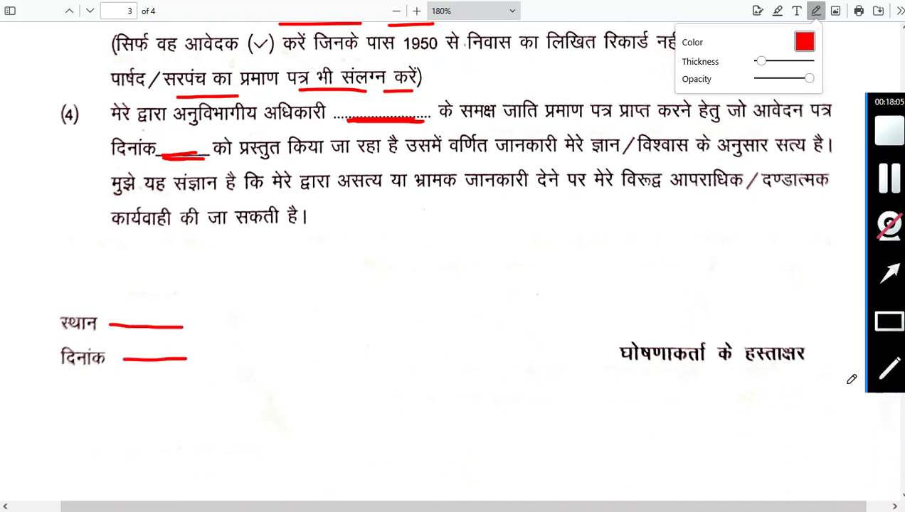
left_click_drag(649, 373, 790, 377)
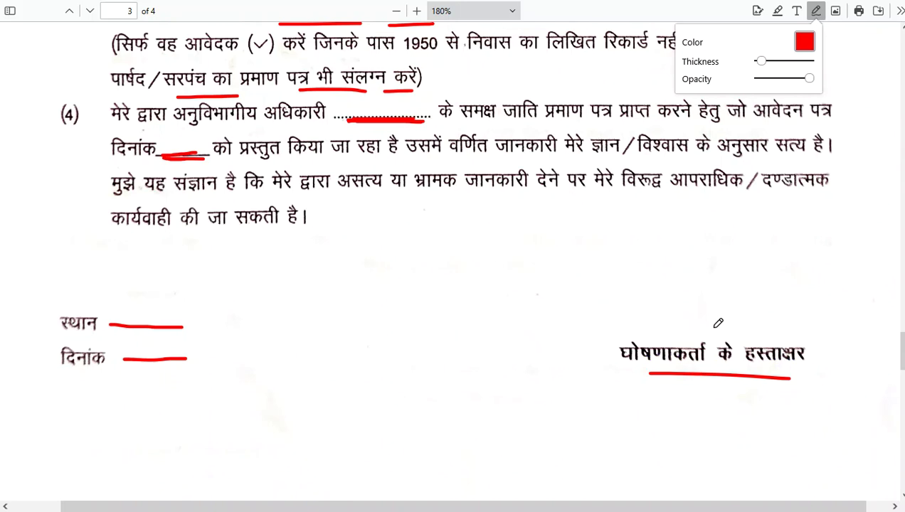
scroll(720, 320, "up", 4)
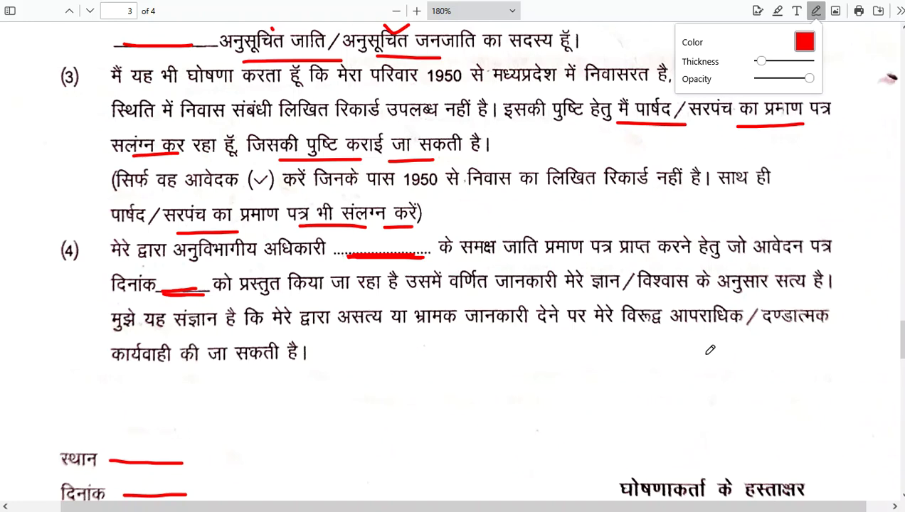
scroll(710, 350, "down", 4)
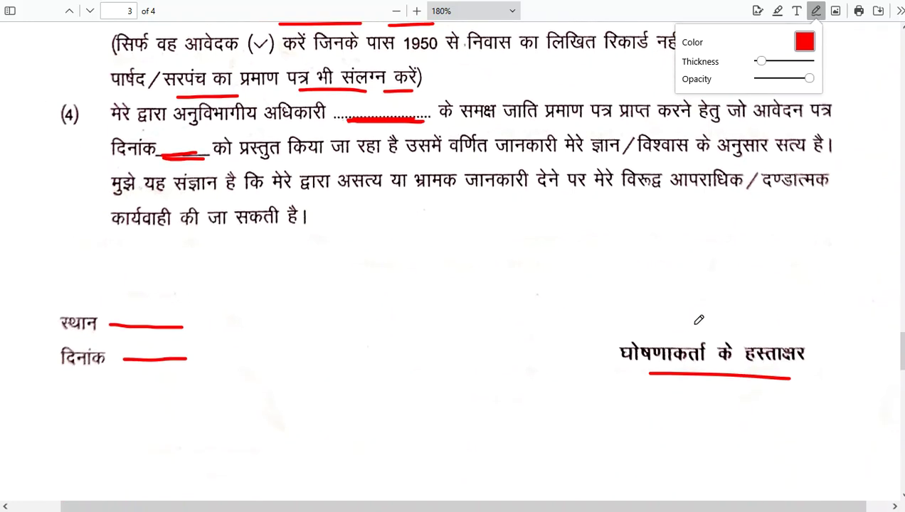
left_click_drag(684, 322, 718, 323)
left_click_drag(785, 323, 684, 325)
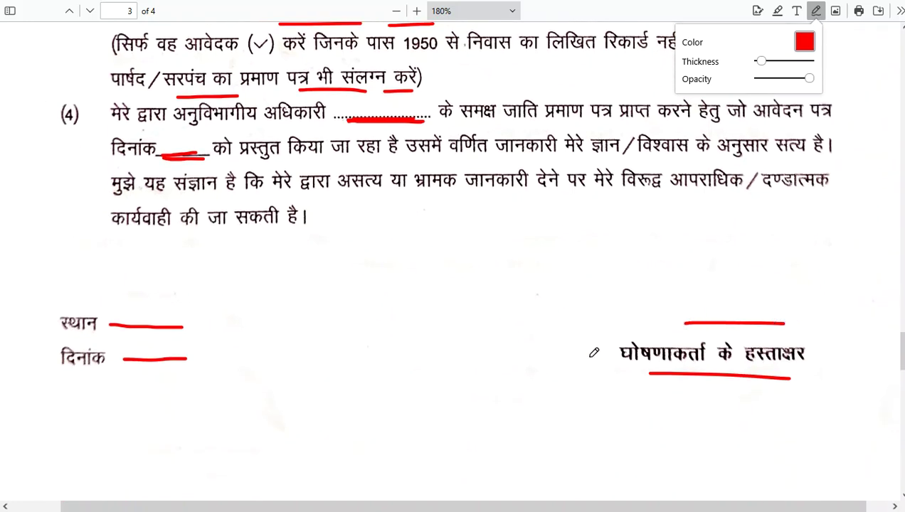
Step: Draw red lines at the आवेदक, पिता and मूल निवासी blanks in item 1 of the पटवारी report on page 4
scroll(594, 353, "down", 6)
scroll(594, 352, "up", 4)
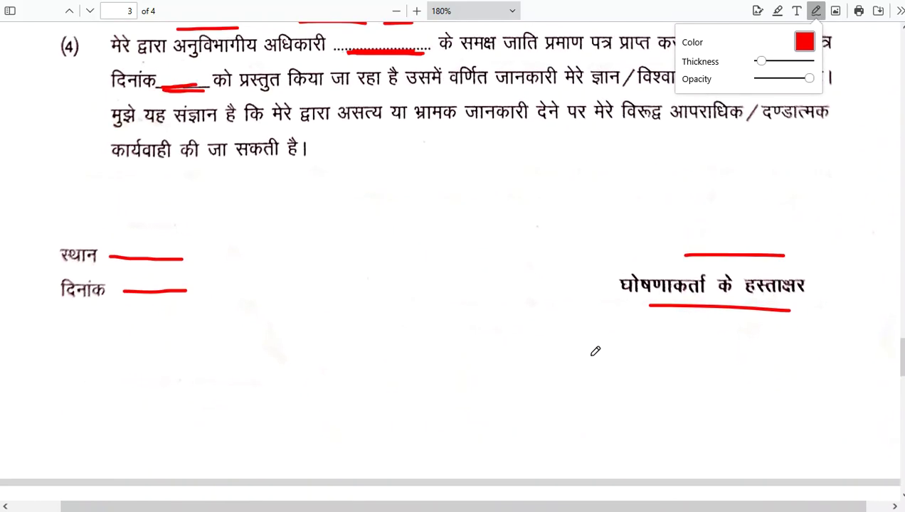
scroll(594, 352, "down", 12)
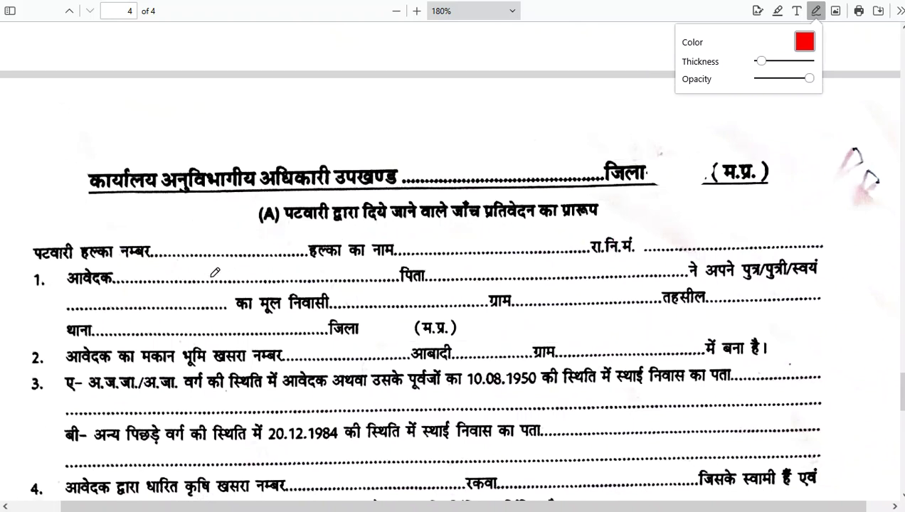
left_click_drag(156, 281, 231, 278)
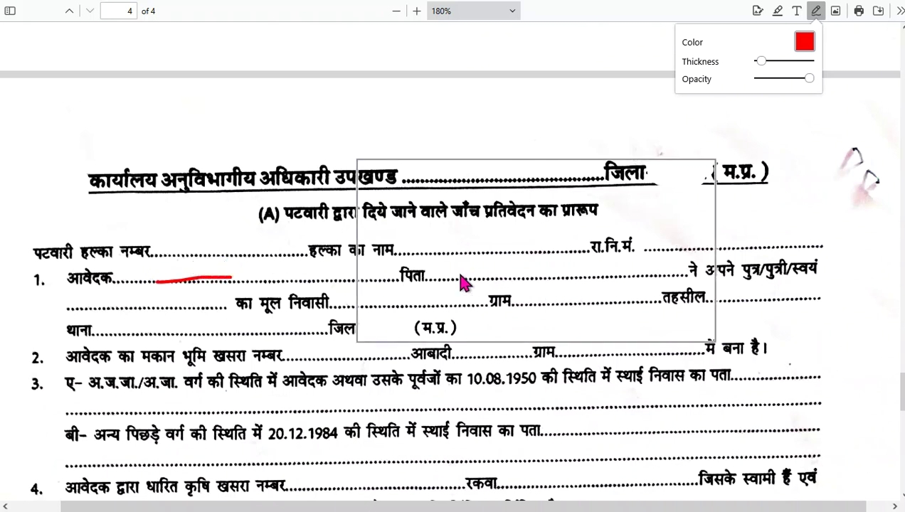
mouse_move(339, 280)
left_mouse_down()
mouse_move(522, 271)
mouse_move(603, 277)
left_mouse_up()
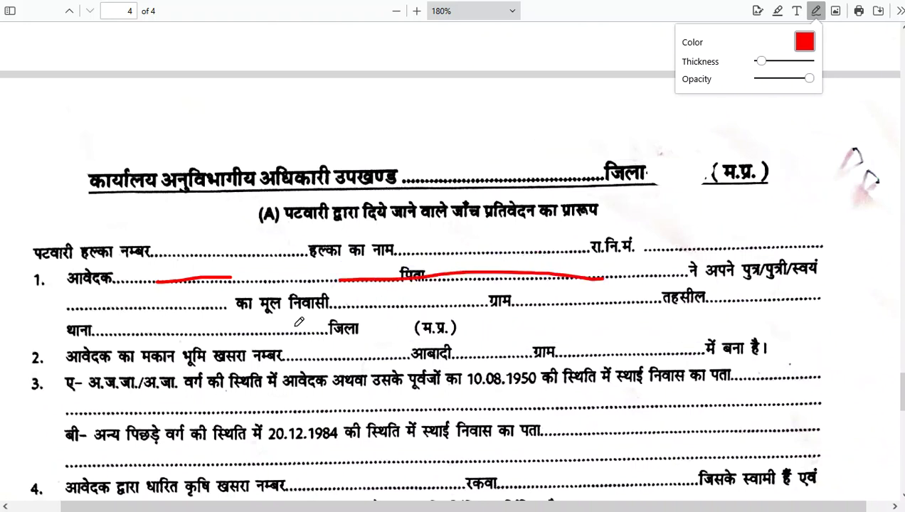
left_click_drag(345, 307, 451, 307)
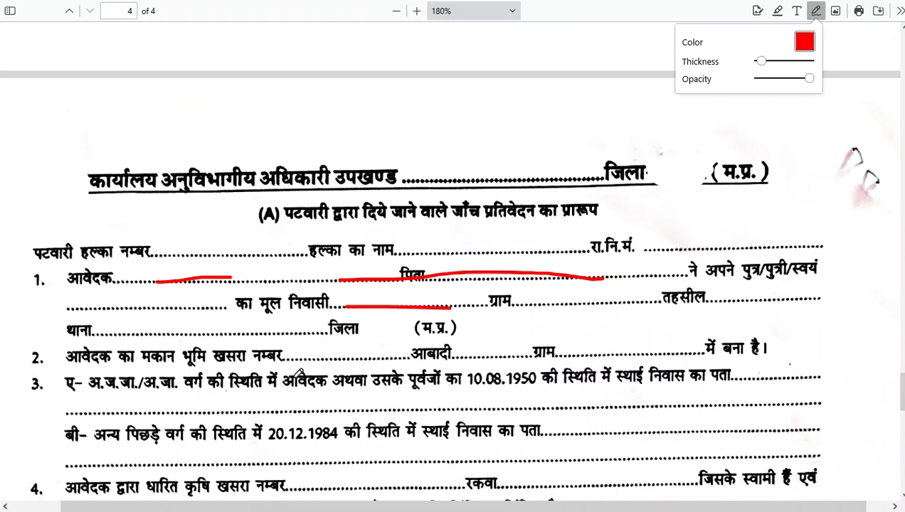
Step: Draw a red line at the कुल आय blank in item 5 of the पटवारी report
scroll(299, 372, "down", 2)
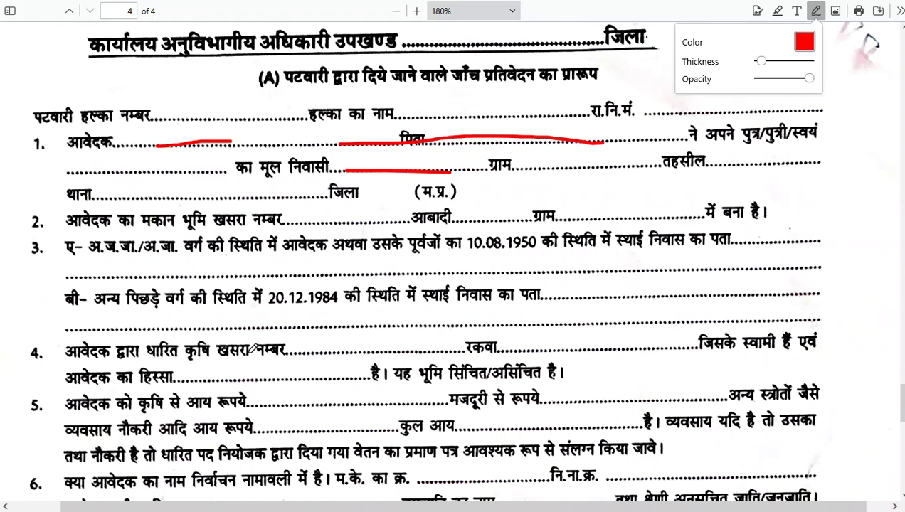
scroll(251, 348, "down", 2)
scroll(441, 306, "down", 2)
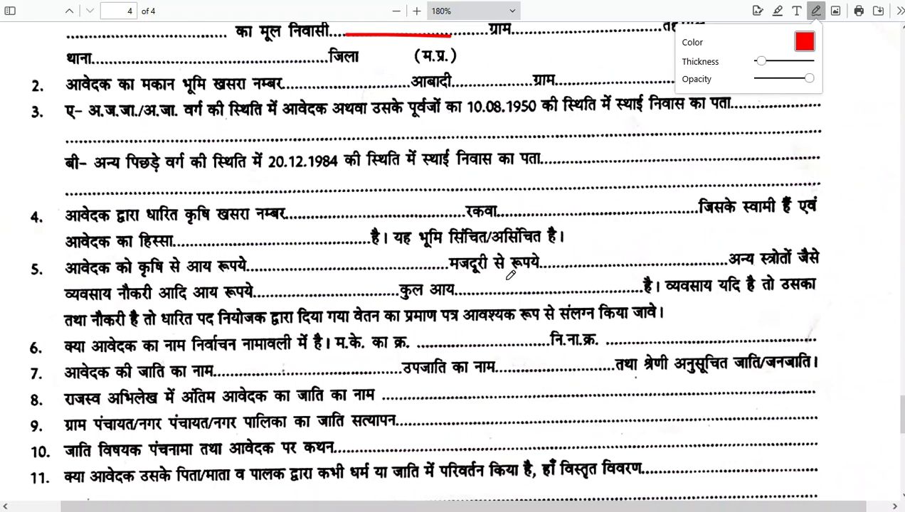
left_click_drag(490, 291, 580, 292)
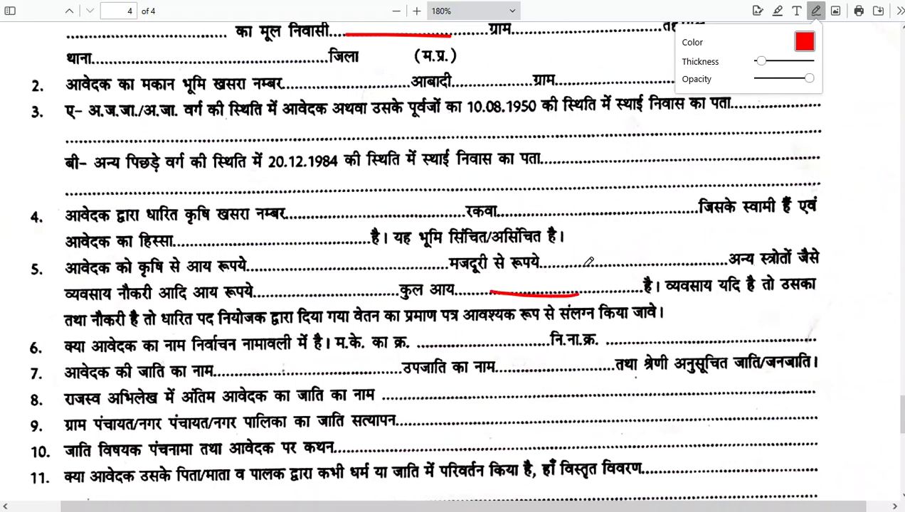
Step: Draw red lines at the मजदूरी, कृषि and व्यवसाय नौकरी income blanks in item 5, plus a second line at कुल आय
left_click_drag(563, 262, 654, 262)
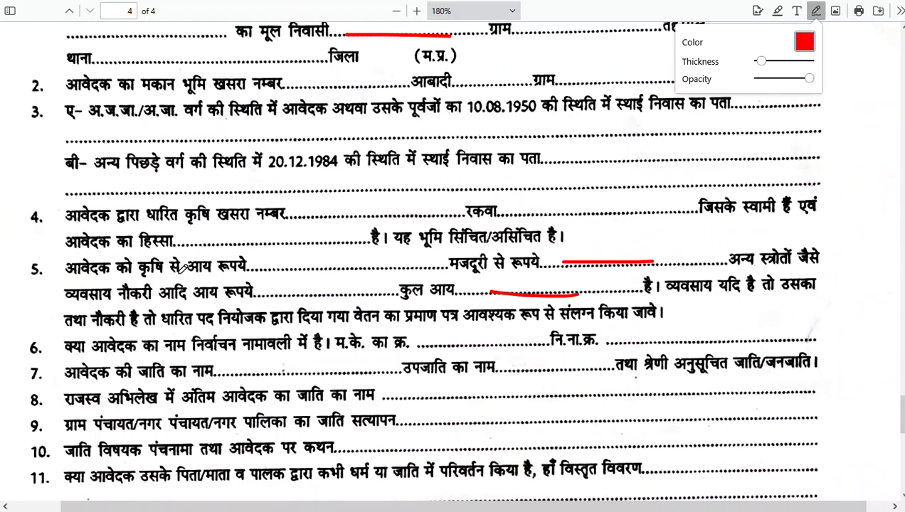
left_click_drag(309, 265, 367, 265)
left_click_drag(270, 293, 312, 293)
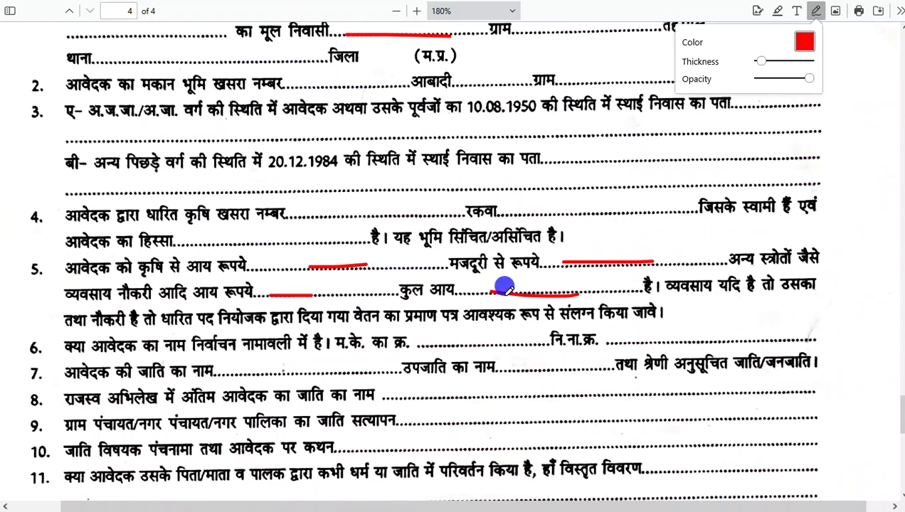
left_click_drag(535, 291, 586, 291)
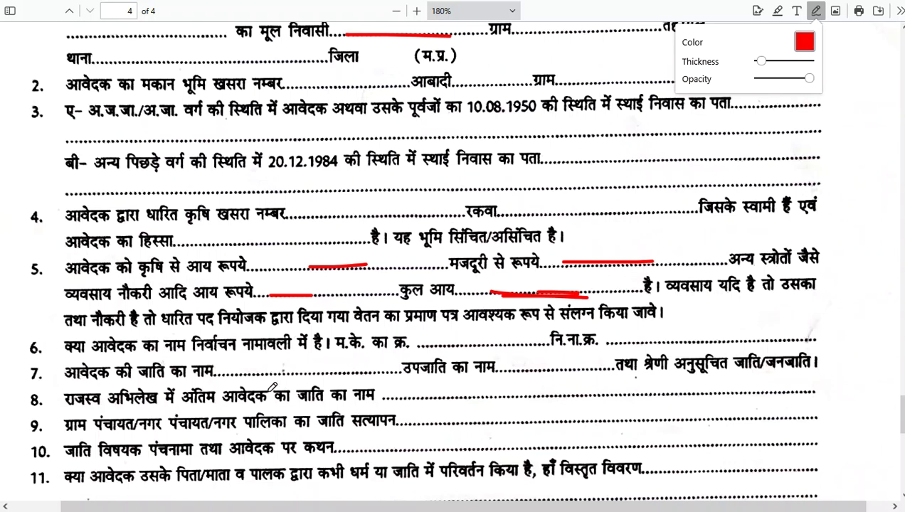
Step: Draw red lines at the जाति and उपजाति blanks in item 7 and under the पंचायत/नगर पालिका जाति सत्यापन text in item 9
left_click_drag(253, 372, 400, 388)
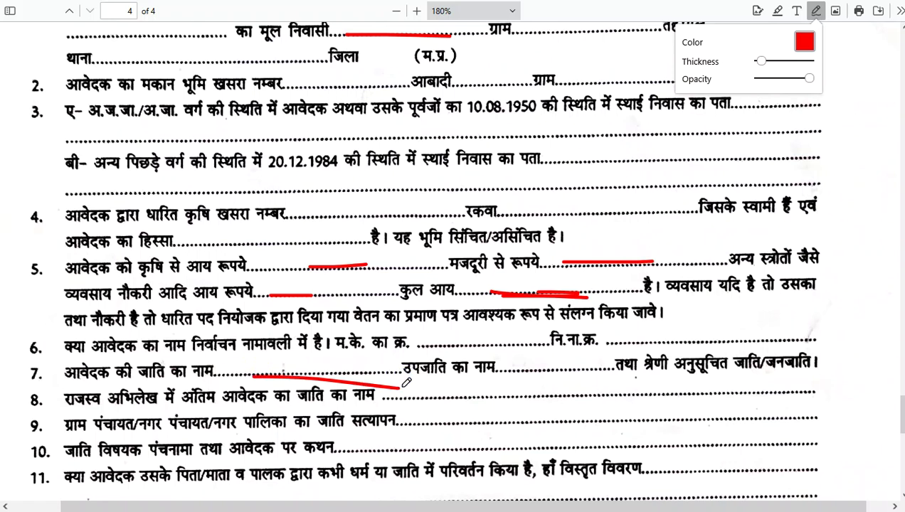
left_click_drag(521, 370, 622, 373)
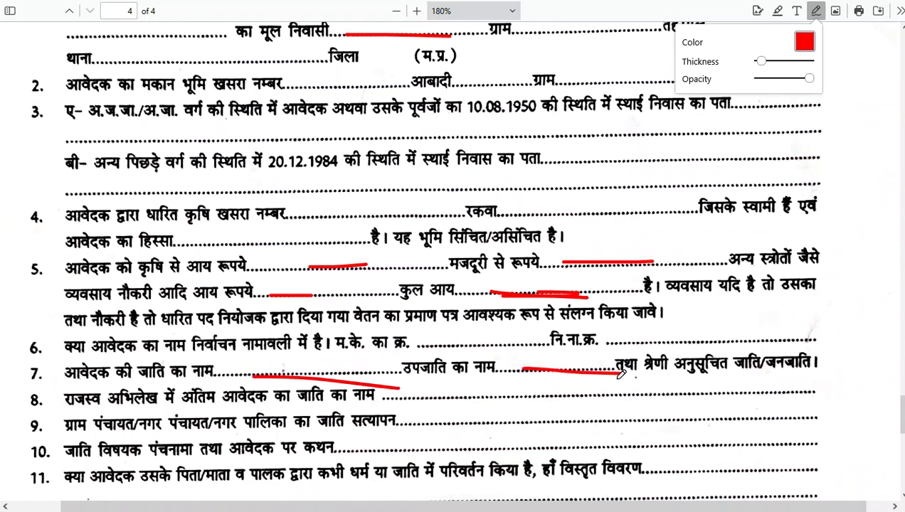
scroll(616, 367, "down", 4)
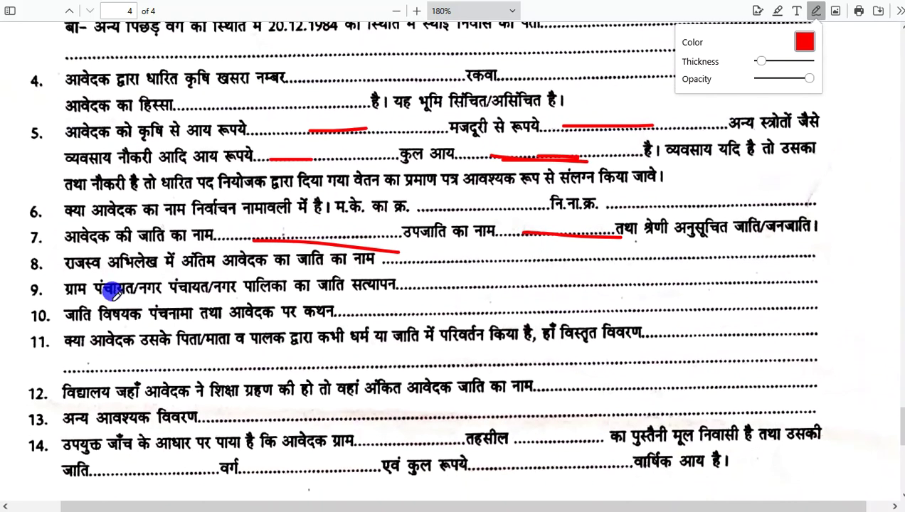
left_click_drag(110, 300, 394, 296)
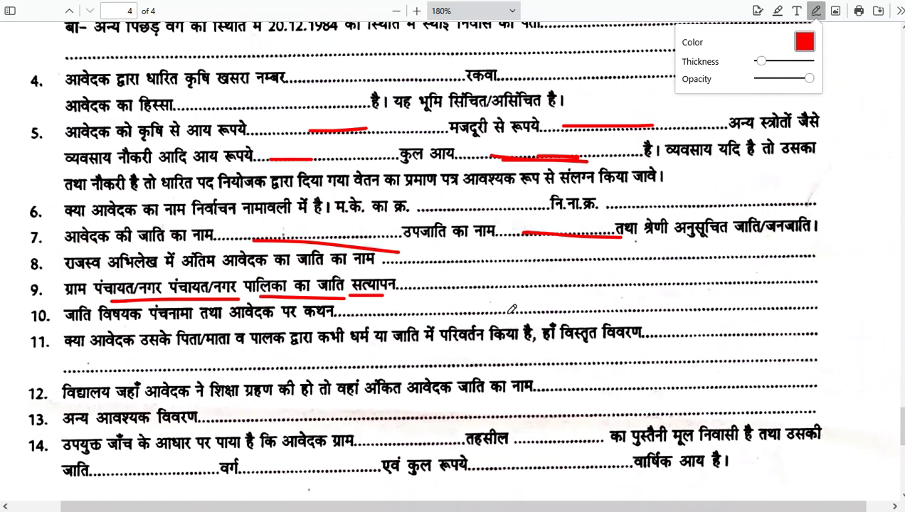
Step: Draw red lines at the ग्राम and तहसील blanks in item 14 of the पटवारी report
scroll(369, 337, "down", 4)
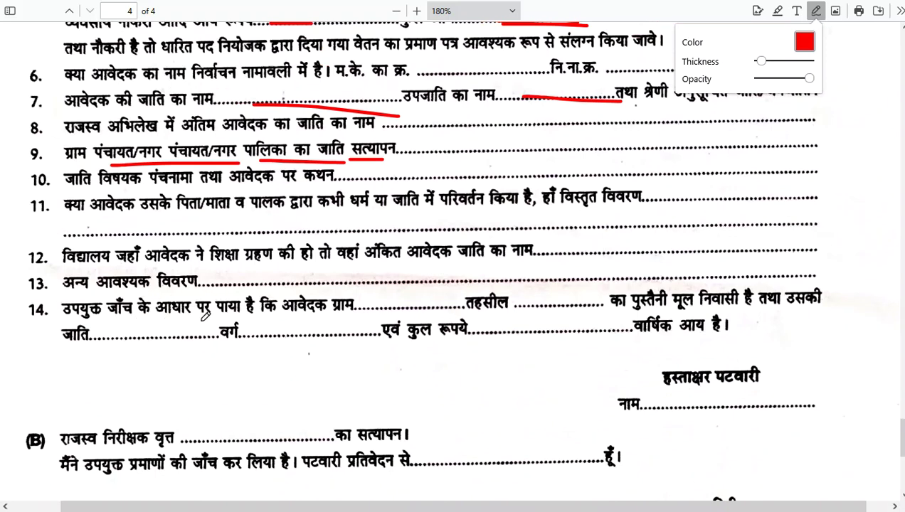
left_click_drag(381, 307, 450, 307)
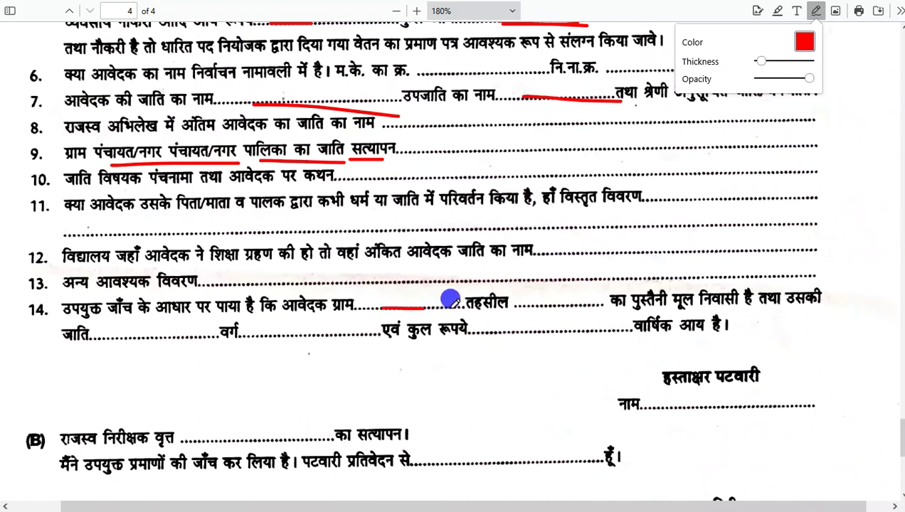
left_click_drag(532, 307, 602, 306)
Step: Add a red tick beside heading (A) of the report on page 4 and underline its word पटवारी
scroll(604, 306, "up", 8)
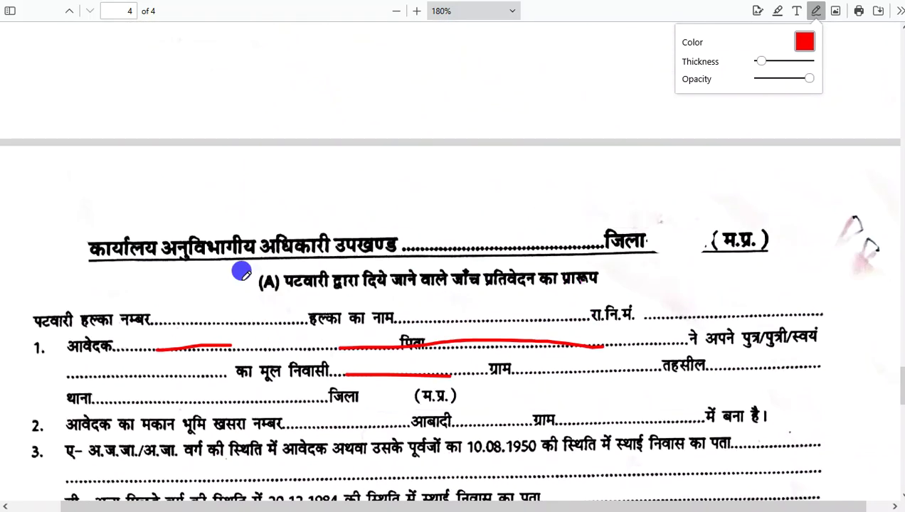
left_click_drag(240, 281, 264, 276)
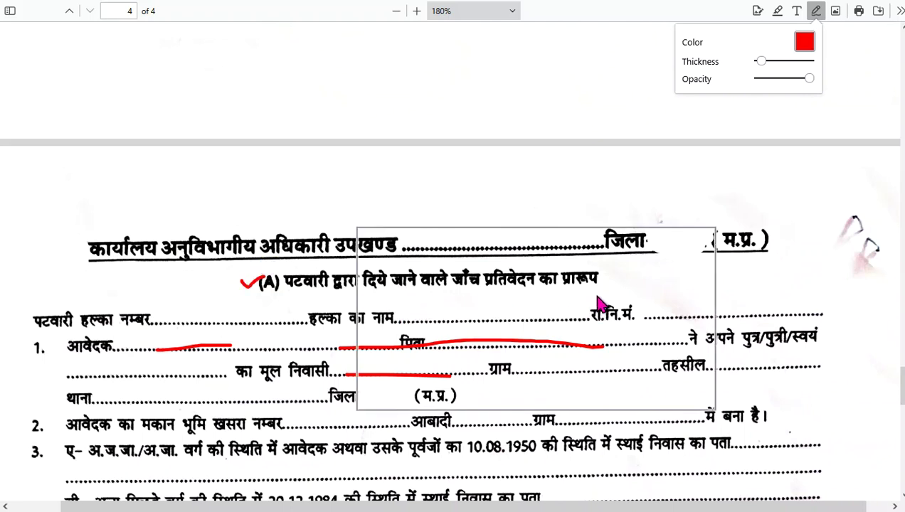
left_click(258, 283)
left_click_drag(257, 289, 318, 287)
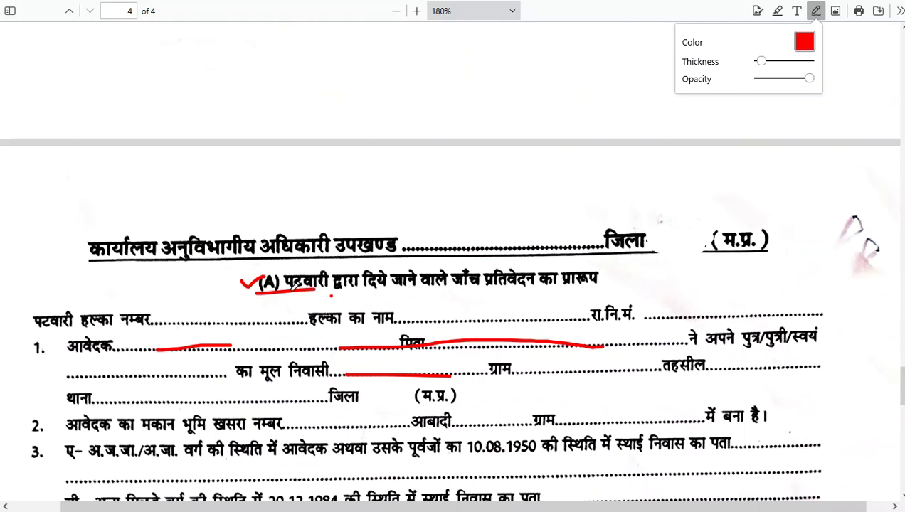
Step: Draw red lines under हस्ताक्षर पटवारी and along the नाम blank below it
scroll(349, 283, "down", 12)
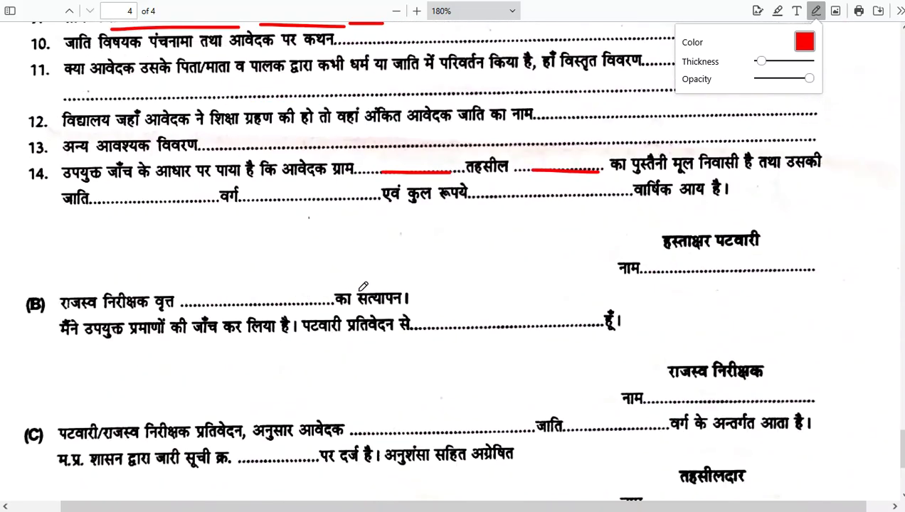
scroll(692, 268, "up", 1)
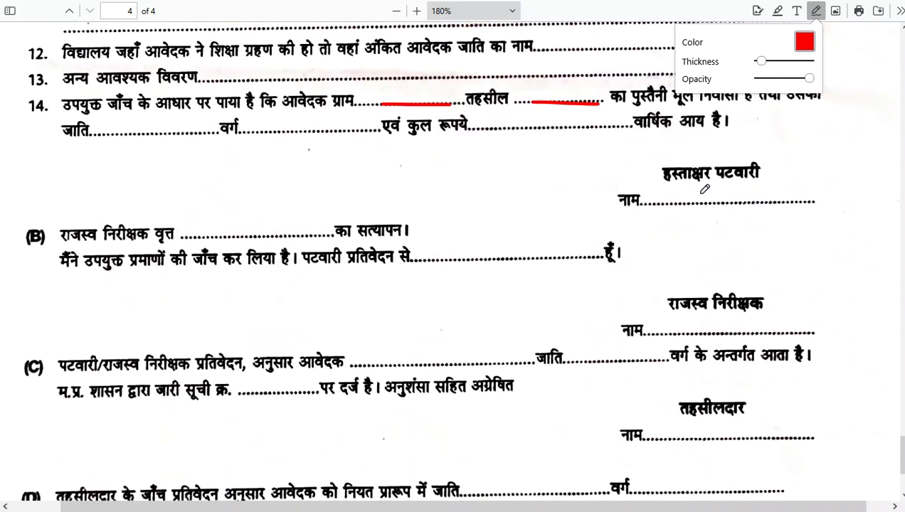
left_click_drag(683, 190, 749, 189)
left_click_drag(652, 205, 774, 204)
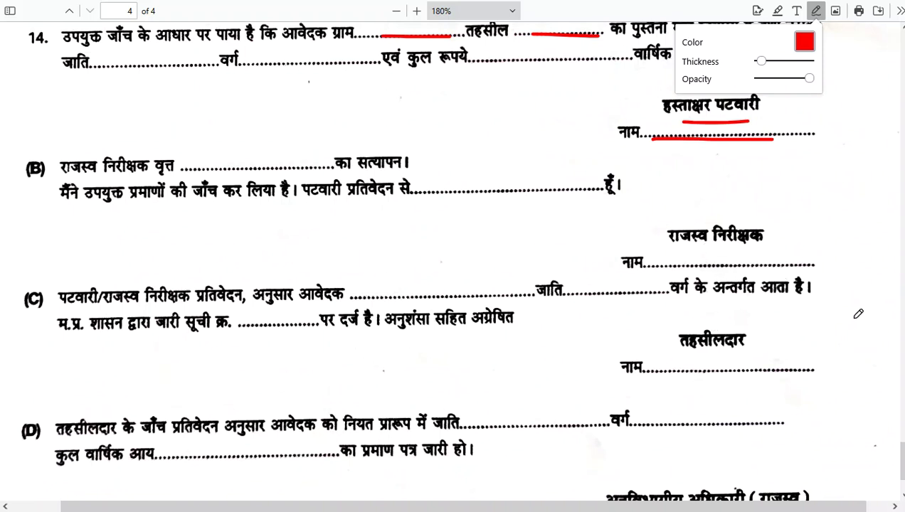
Step: Underline तहसीलदार in section (C), and अनुविभागीय अधिकारी (राजस्व) and उपखण्ड in section (D), in red
left_click_drag(673, 346, 744, 347)
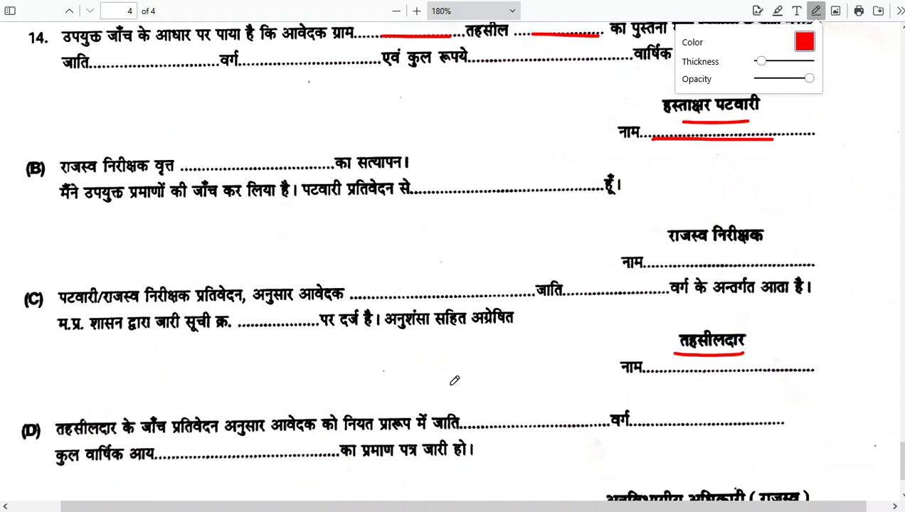
scroll(455, 380, "down", 3)
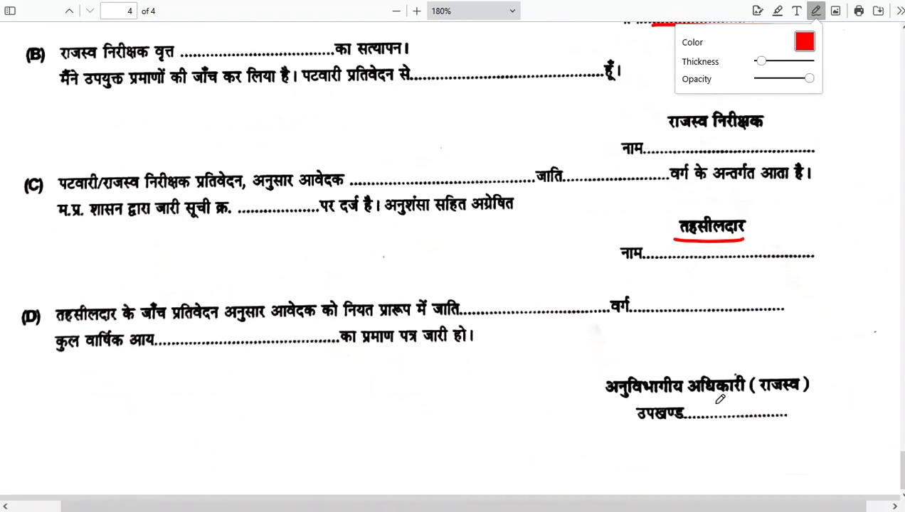
left_click_drag(714, 404, 778, 403)
left_click_drag(674, 422, 719, 422)
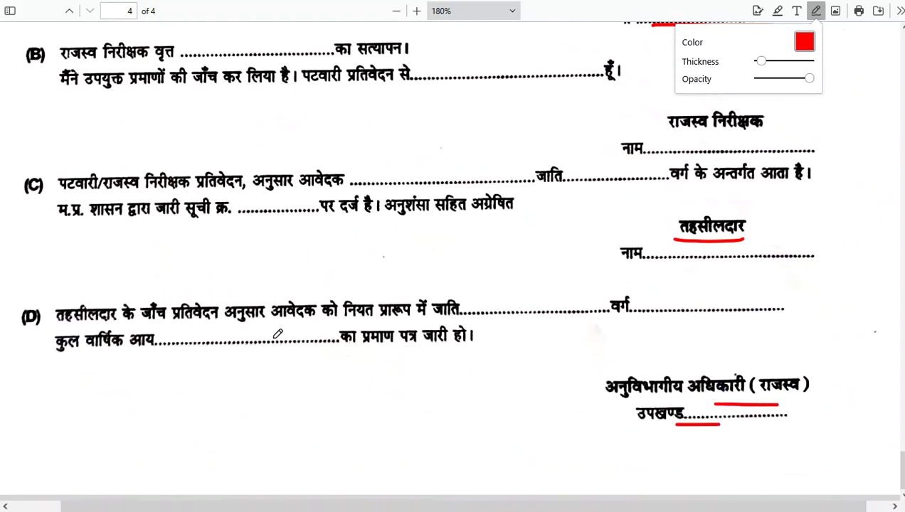
Step: Review the marked fields in the पटवारी report, the घोषणा-पत्र on page 3 and the application on page 2
scroll(313, 323, "up", 9)
scroll(486, 283, "up", 9)
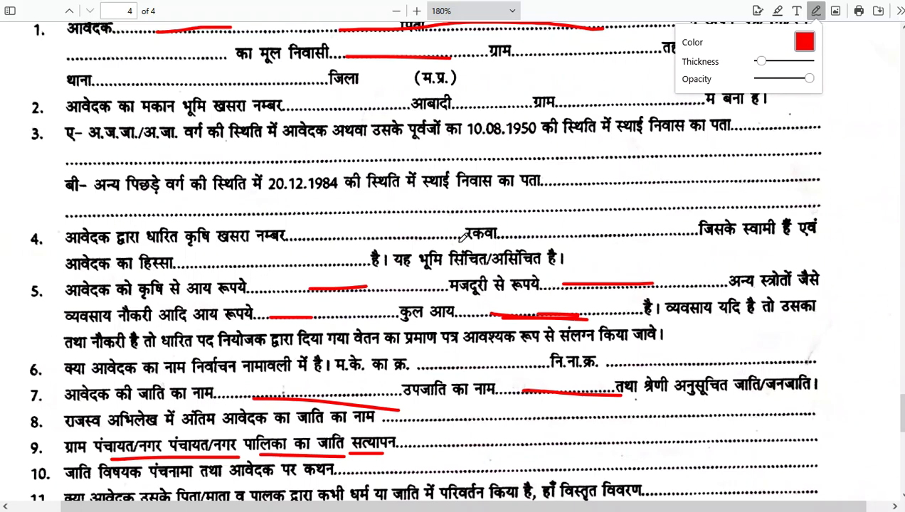
scroll(464, 233, "up", 7)
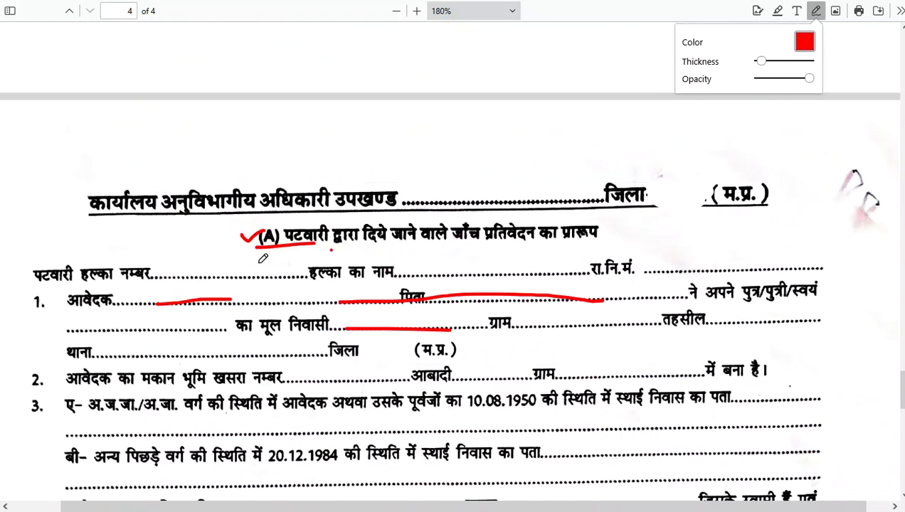
scroll(354, 208, "up", 10)
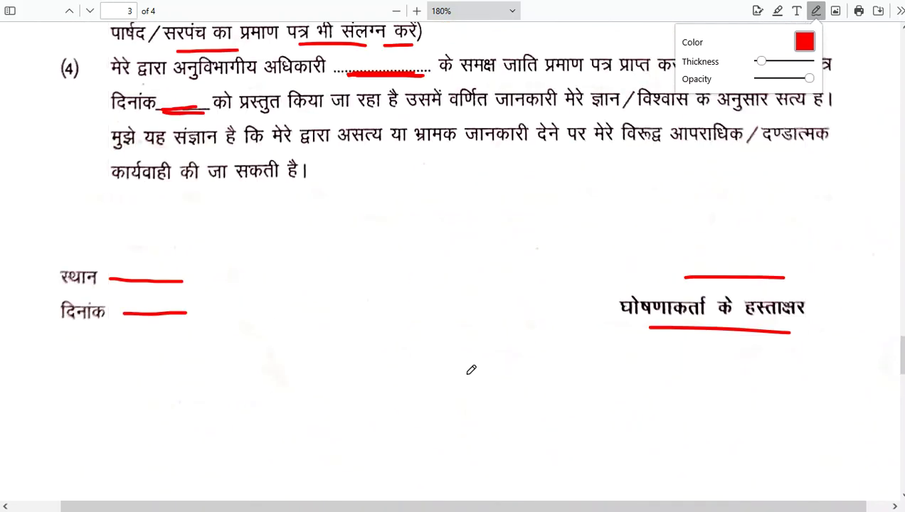
scroll(471, 370, "up", 7)
scroll(496, 371, "up", 17)
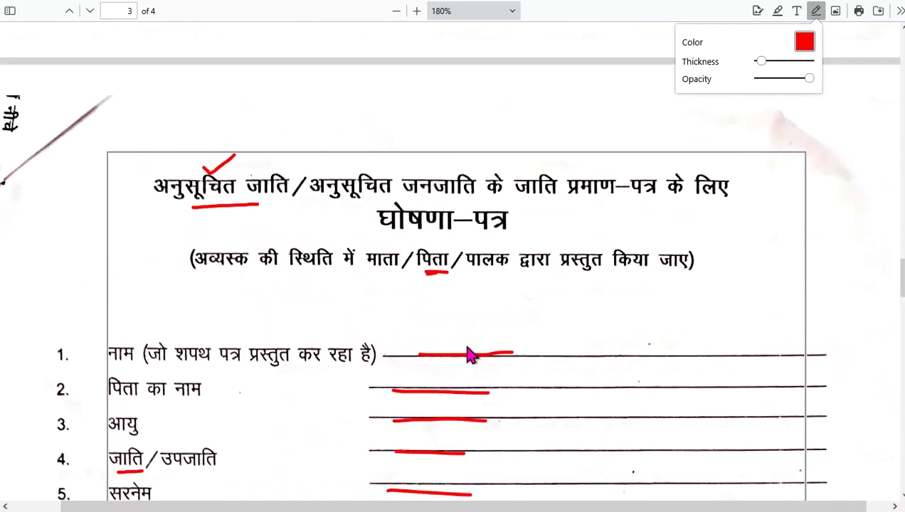
scroll(711, 317, "down", 14)
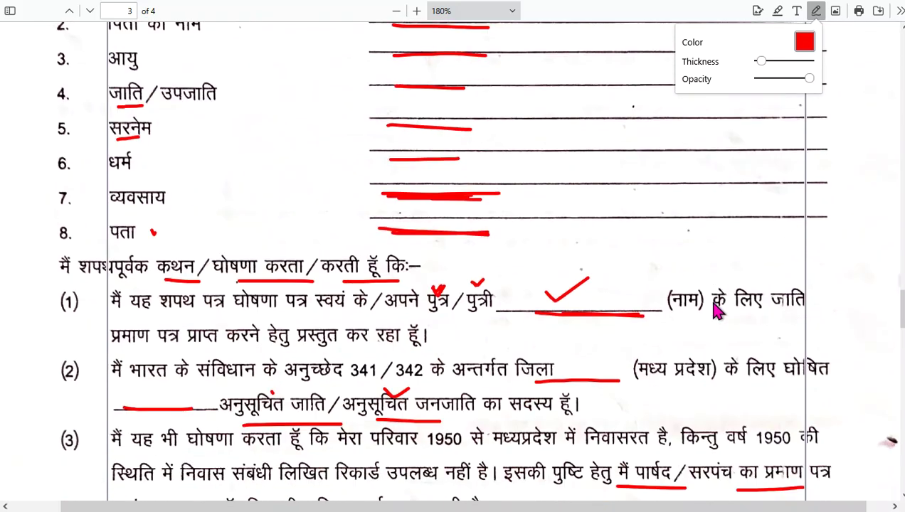
scroll(764, 310, "down", 2)
scroll(867, 379, "down", 3)
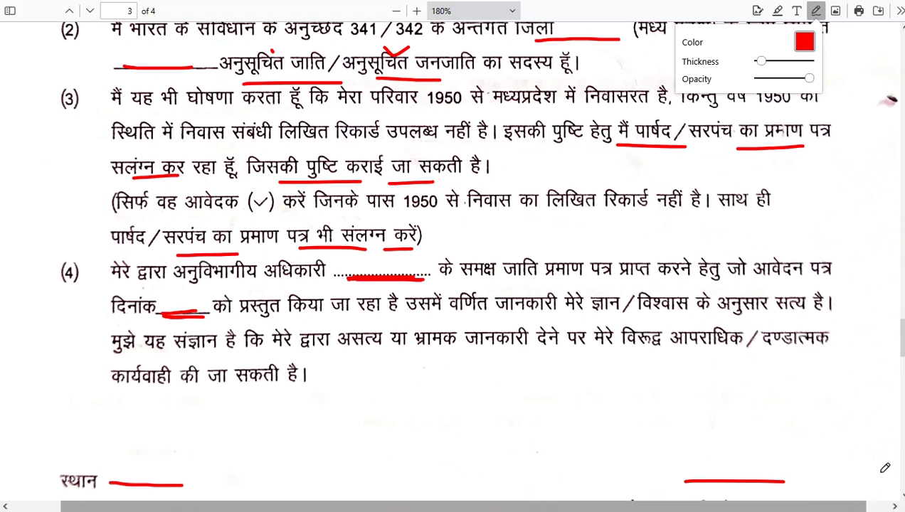
scroll(882, 419, "down", 2)
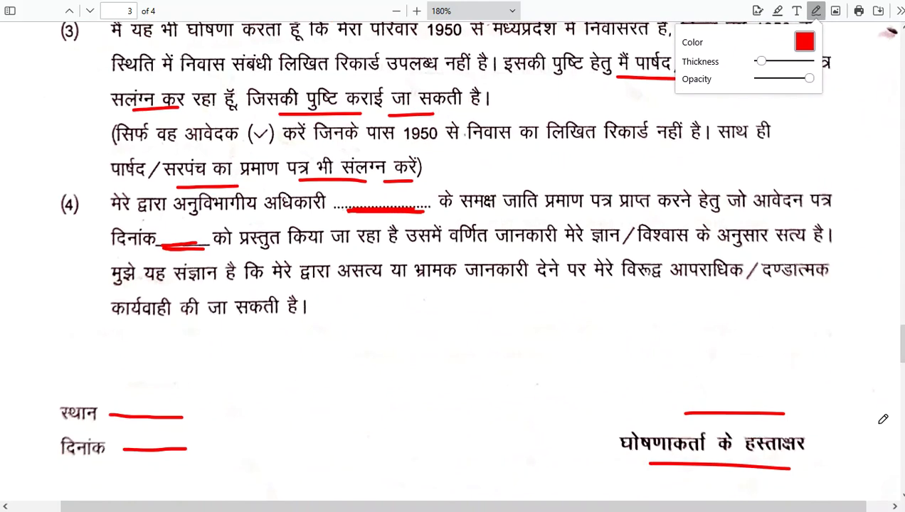
scroll(882, 419, "down", 10)
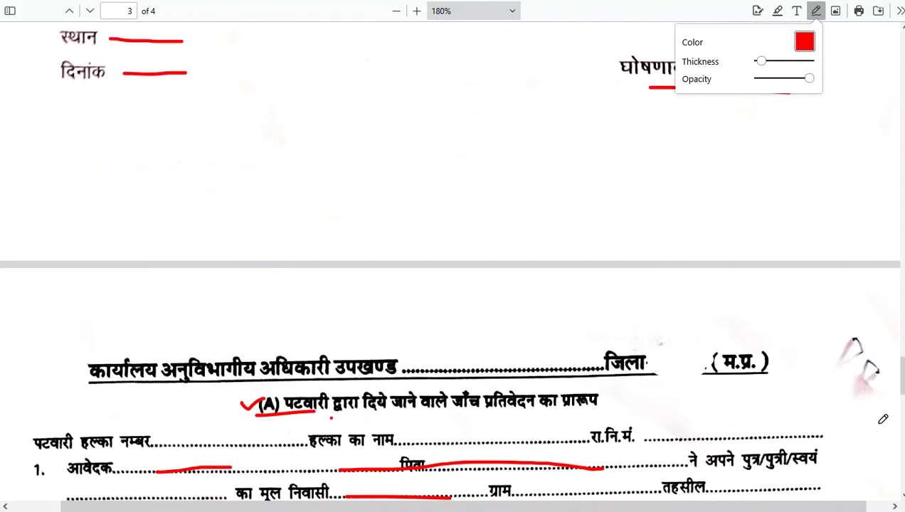
scroll(882, 419, "down", 6)
scroll(882, 419, "up", 20)
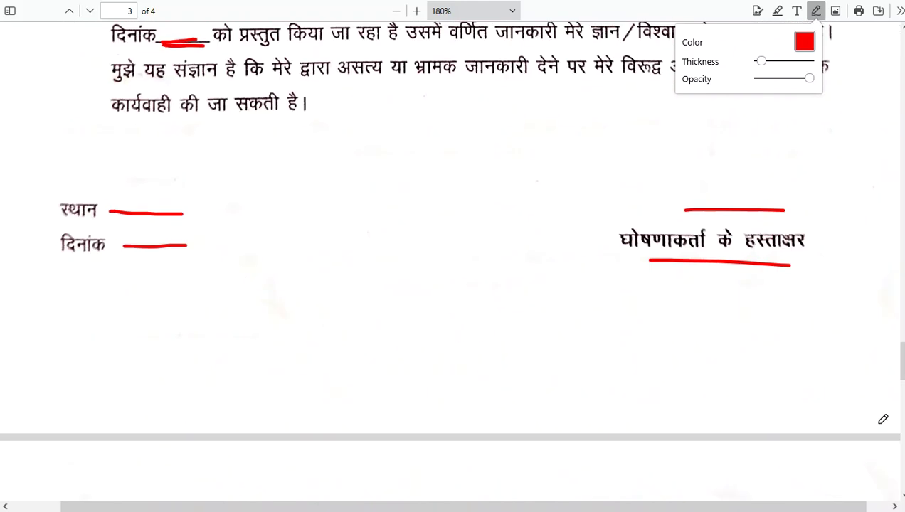
scroll(895, 340, "up", 10)
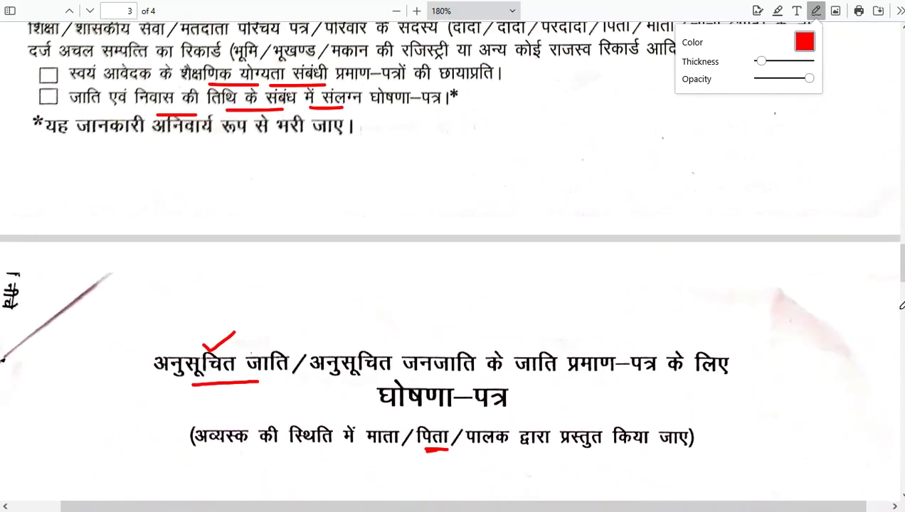
scroll(882, 213, "up", 11)
scroll(882, 212, "up", 5)
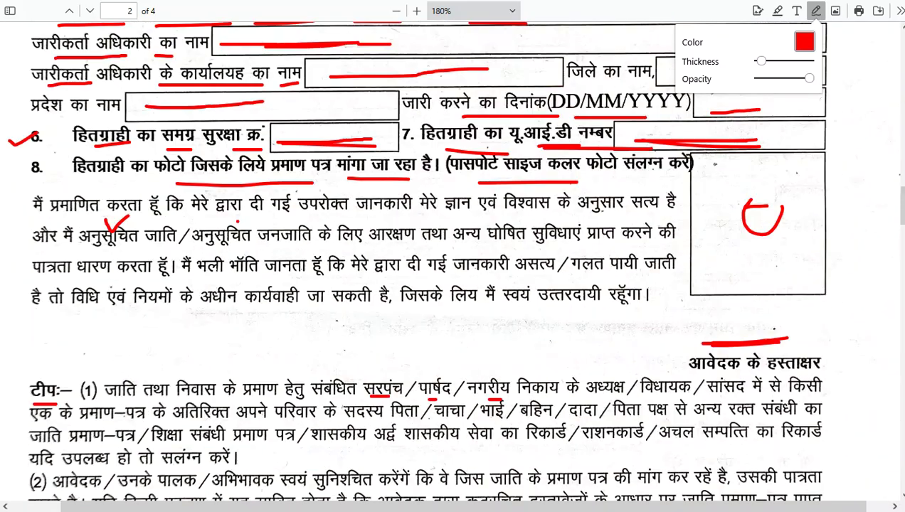